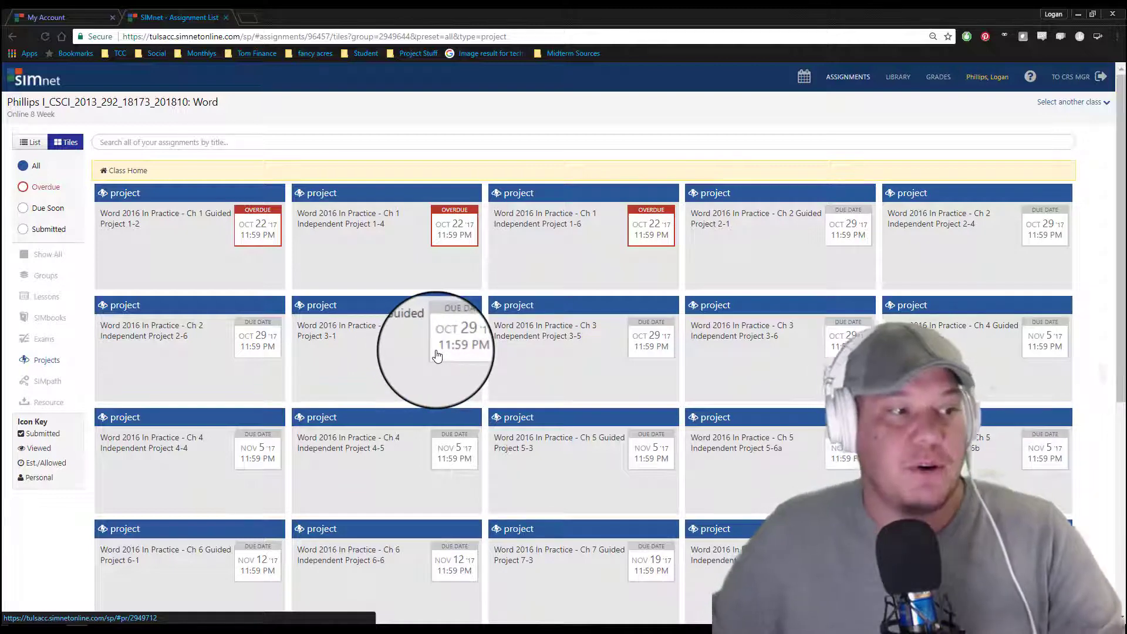
# Step: Open the Word 2016 In Practice Ch 4 Guided Project 4-2 assignment, then download and open its Office for Windows instructions PDF
pyautogui.scroll(-1, 437, 355)
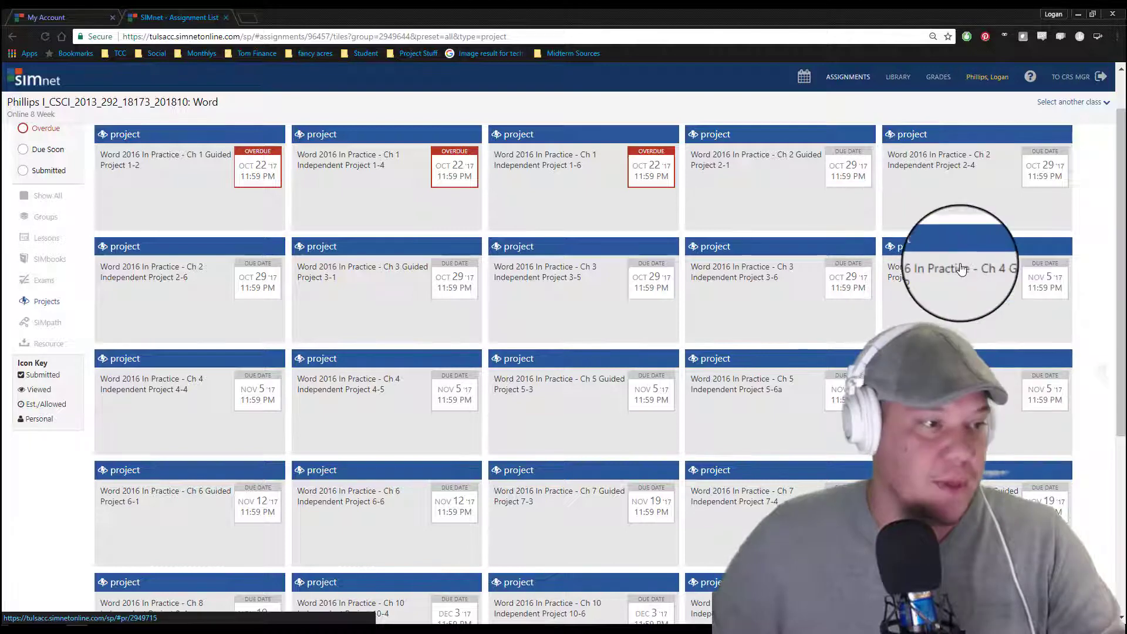
pyautogui.click(934, 274)
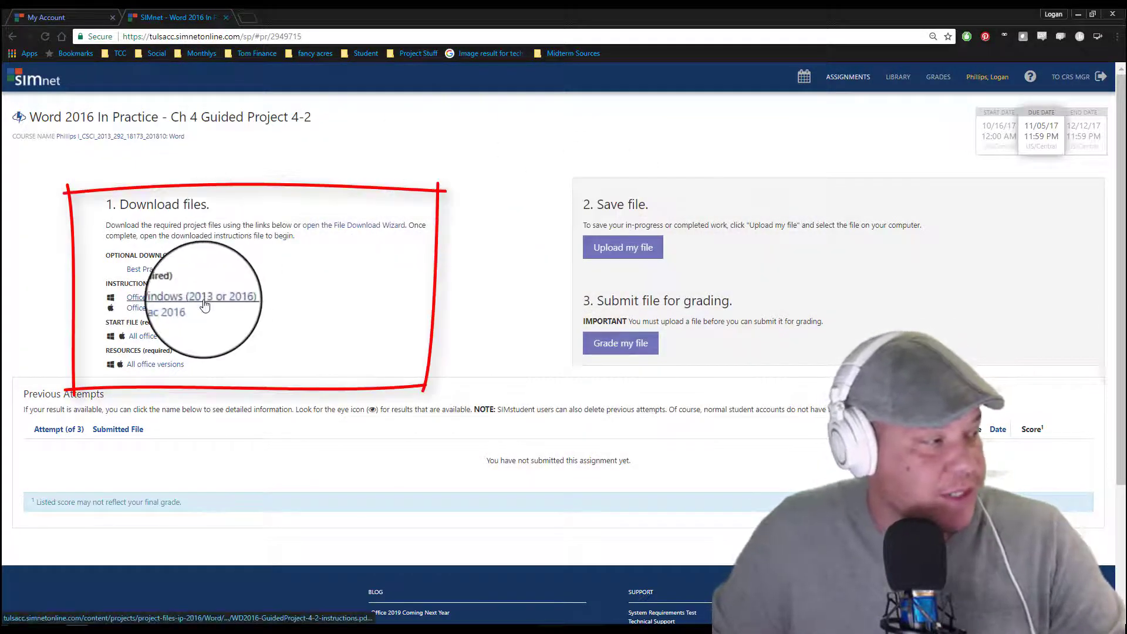
pyautogui.click(205, 305)
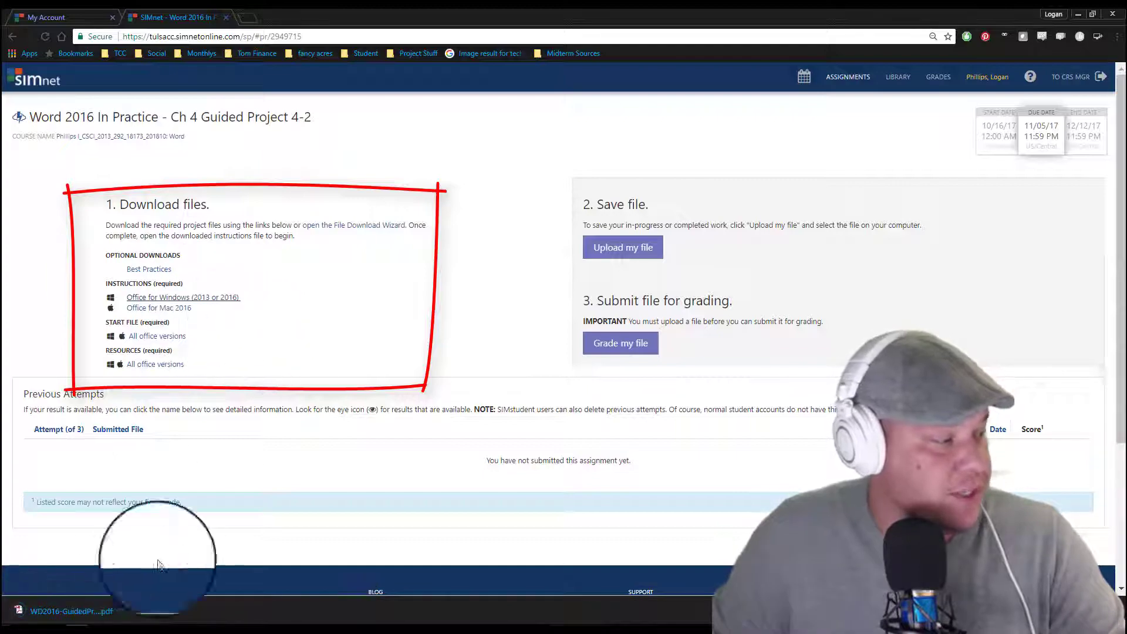
pyautogui.click(91, 610)
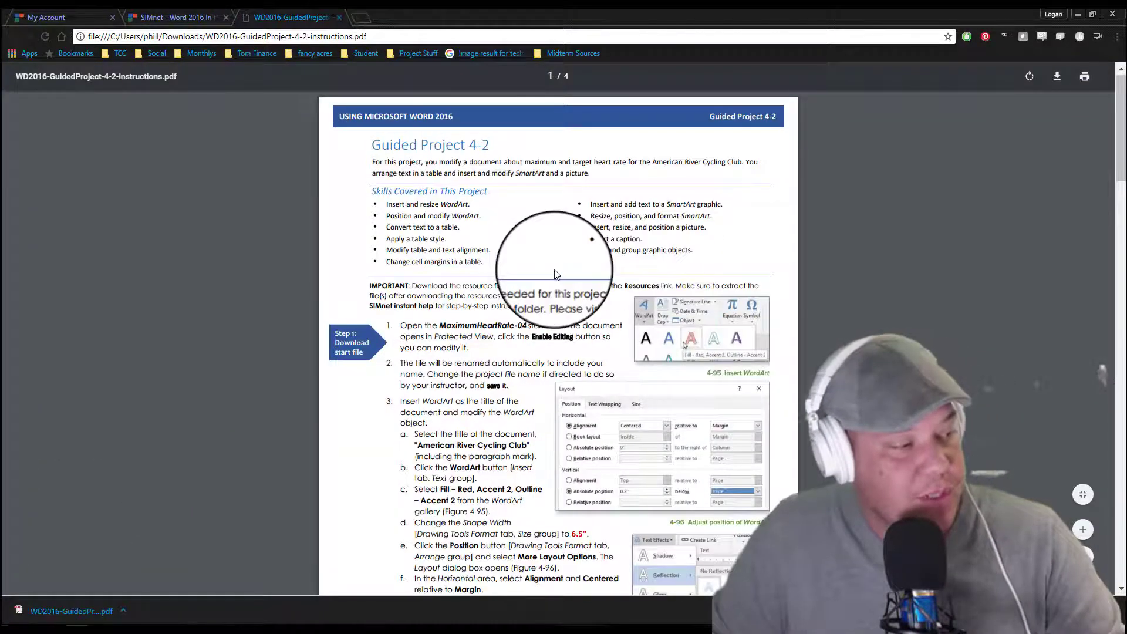
# Step: Skim the Guided Project 4-2 instructions and move the PDF out of the browser window into its own window
pyautogui.scroll(-8, 540, 264)
pyautogui.scroll(-6, 555, 276)
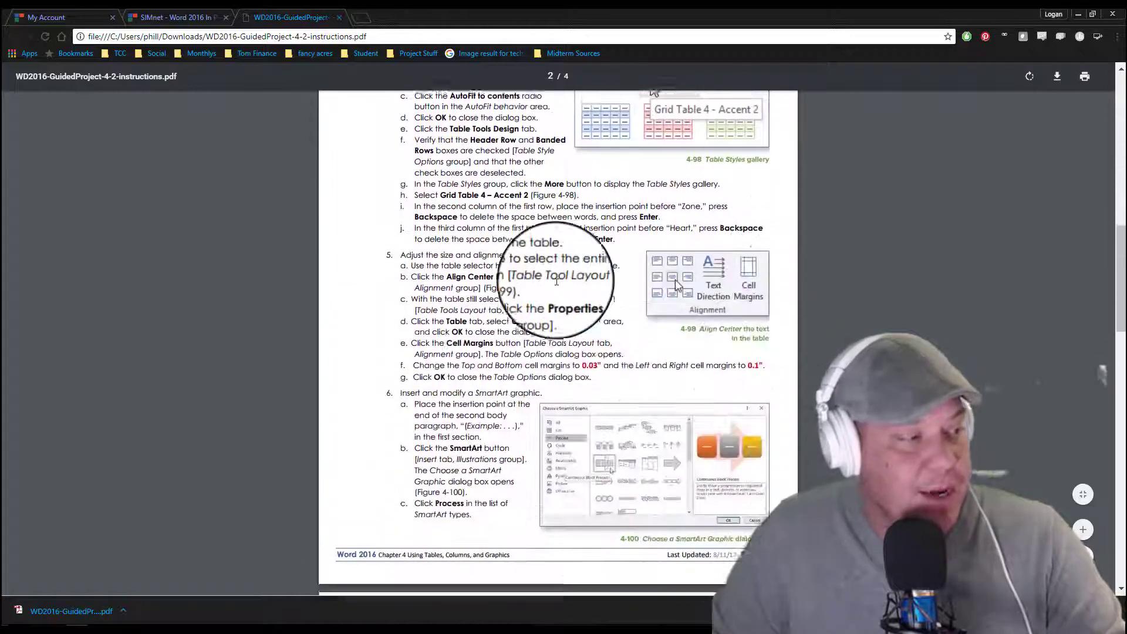
pyautogui.scroll(14, 556, 294)
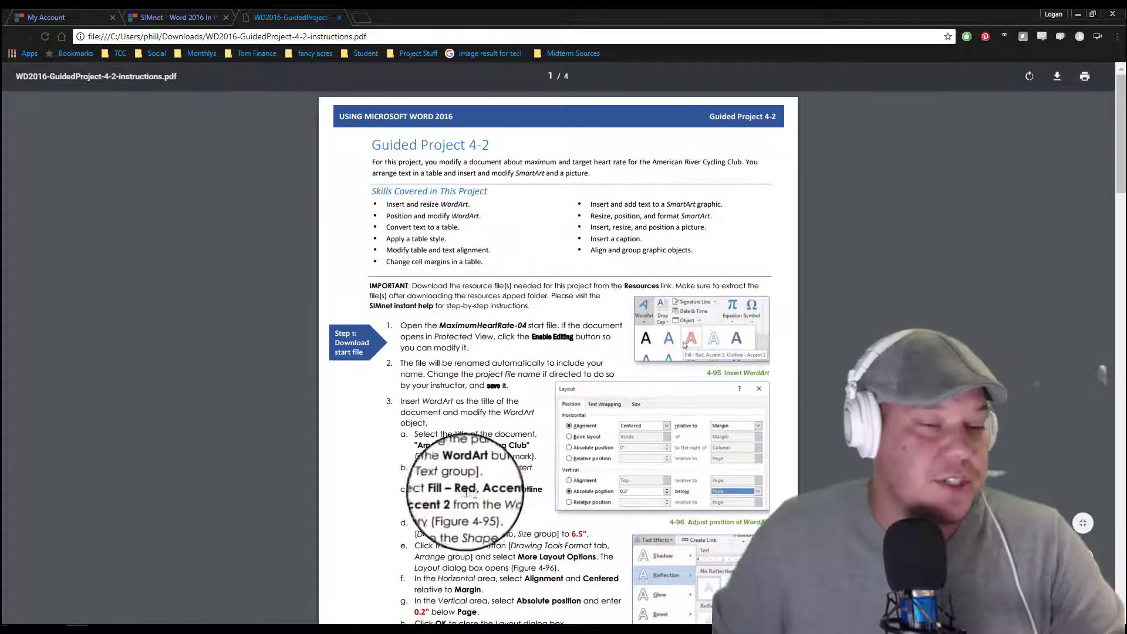
pyautogui.moveTo(298, 19); pyautogui.dragTo(306, 631)
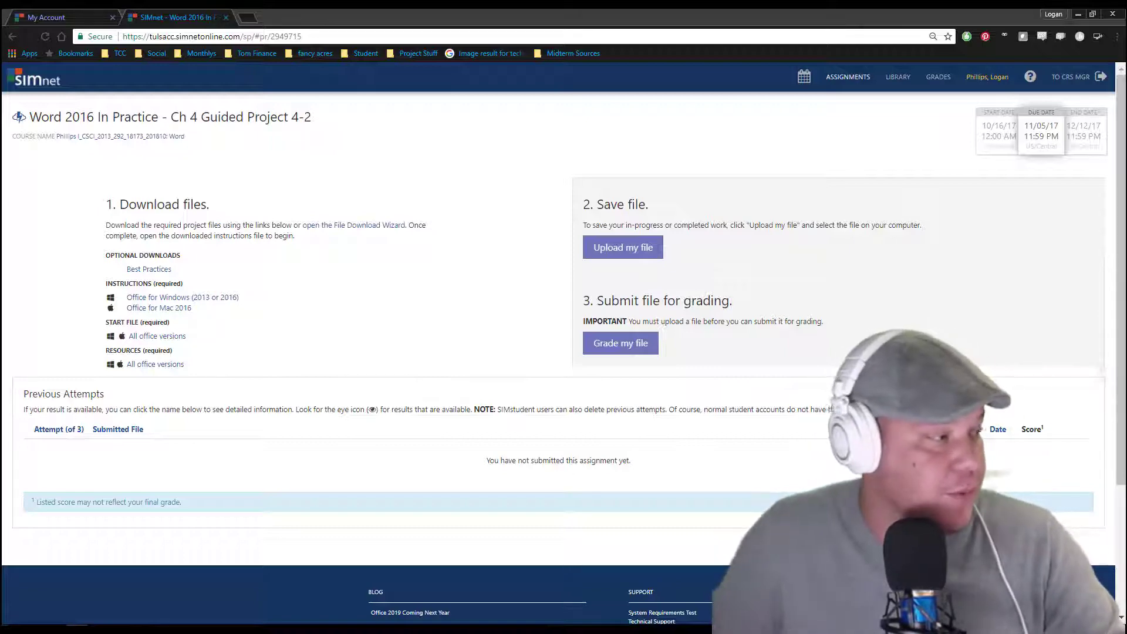
# Step: Download the project's start file for all Office versions and open it in Word
pyautogui.click(175, 338)
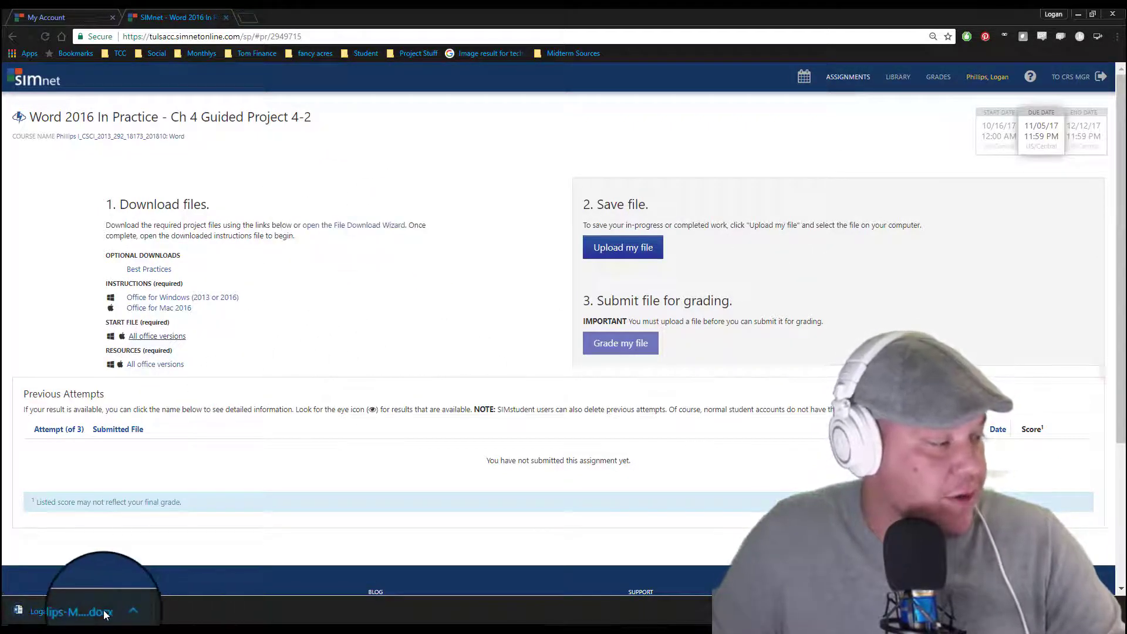
pyautogui.click(105, 614)
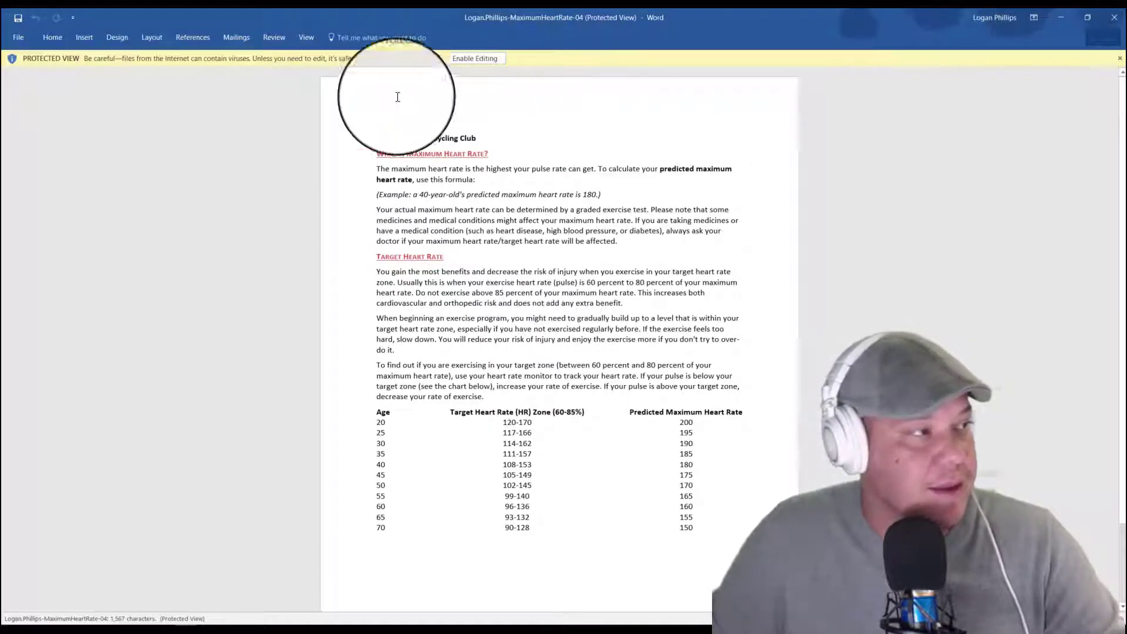
pyautogui.click(1061, 18)
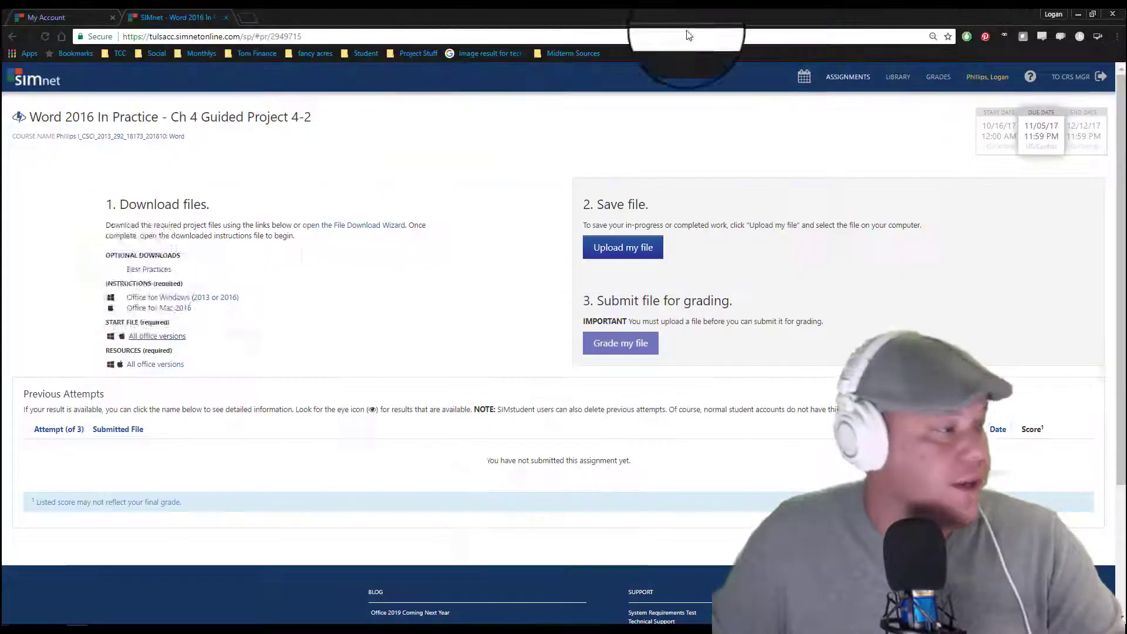
# Step: Download the project's resources zip and extract the WD2016-GuidedProject-4-2-resources folder to the Desktop
pyautogui.click(167, 336)
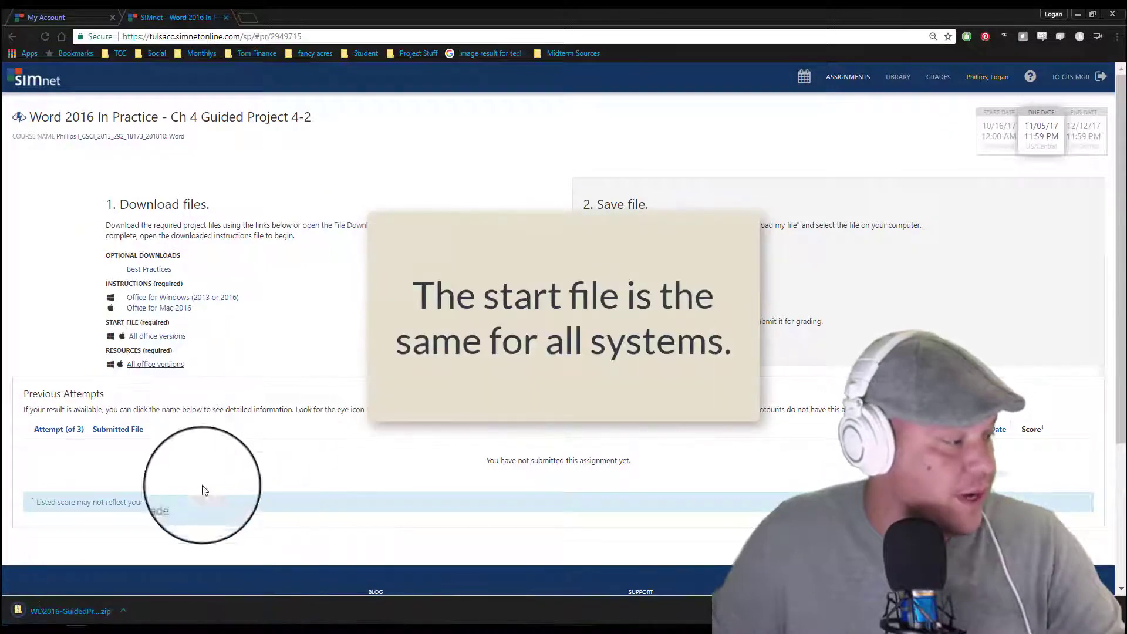
pyautogui.click(97, 600)
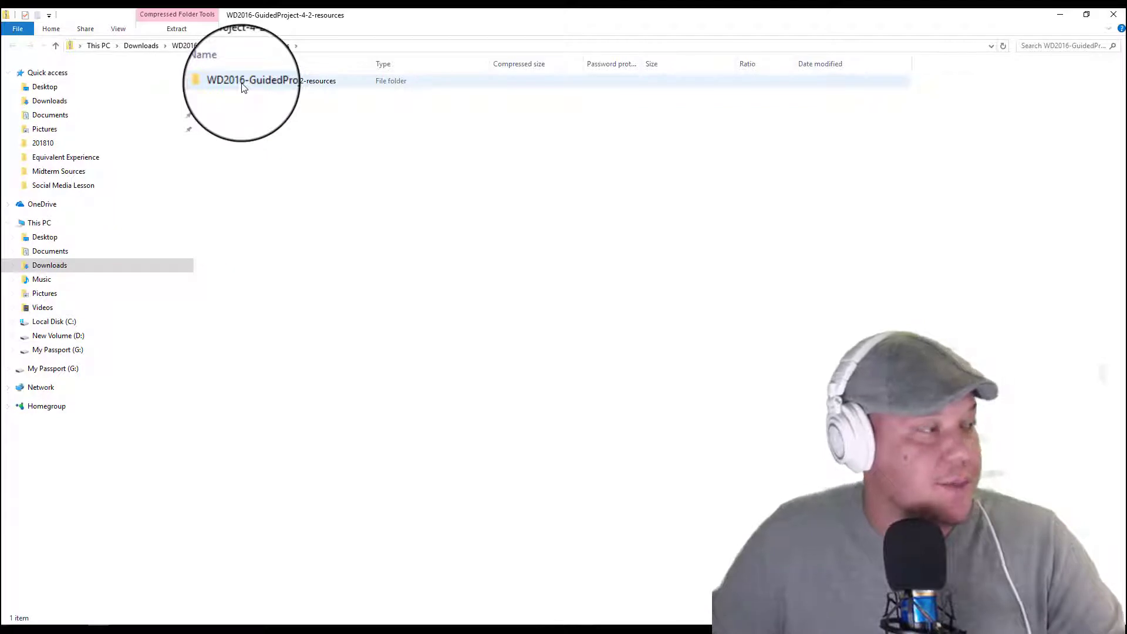
pyautogui.moveTo(244, 87); pyautogui.dragTo(105, 237)
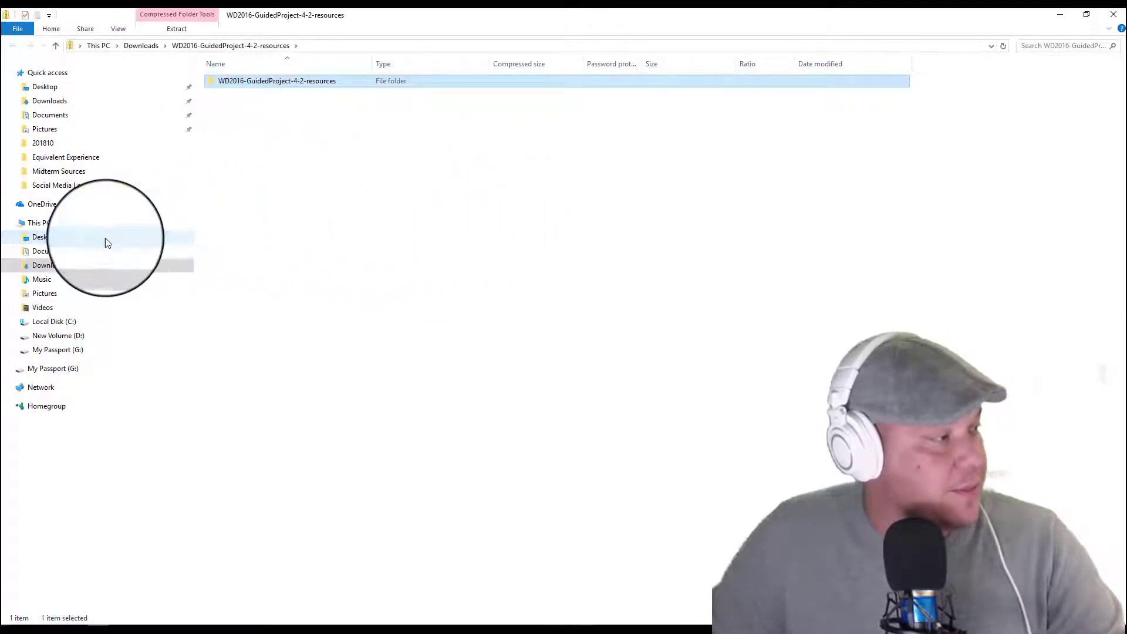
# Step: Check the contents of the extracted WD2016-GuidedProject-4-2-resources folder on the Desktop and close the file window
pyautogui.click(44, 237)
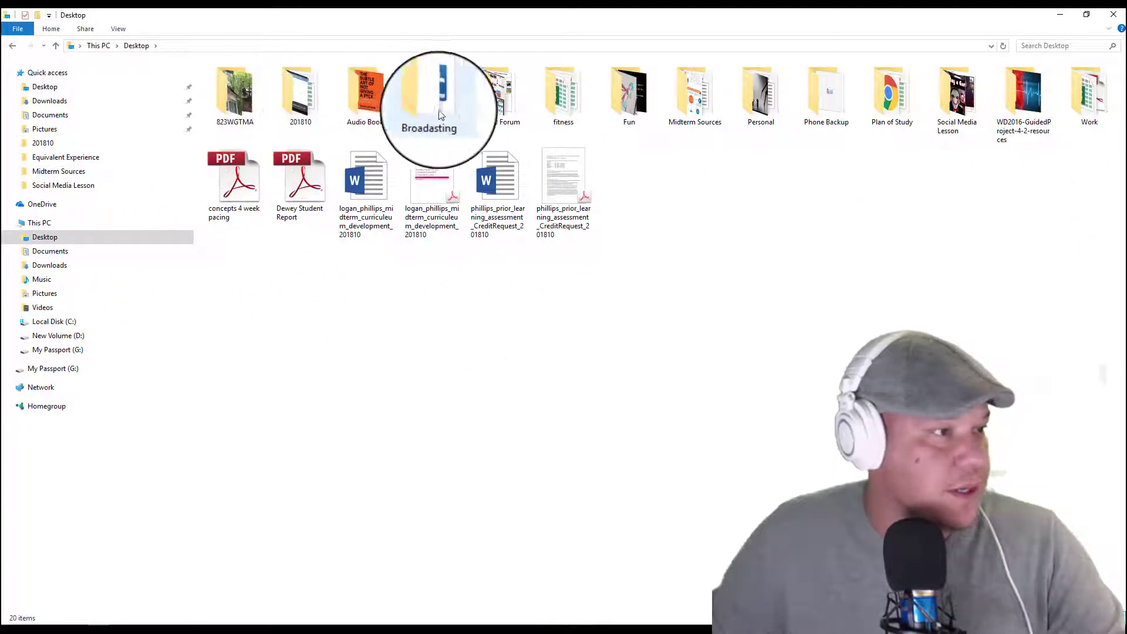
pyautogui.click(1028, 97)
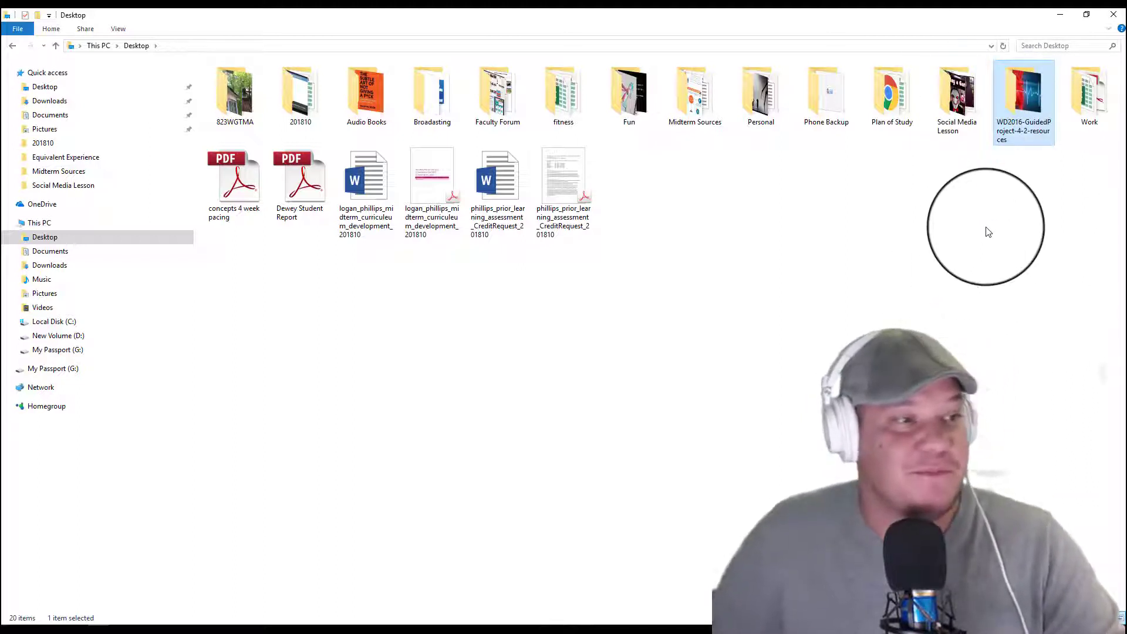
pyautogui.doubleClick(1015, 141)
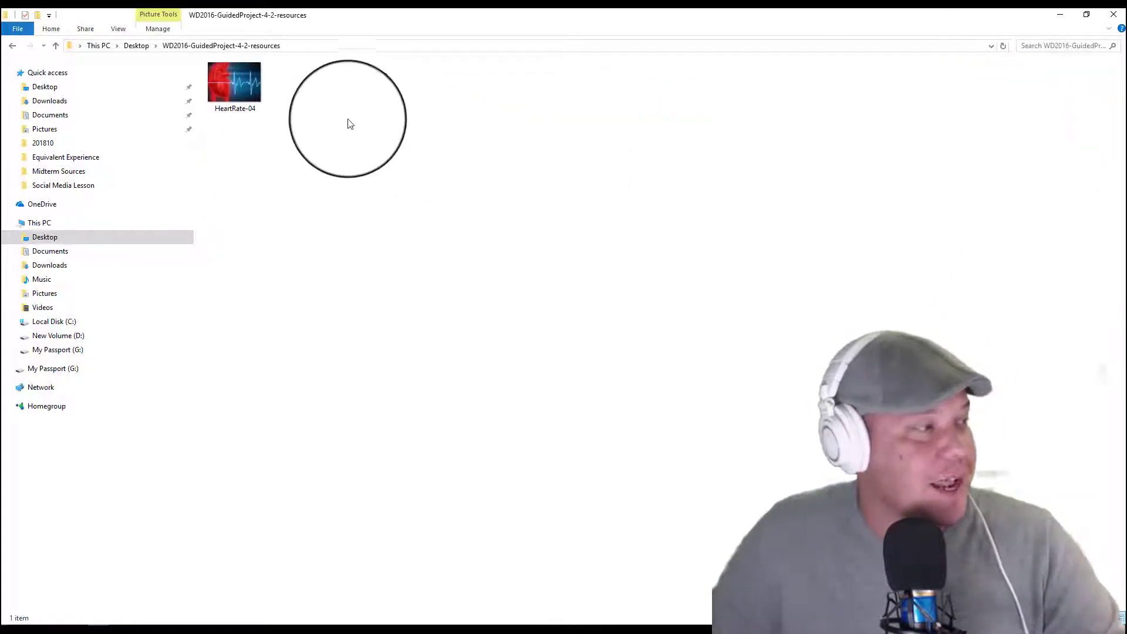
pyautogui.click(226, 85)
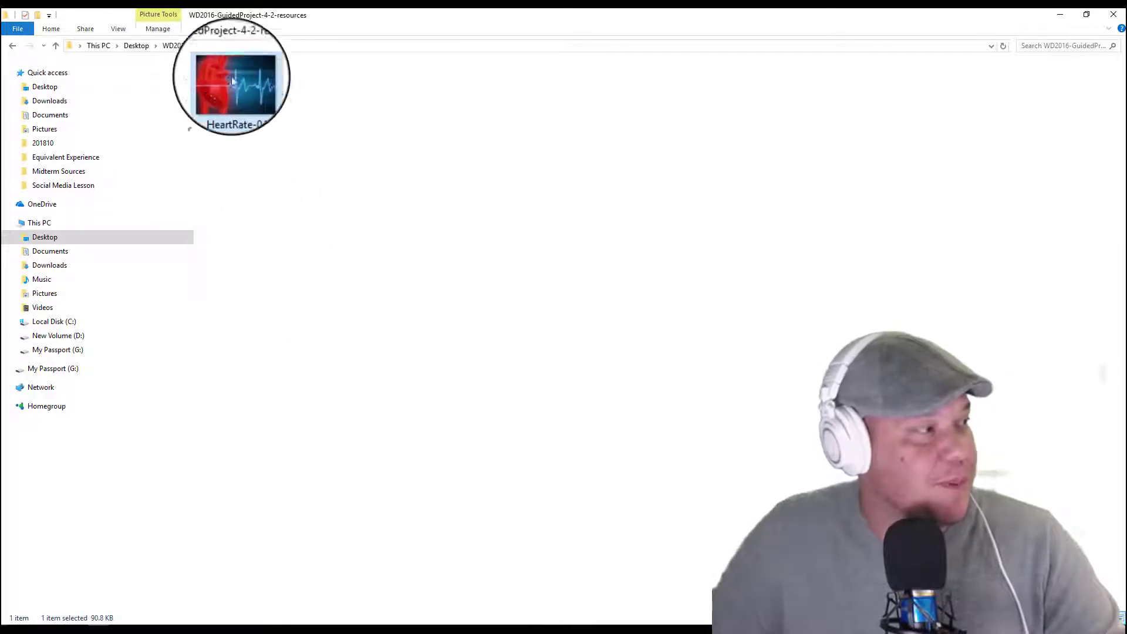
pyautogui.click(730, 82)
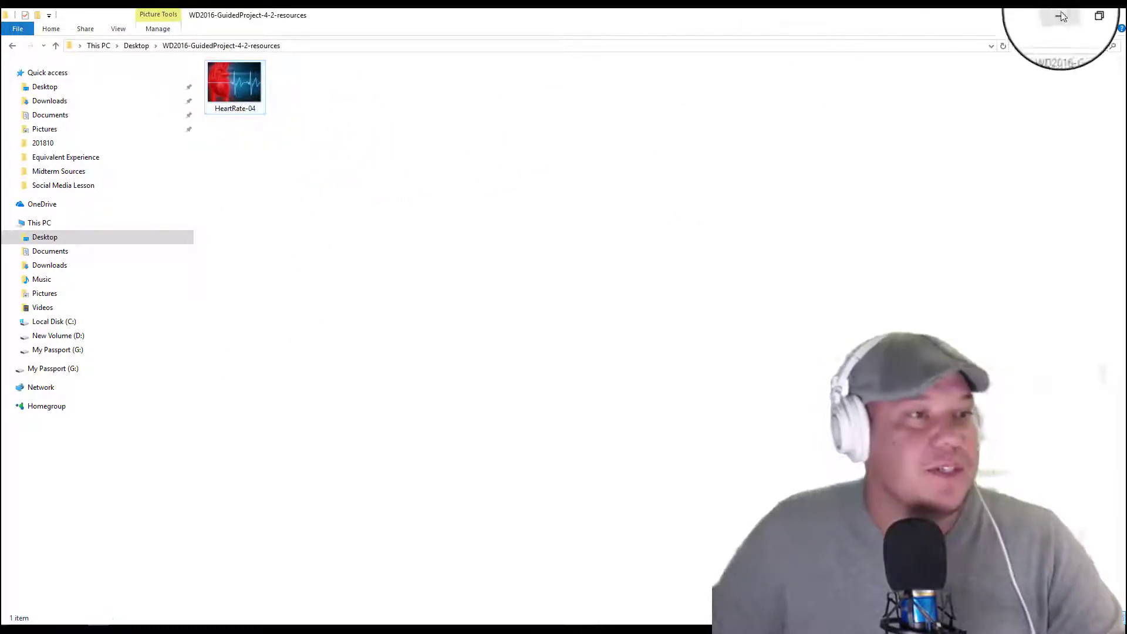
pyautogui.click(1110, 14)
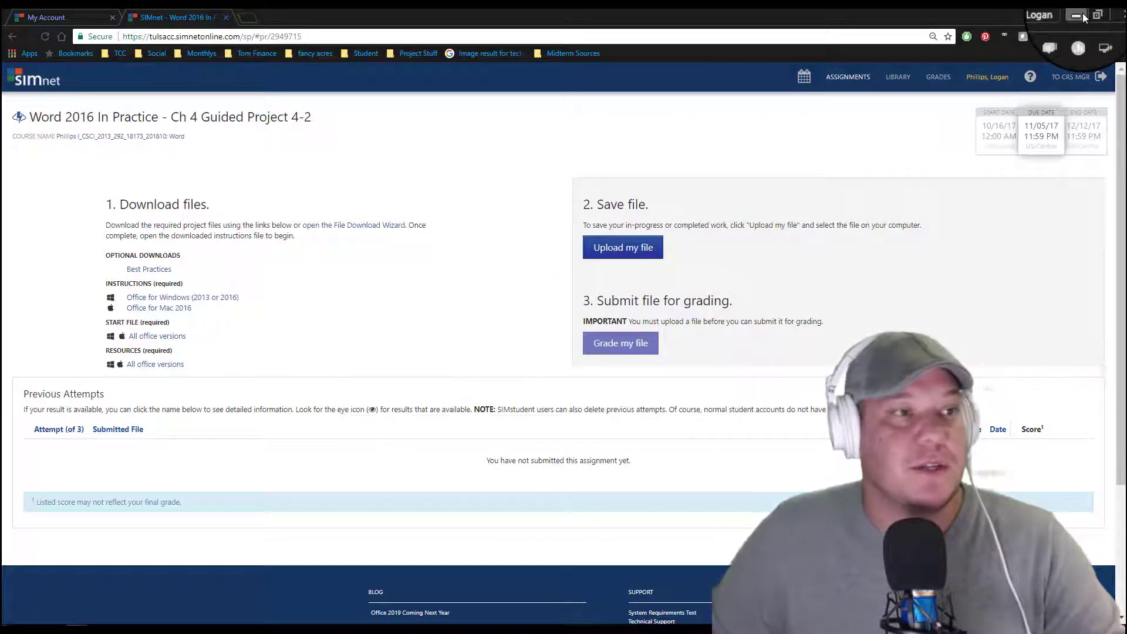
# Step: Switch to the MaximumHeartRate-04 start document in Word and enable editing
pyautogui.click(1082, 13)
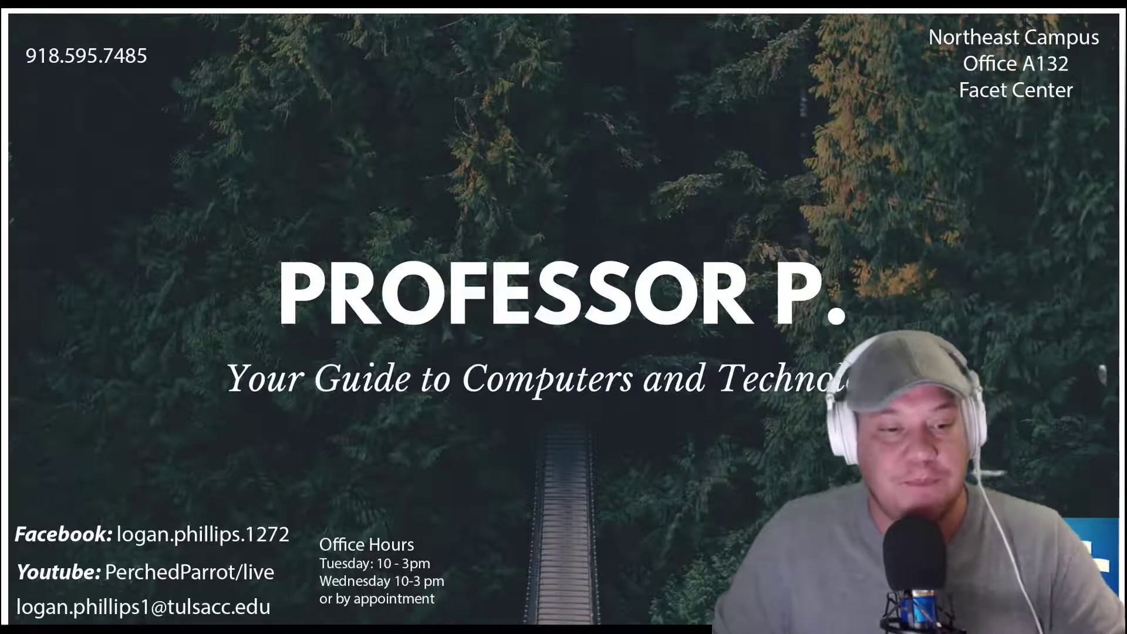
pyautogui.hotkey('alt', 'Tab')
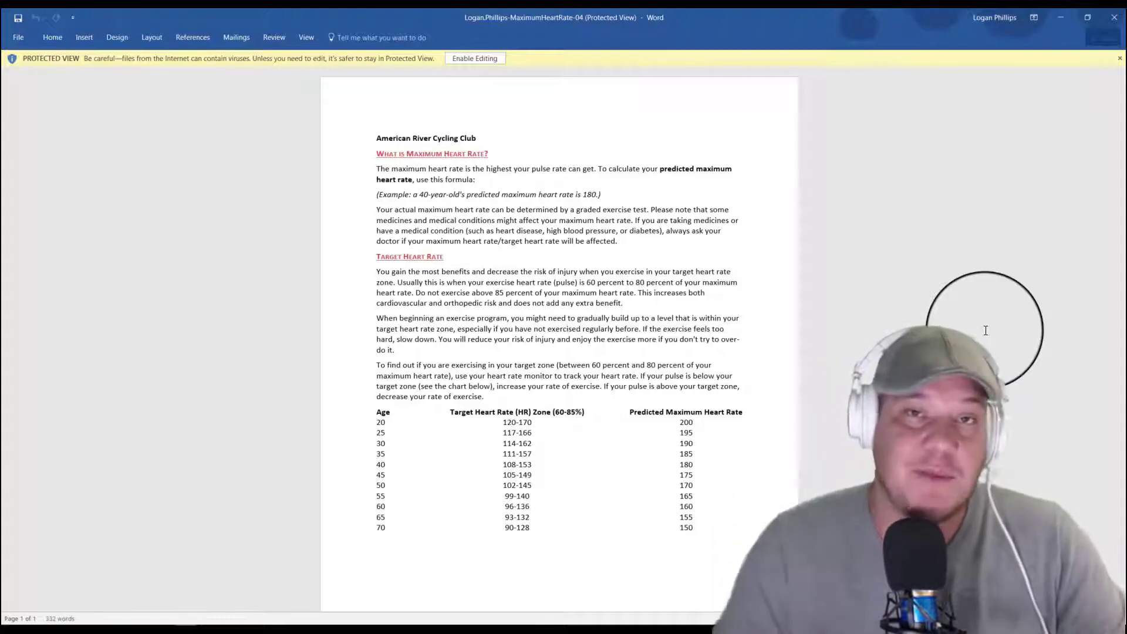
pyautogui.click(464, 59)
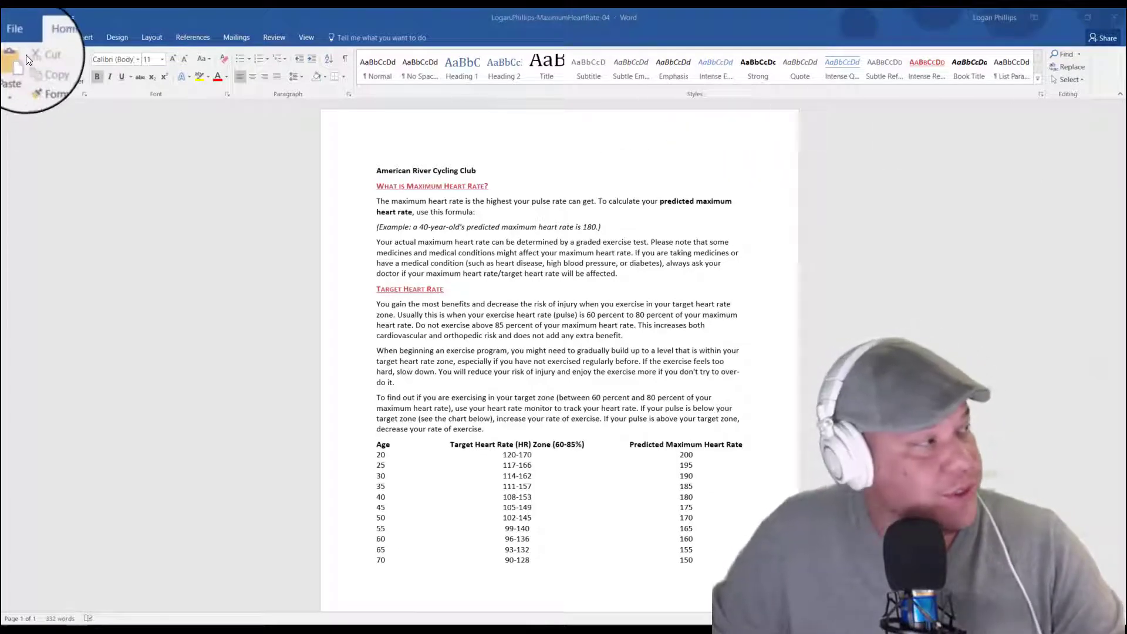
# Step: Save the start document to the Desktop as a Word Document, keeping its file name
pyautogui.click(16, 38)
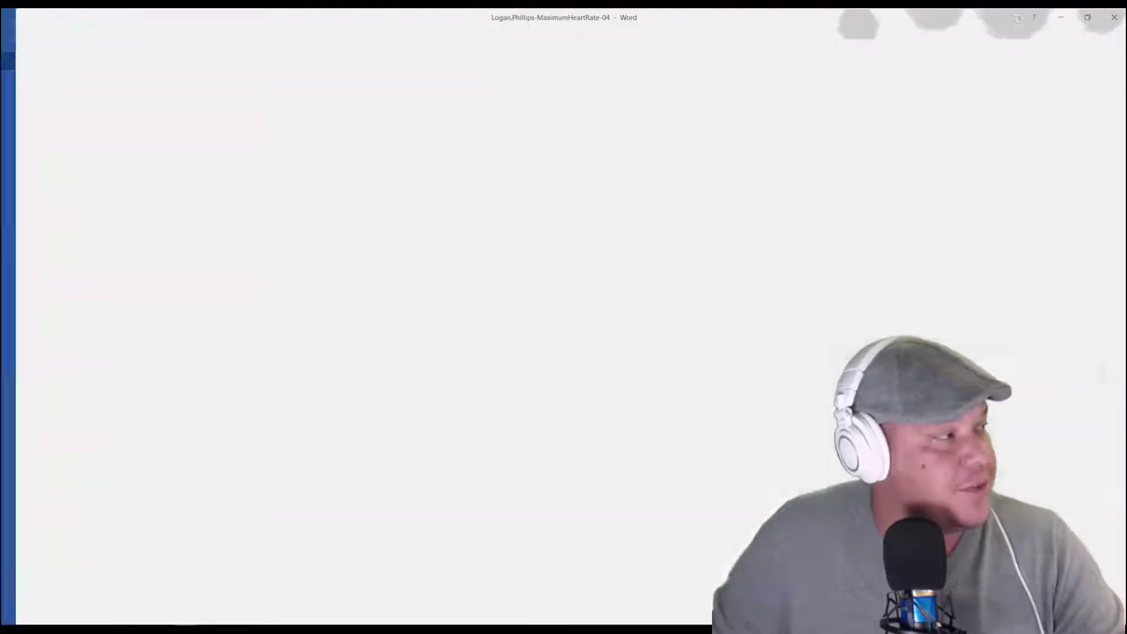
pyautogui.click(25, 140)
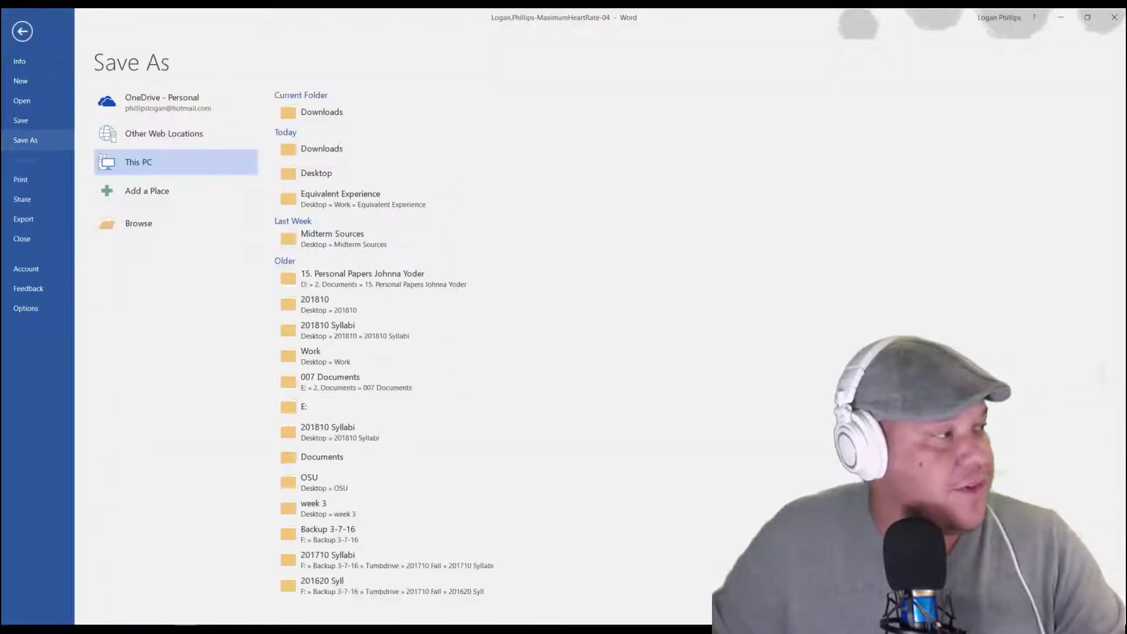
pyautogui.click(305, 182)
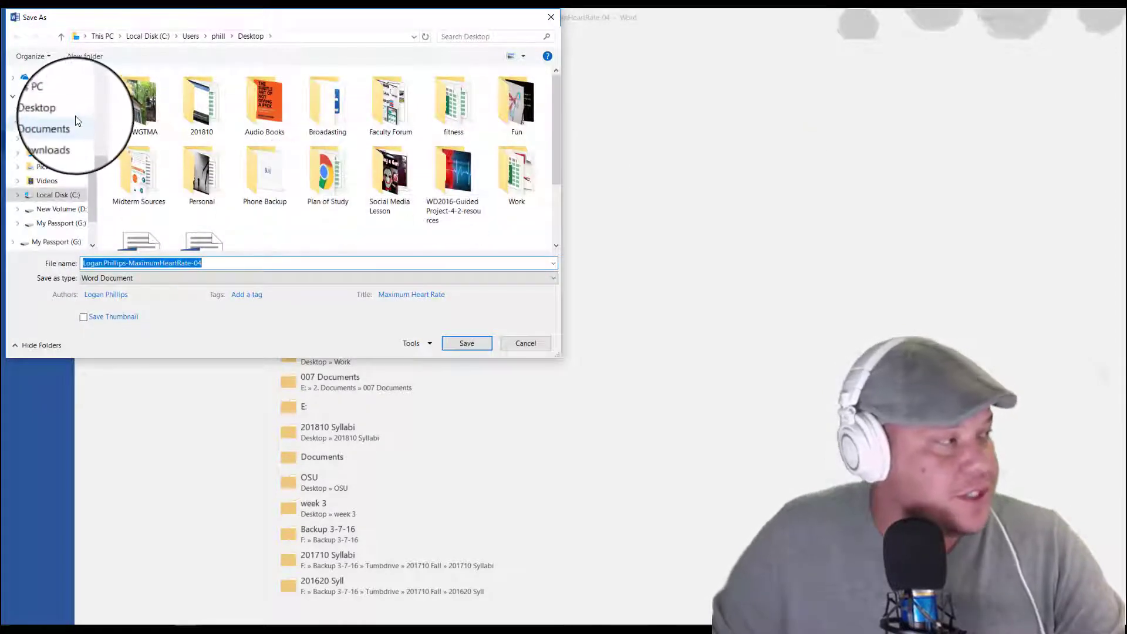
pyautogui.click(64, 111)
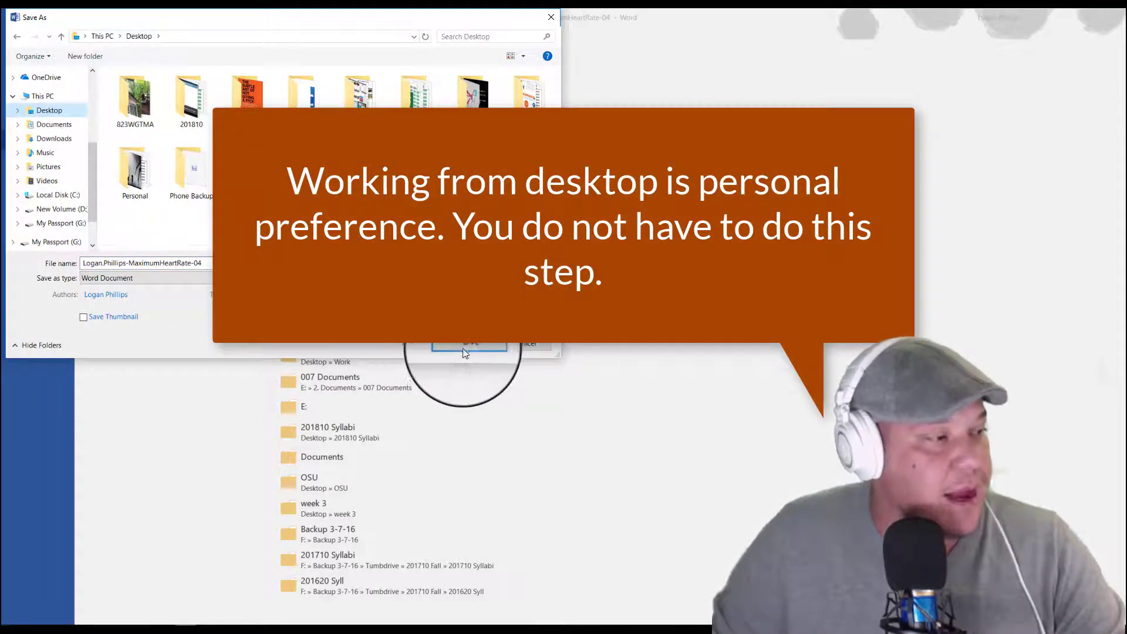
pyautogui.click(467, 350)
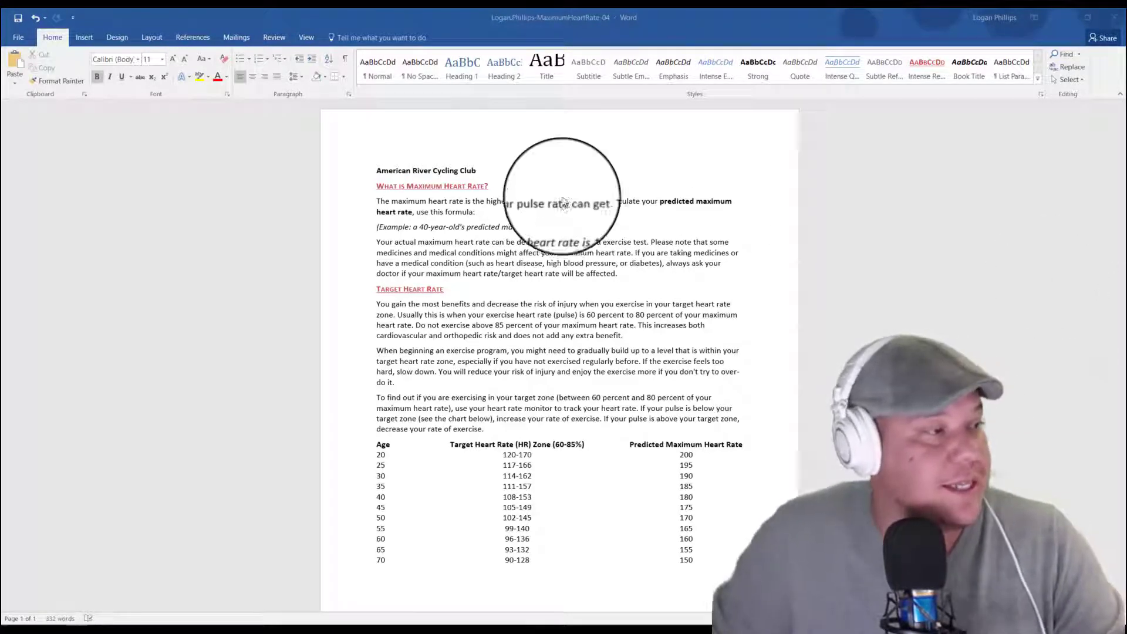
pyautogui.click(490, 176)
pyautogui.moveTo(488, 171); pyautogui.dragTo(396, 176)
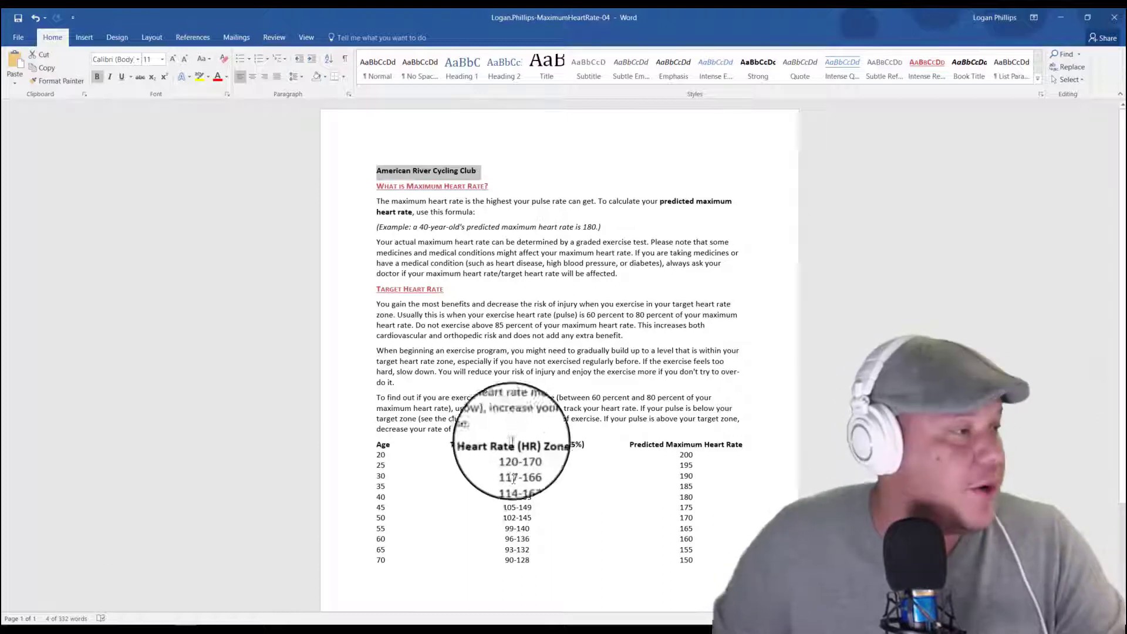
pyautogui.click(522, 351)
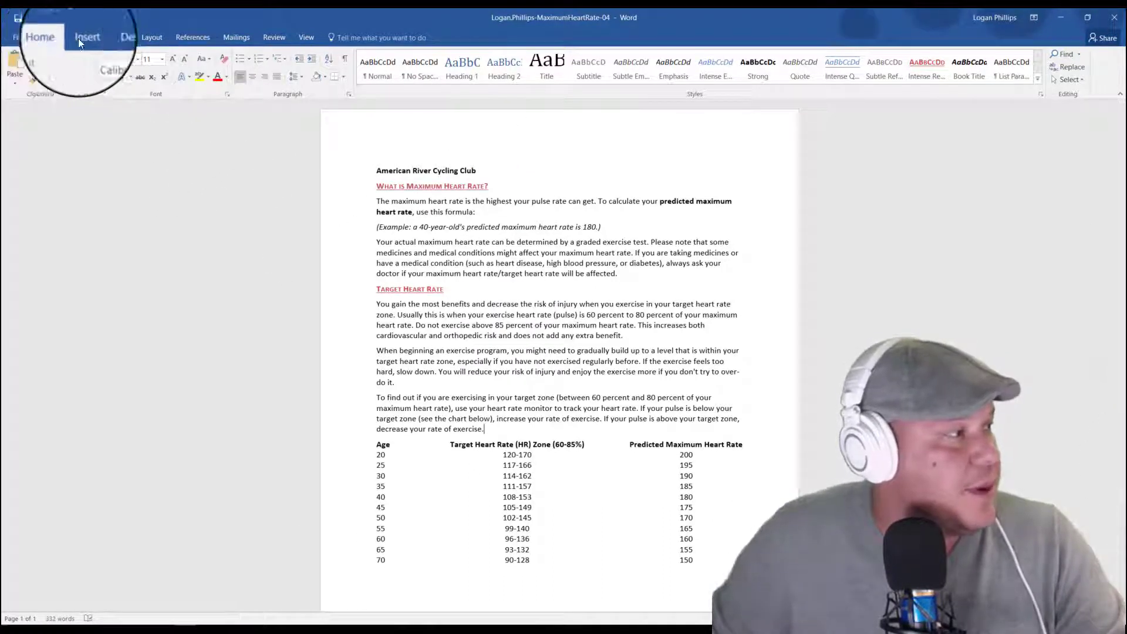
# Step: Show paragraph marks and other hidden formatting symbols in the document
pyautogui.click(305, 38)
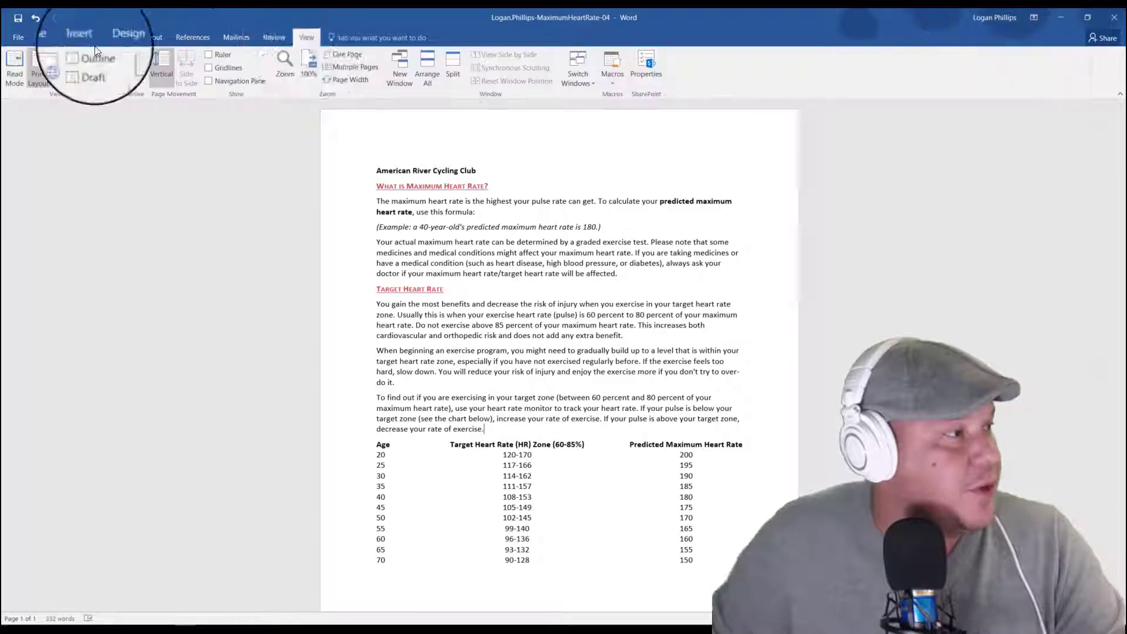
pyautogui.click(56, 36)
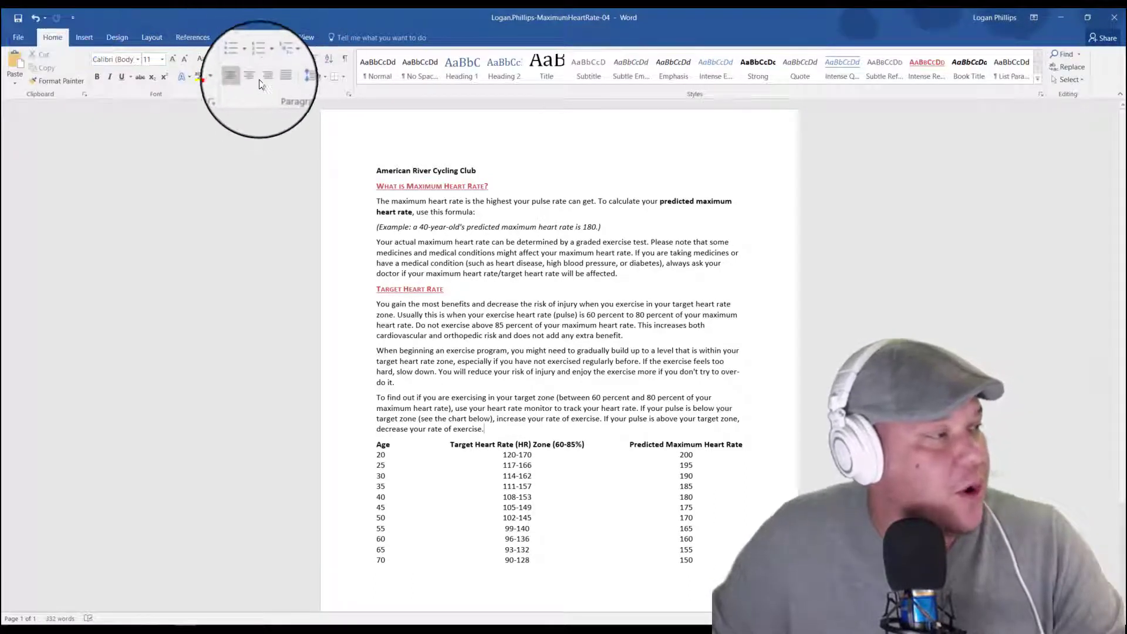
pyautogui.click(346, 59)
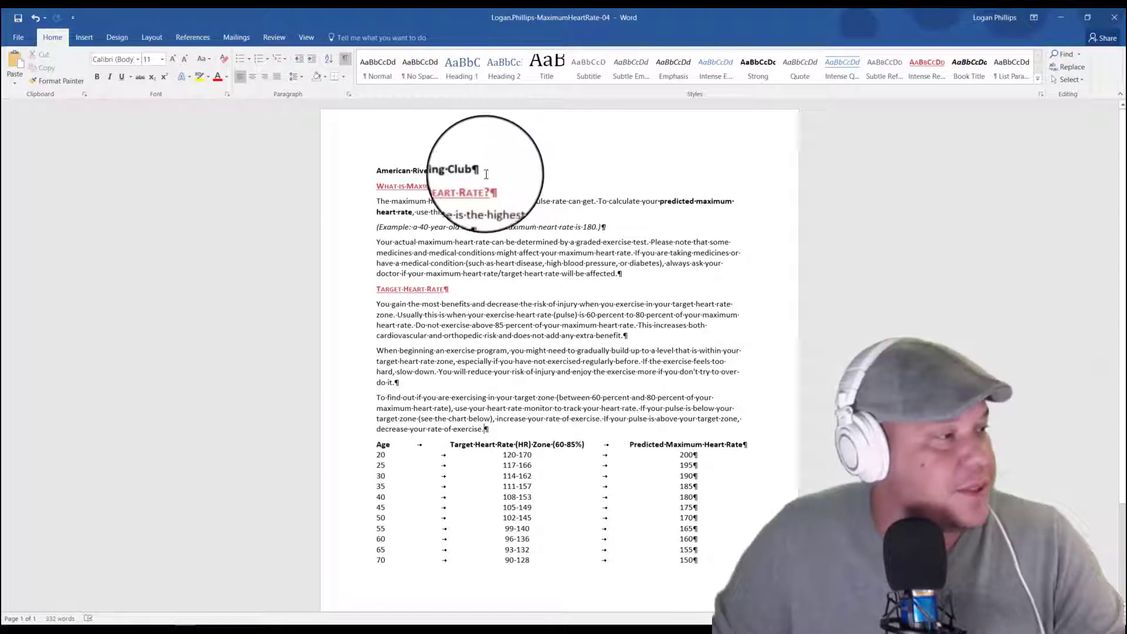
# Step: Select the title "American River Cycling Club" including its paragraph mark and open the WordArt gallery for it
pyautogui.moveTo(376, 170); pyautogui.dragTo(570, 170)
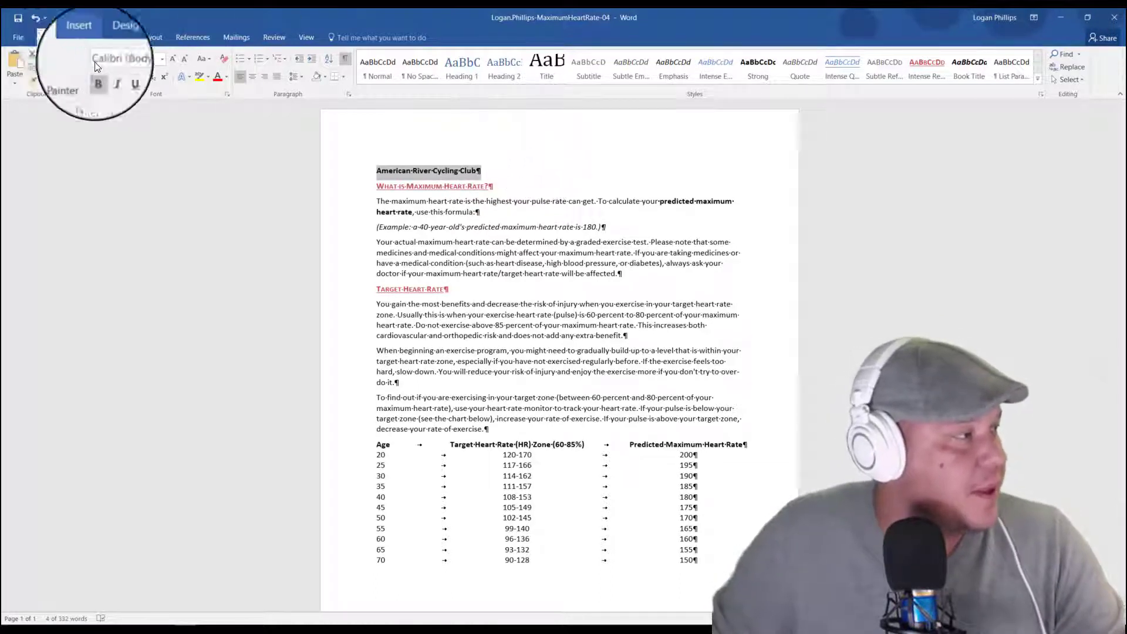
pyautogui.click(84, 37)
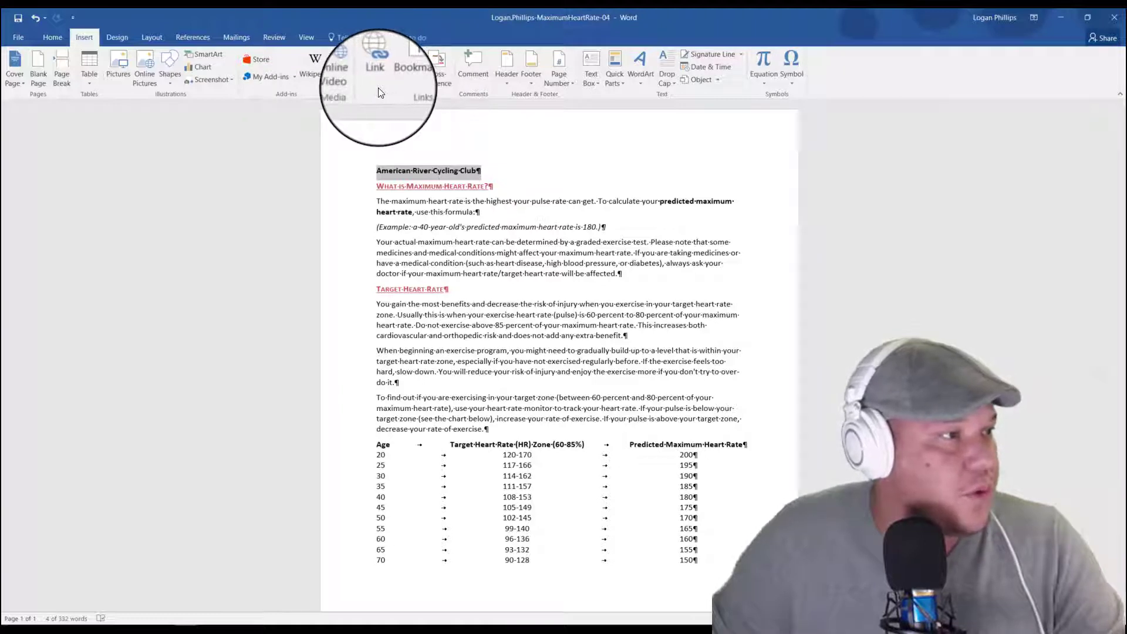
pyautogui.click(644, 61)
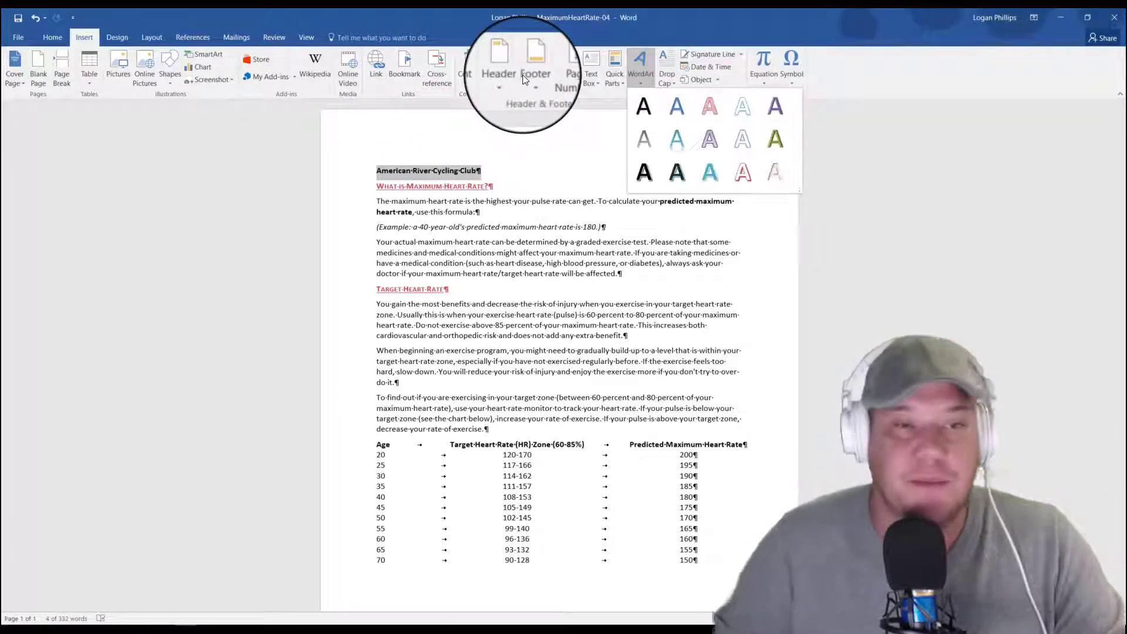
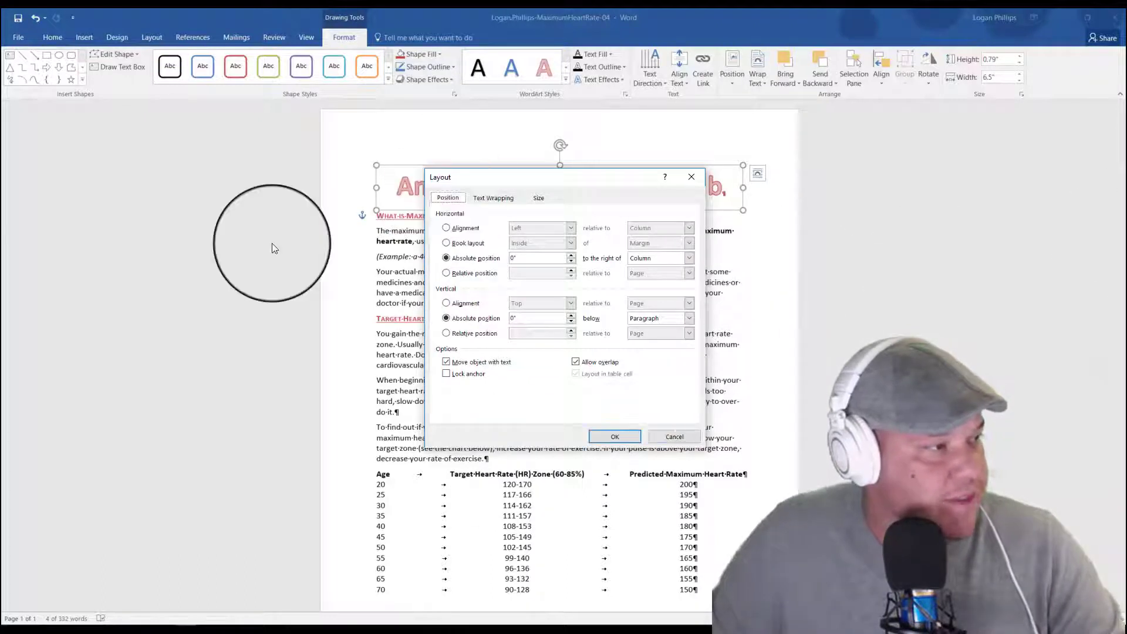
# Step: Set the WordArt title's horizontal alignment to Centered relative to Margin in its layout settings
pyautogui.click(447, 228)
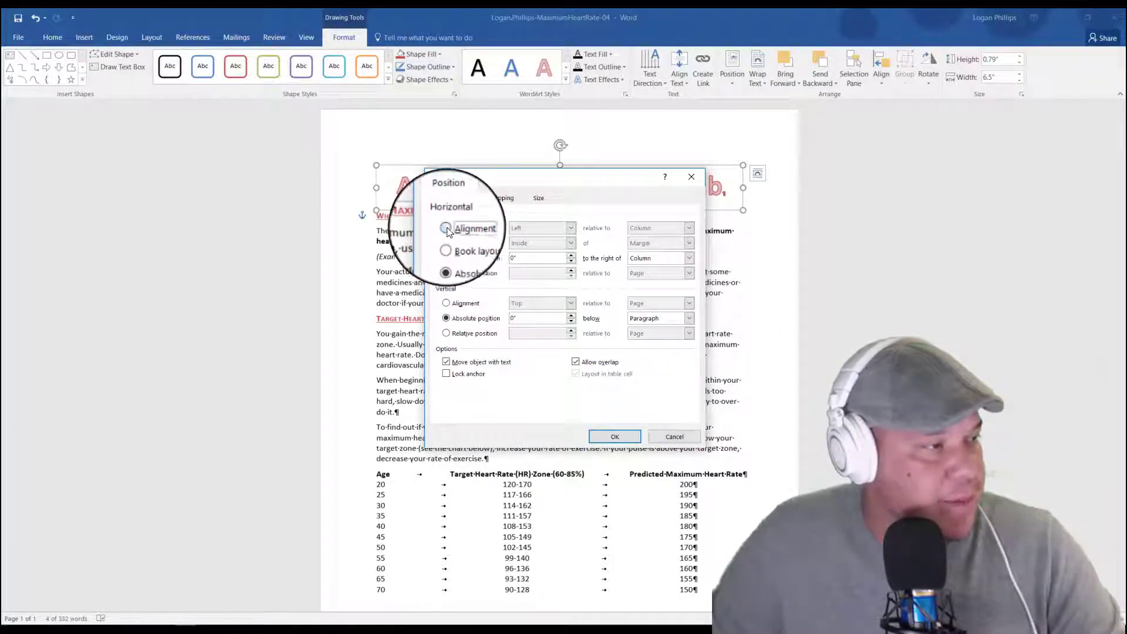
pyautogui.click(577, 228)
pyautogui.click(537, 243)
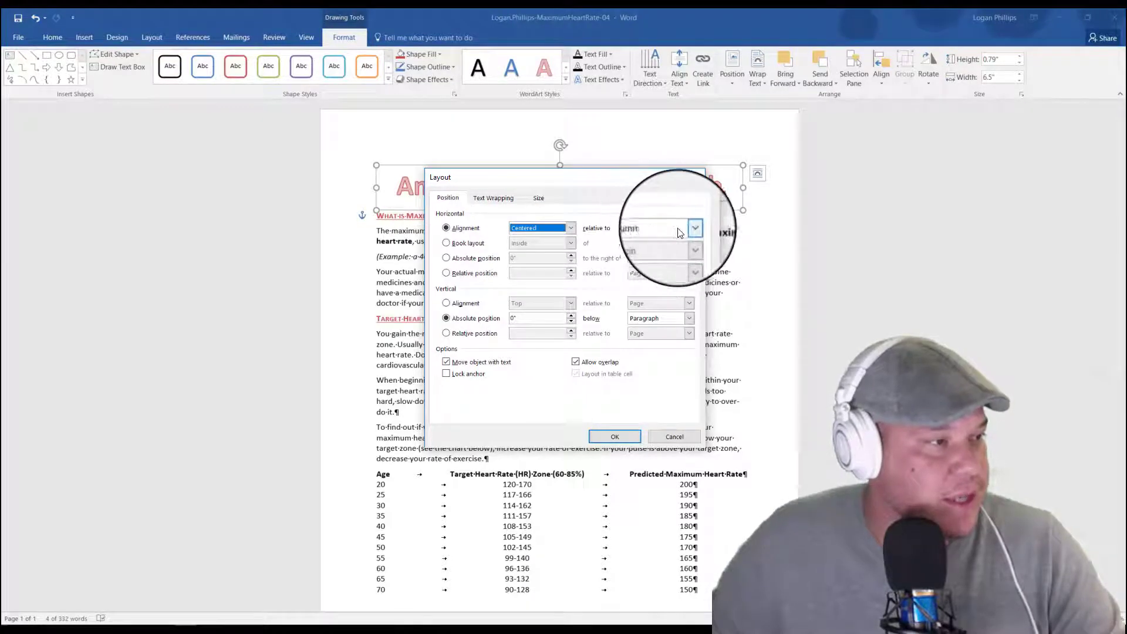
pyautogui.click(679, 233)
pyautogui.click(666, 239)
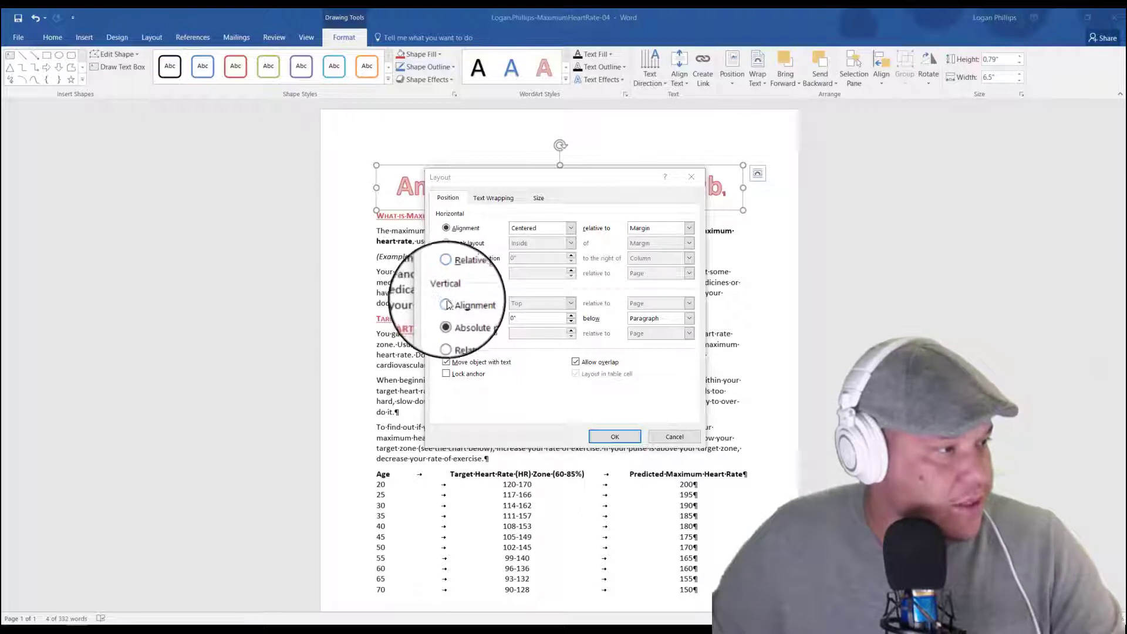
# Step: Set the WordArt title's vertical absolute position to 0.2" below Page and apply the layout settings
pyautogui.click(470, 317)
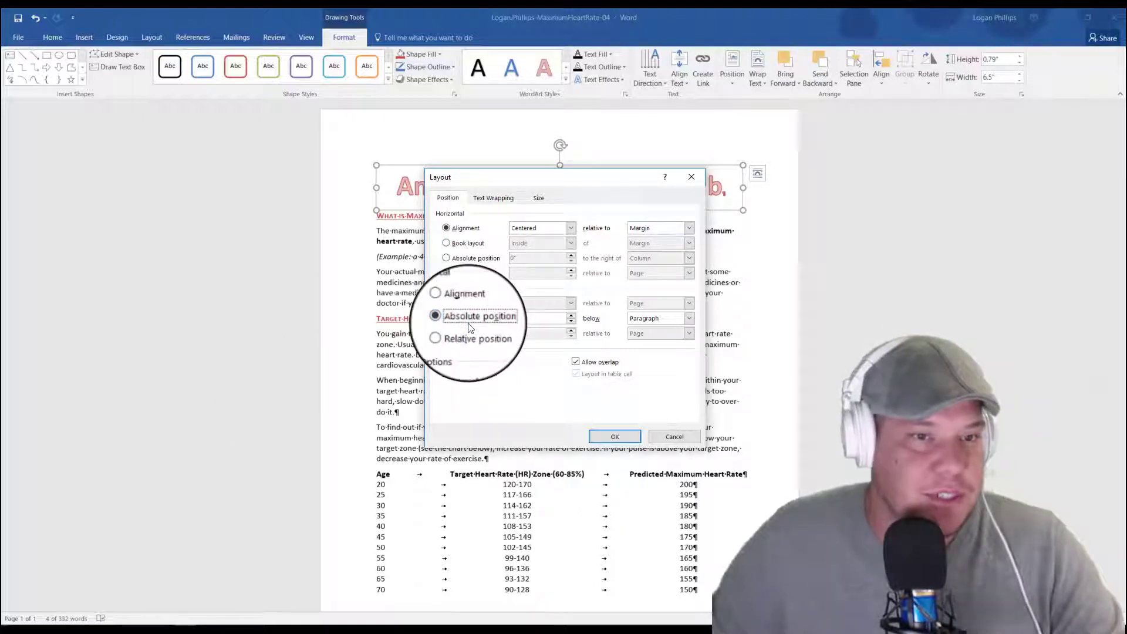
pyautogui.click(530, 317)
pyautogui.moveTo(529, 317); pyautogui.dragTo(328, 404)
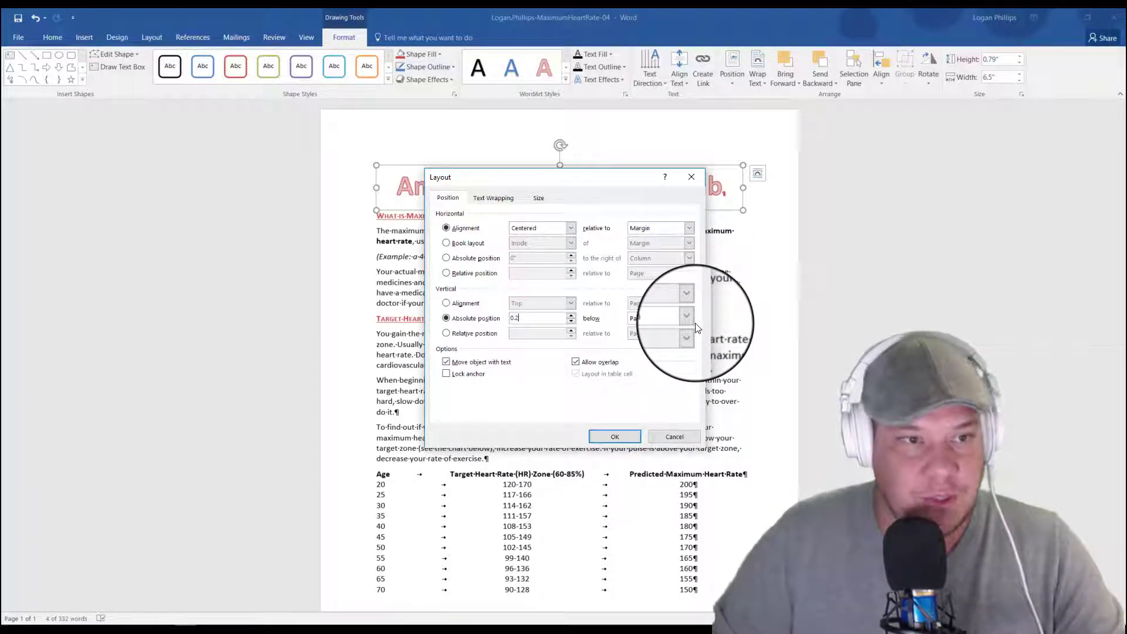
pyautogui.click(688, 318)
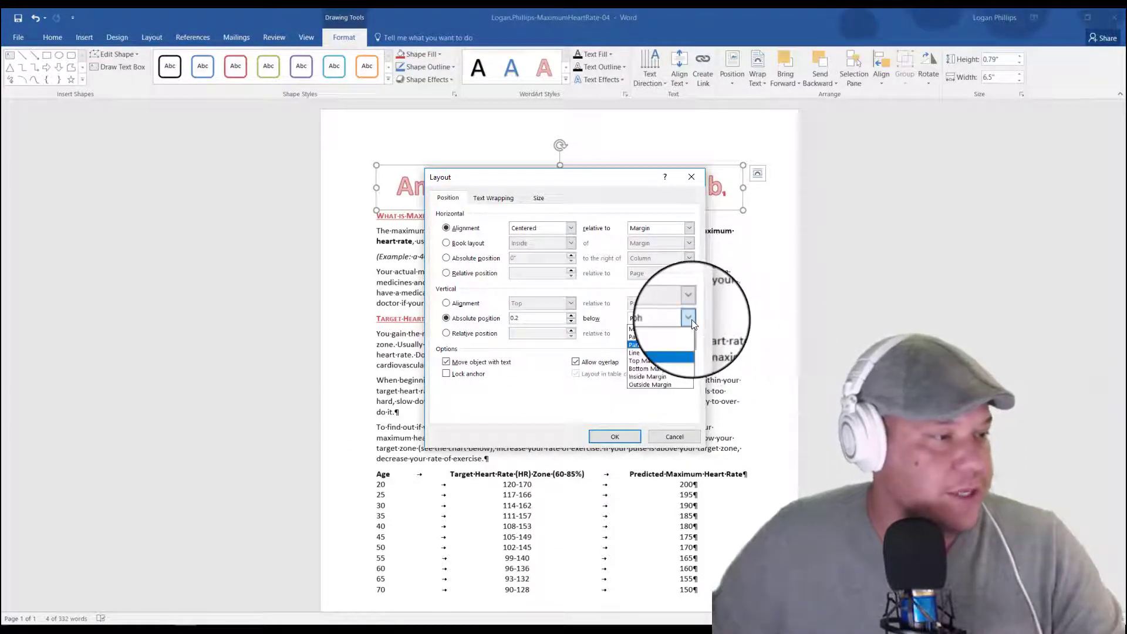
pyautogui.click(665, 339)
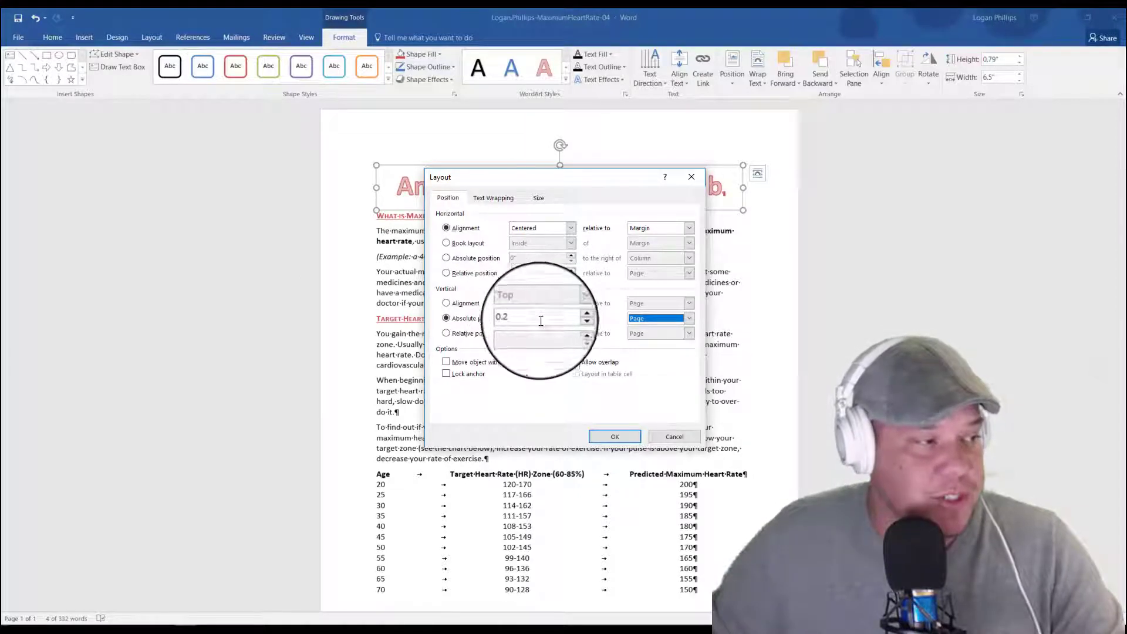
pyautogui.click(651, 317)
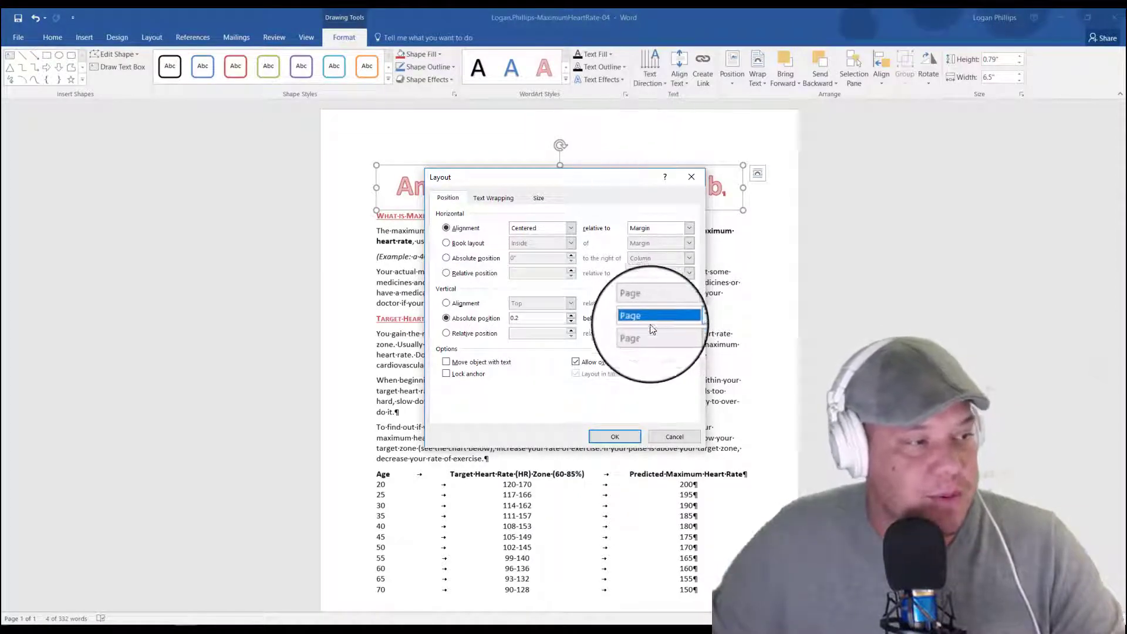
pyautogui.click(652, 329)
pyautogui.click(615, 436)
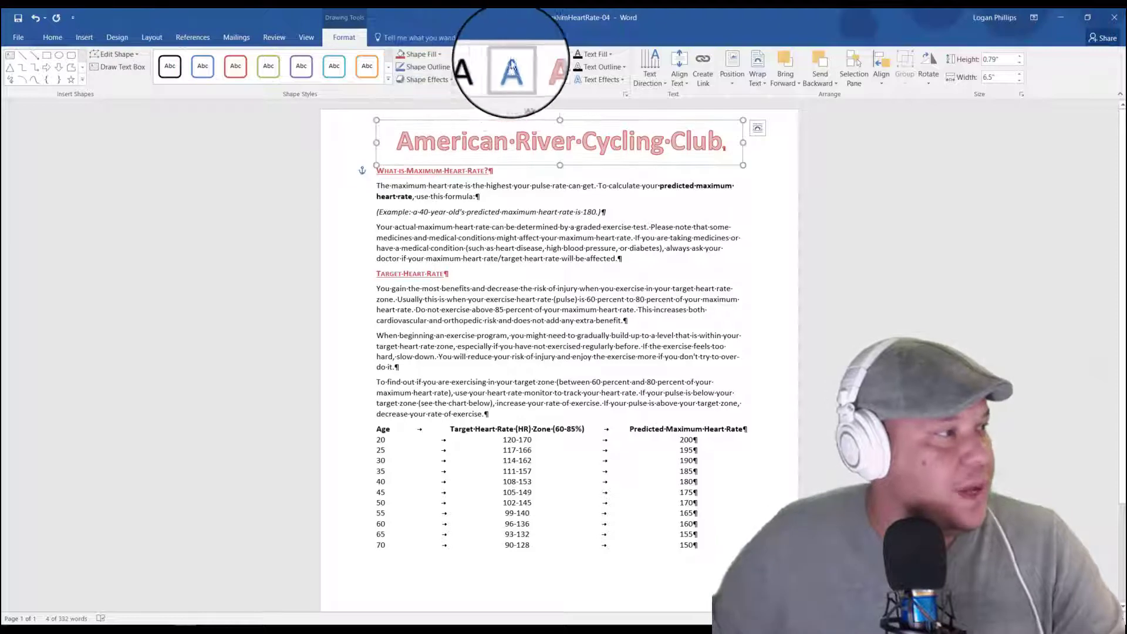
# Step: Apply the Tight Reflection, touching text effect to the WordArt title
pyautogui.click(625, 78)
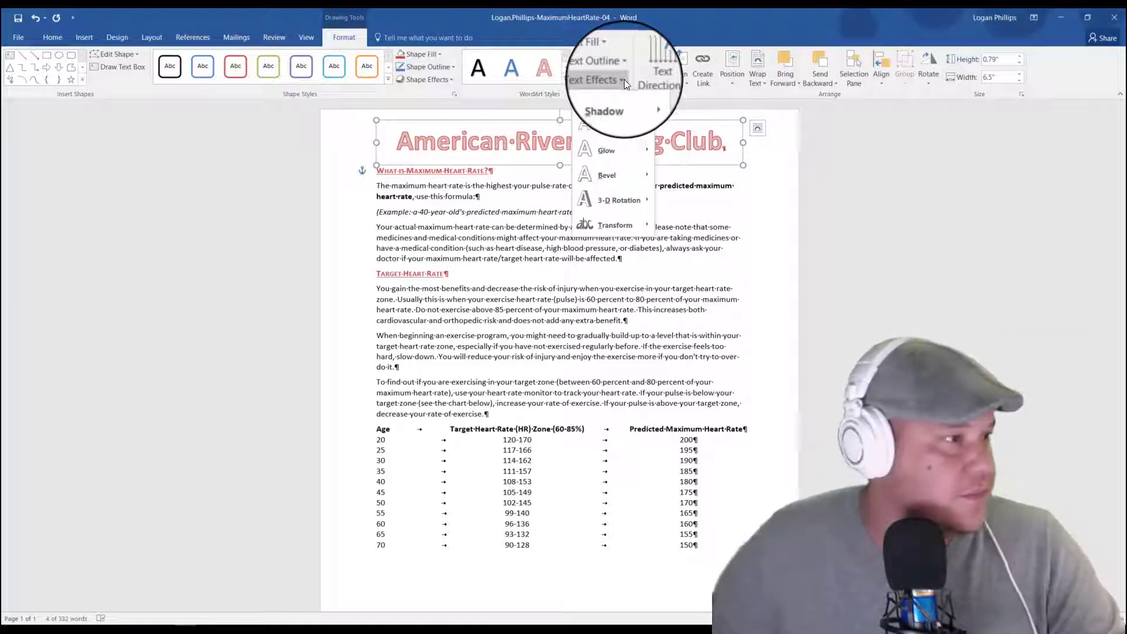
pyautogui.moveTo(628, 118)
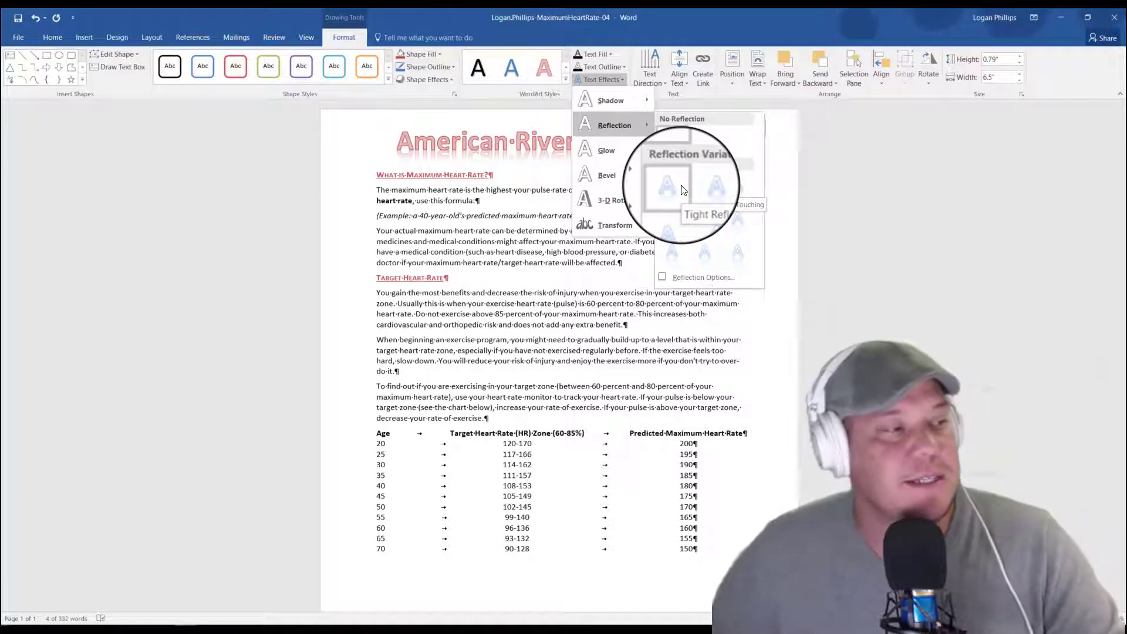
pyautogui.click(681, 189)
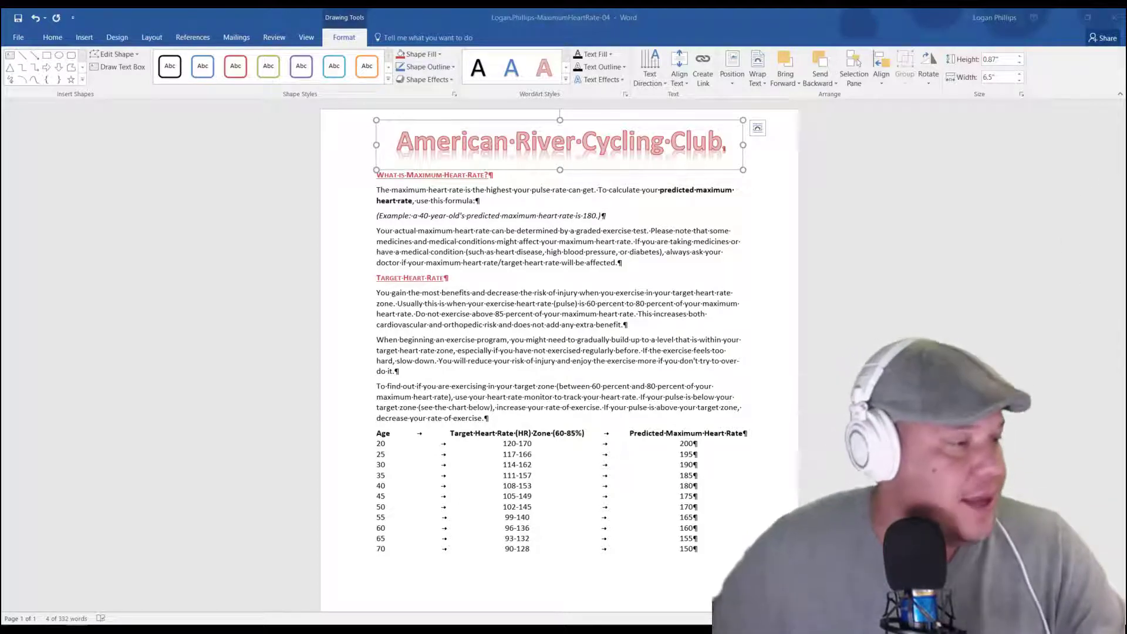
# Step: Convert the tabbed text from the Age heading line through the 70 line into a 3-column table separated at tabs, using AutoFit to contents
pyautogui.scroll(-3, 945, 342)
pyautogui.scroll(-1, 946, 342)
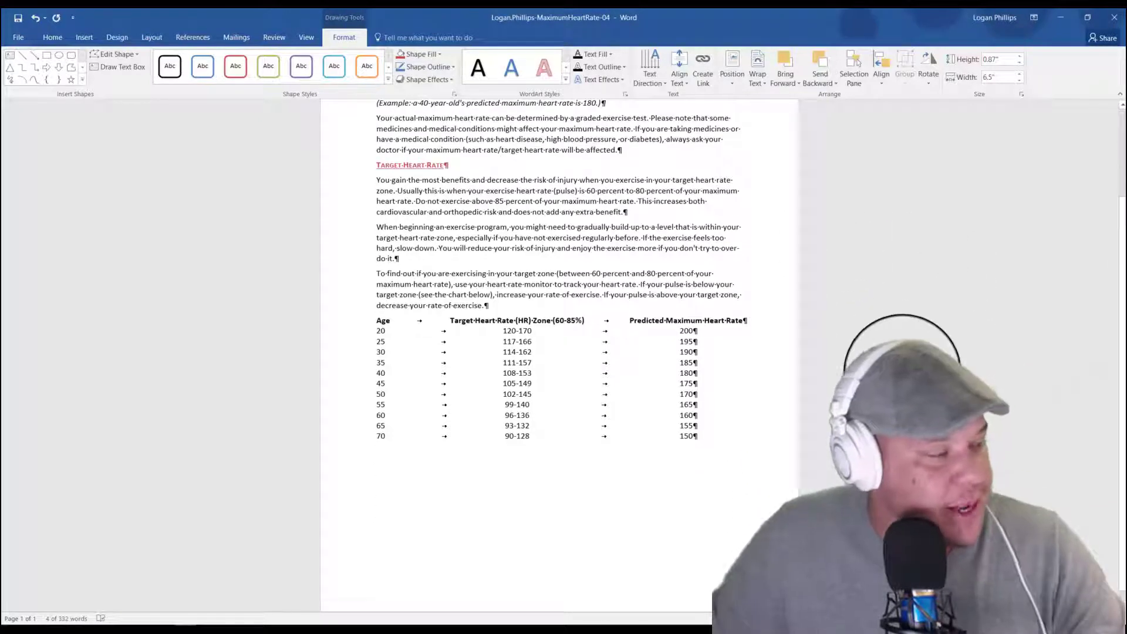
pyautogui.click(272, 395)
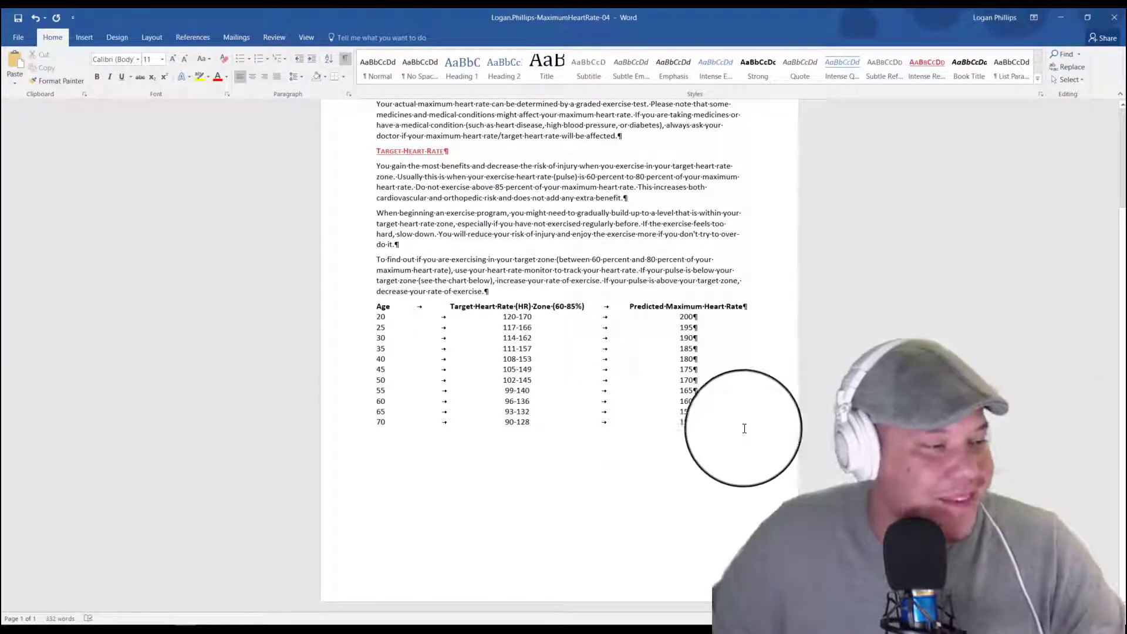
pyautogui.moveTo(742, 428); pyautogui.dragTo(350, 306)
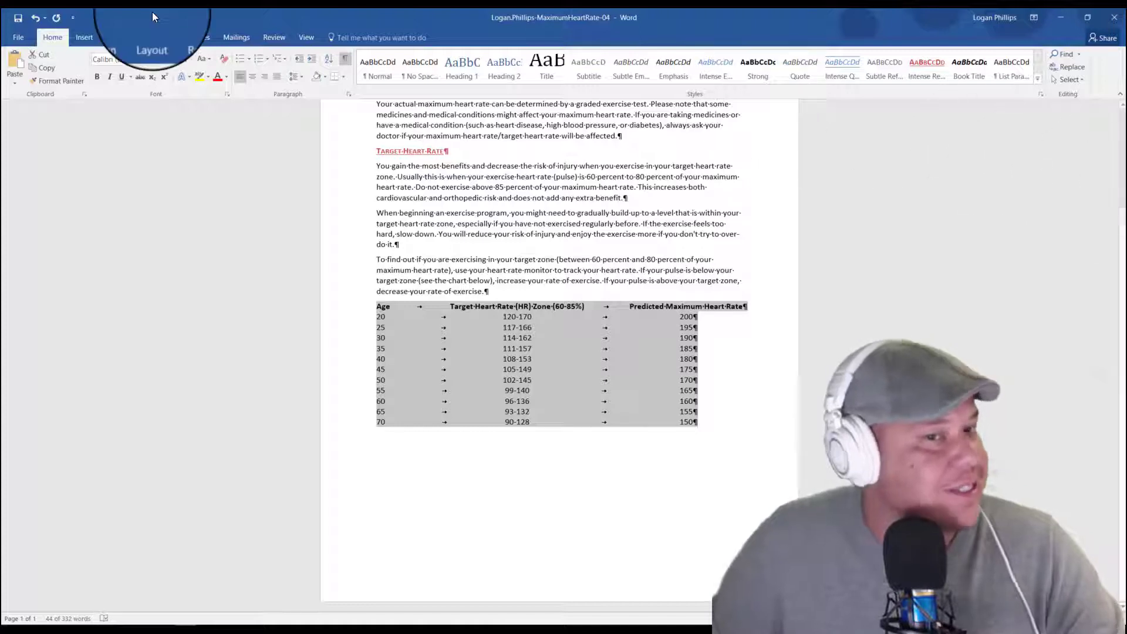
pyautogui.click(84, 37)
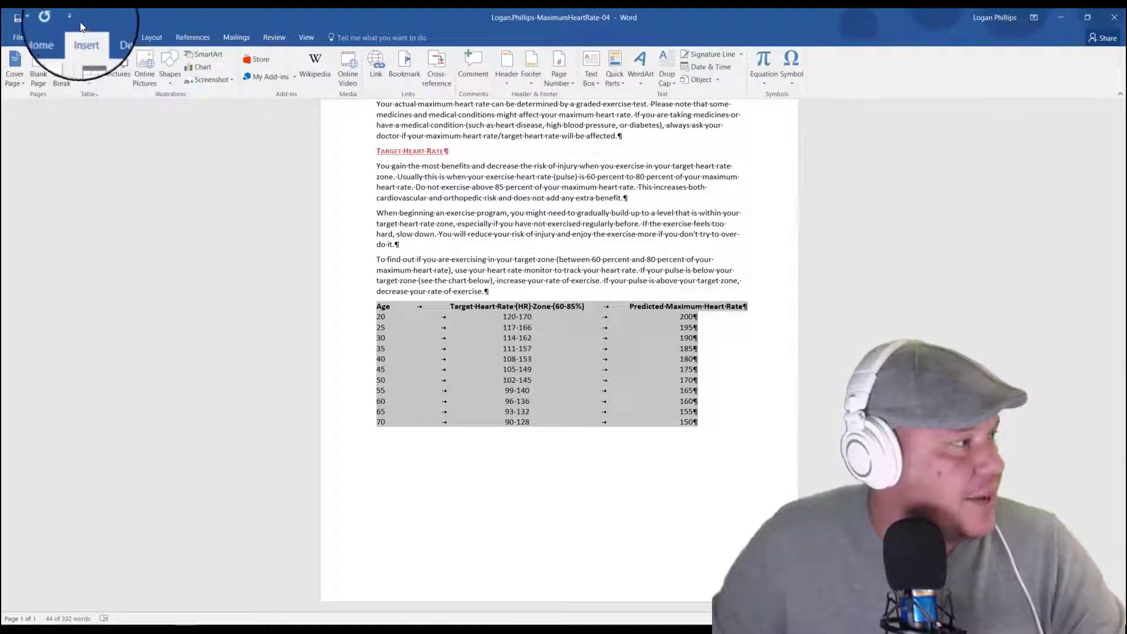
pyautogui.click(90, 85)
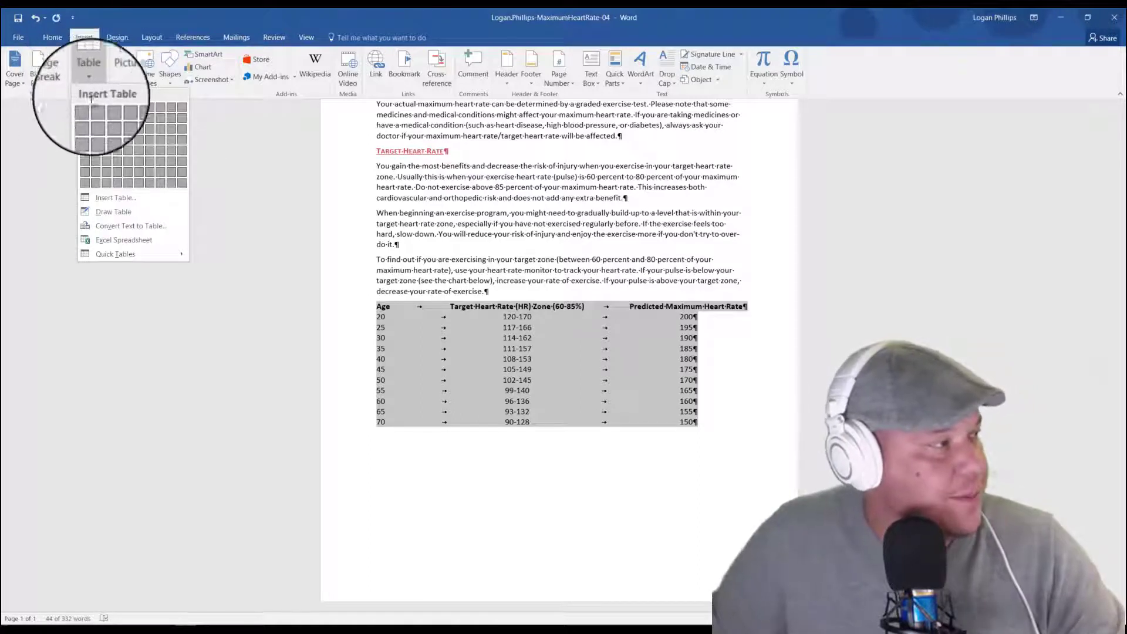
pyautogui.click(128, 223)
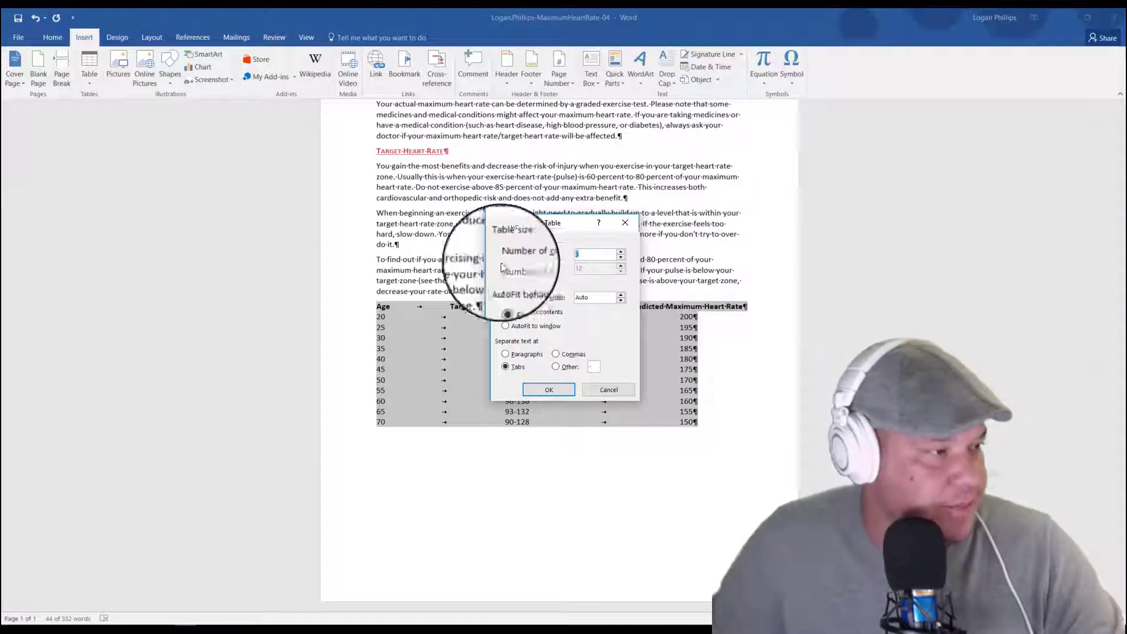
pyautogui.click(516, 311)
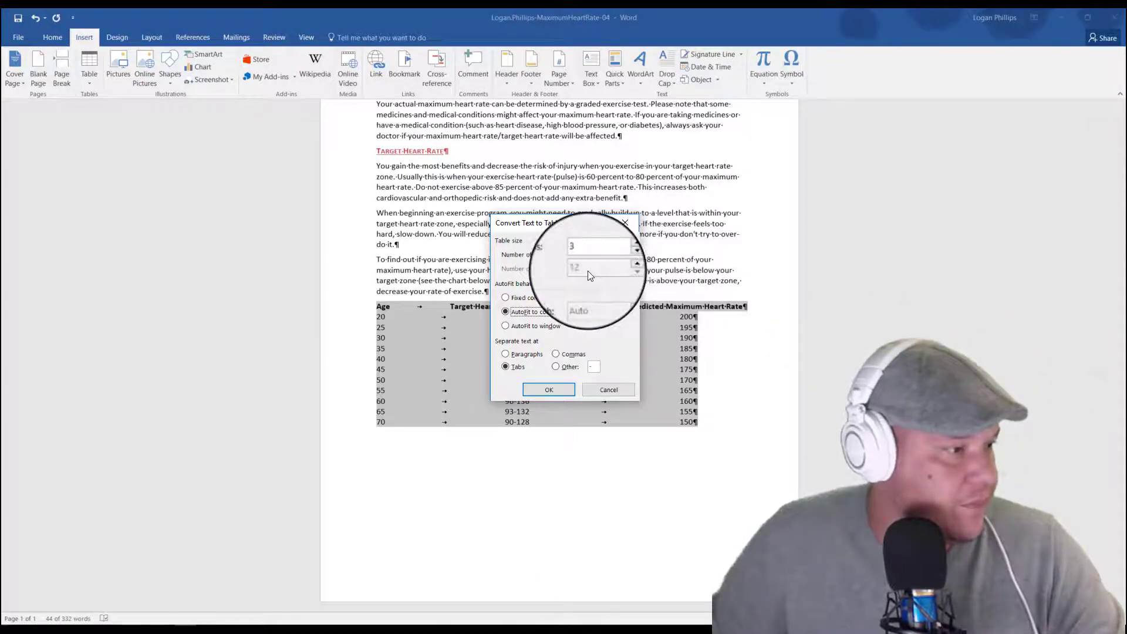
pyautogui.click(550, 394)
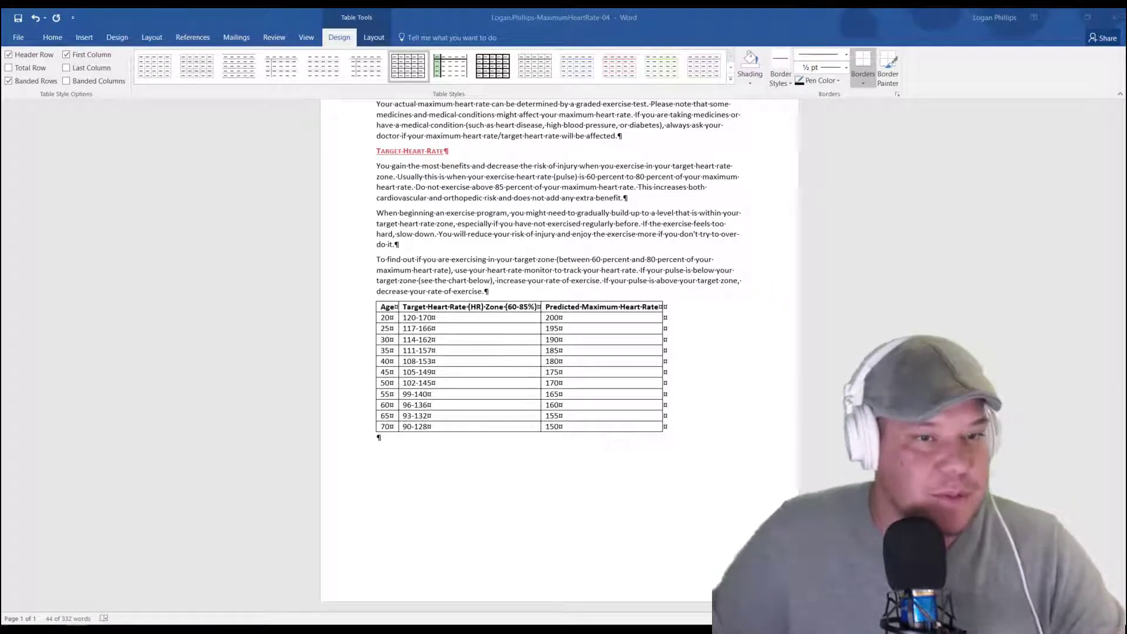
# Step: Turn off the First Column option for the heart rate table and apply the Grid Table 4 - Accent 2 style
pyautogui.click(152, 20)
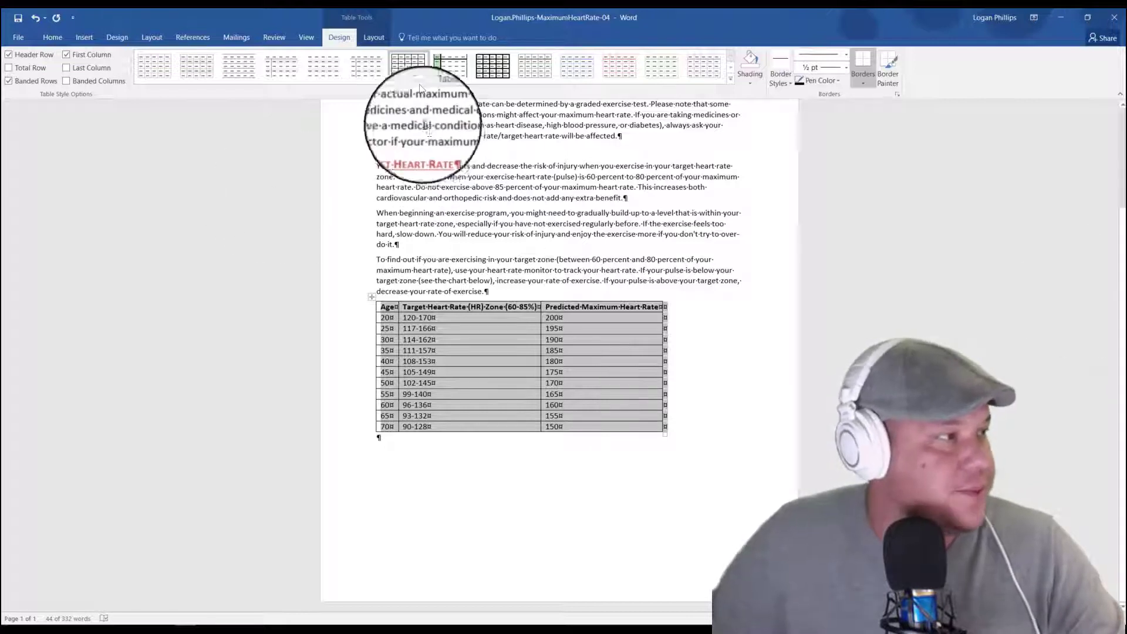
pyautogui.click(68, 83)
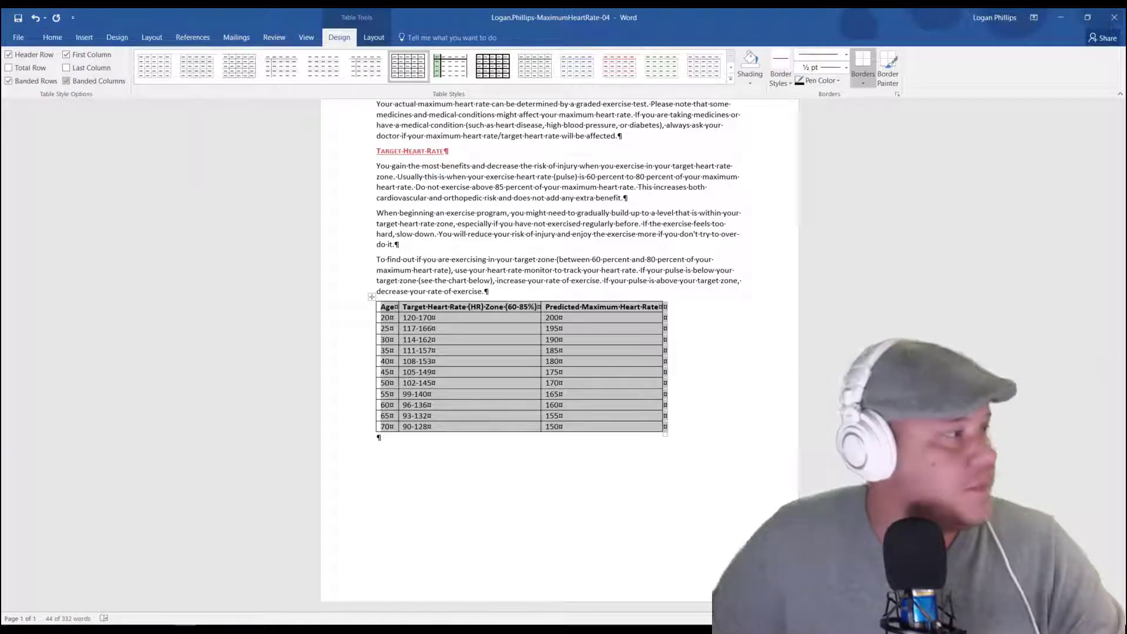
pyautogui.click(66, 82)
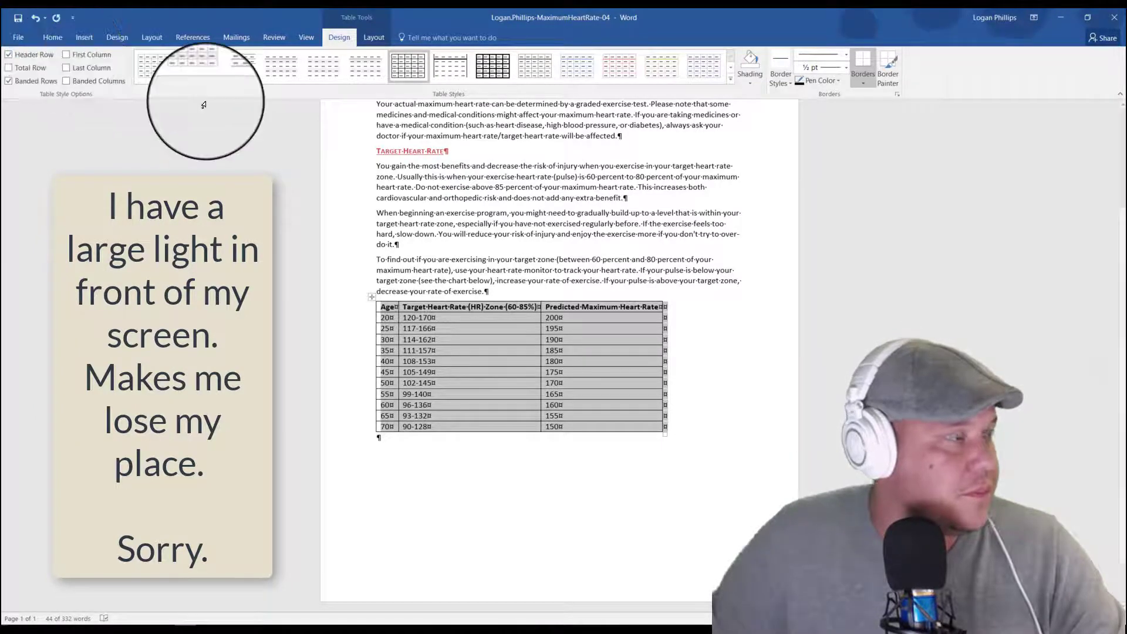
pyautogui.click(74, 56)
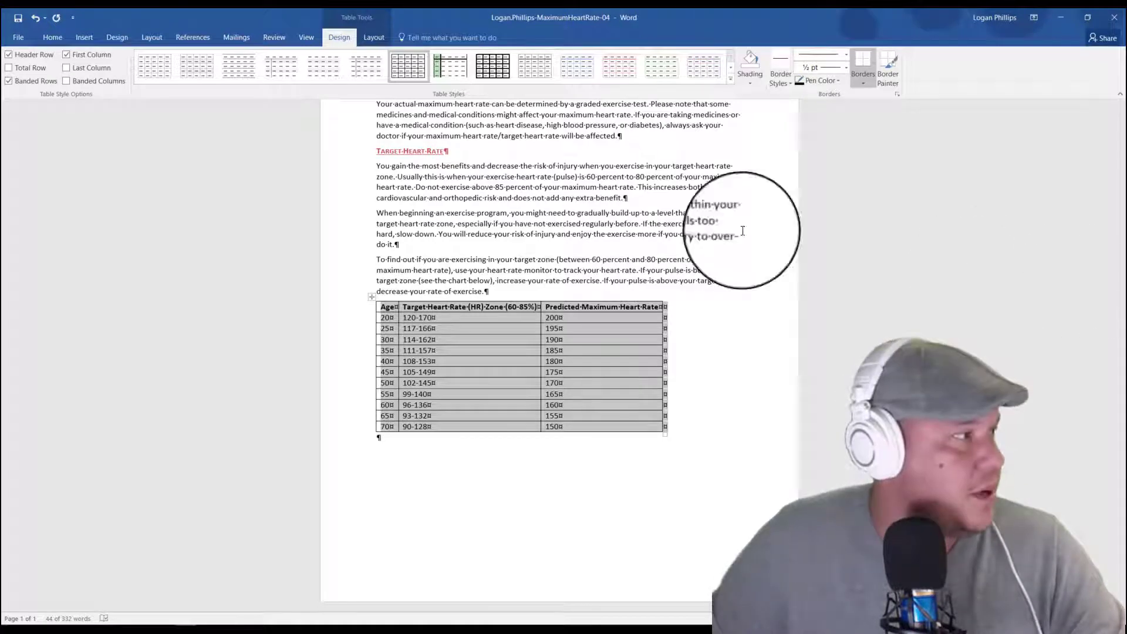
pyautogui.click(67, 54)
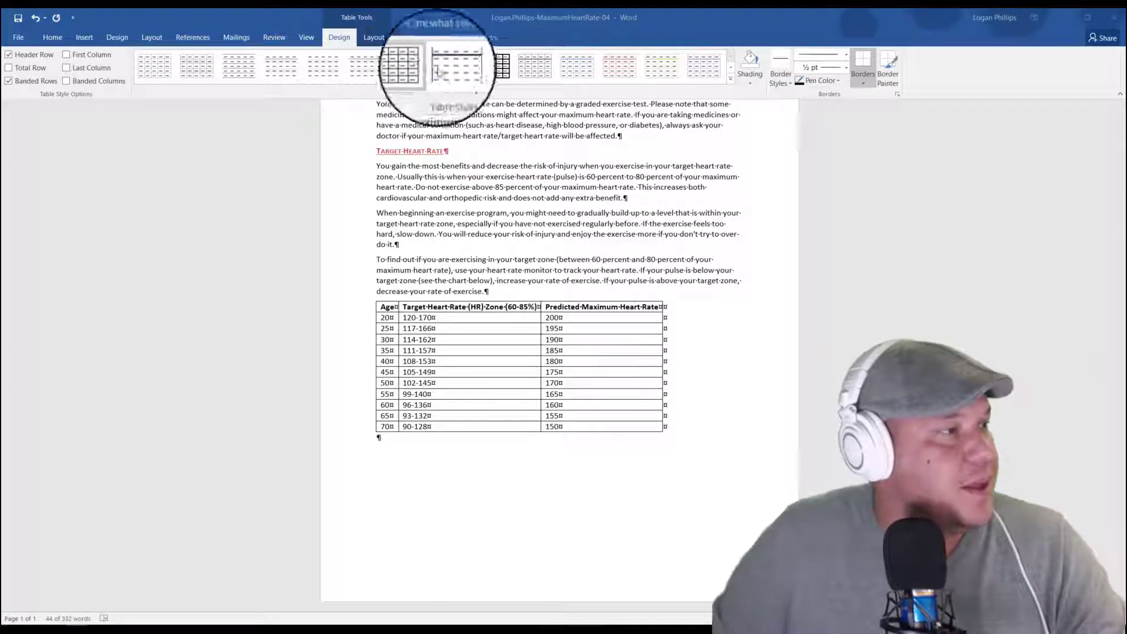
pyautogui.click(732, 84)
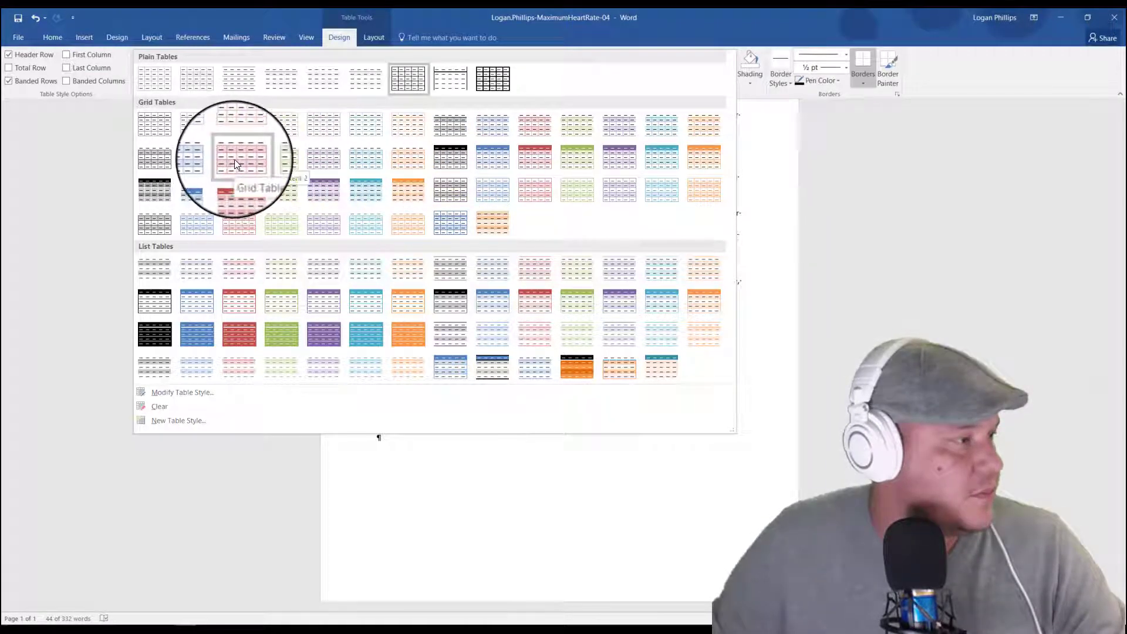
pyautogui.click(533, 158)
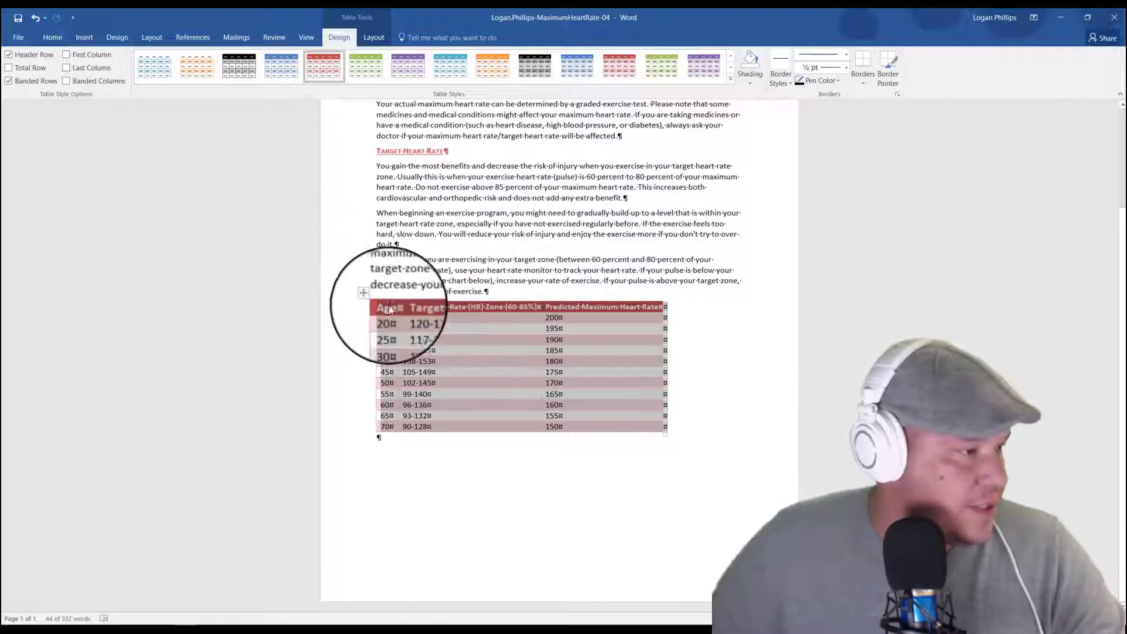
# Step: In the table's header row, replace the spaces before "Zone" and before "Heart Rate" in the last column with paragraph breaks
pyautogui.click(511, 352)
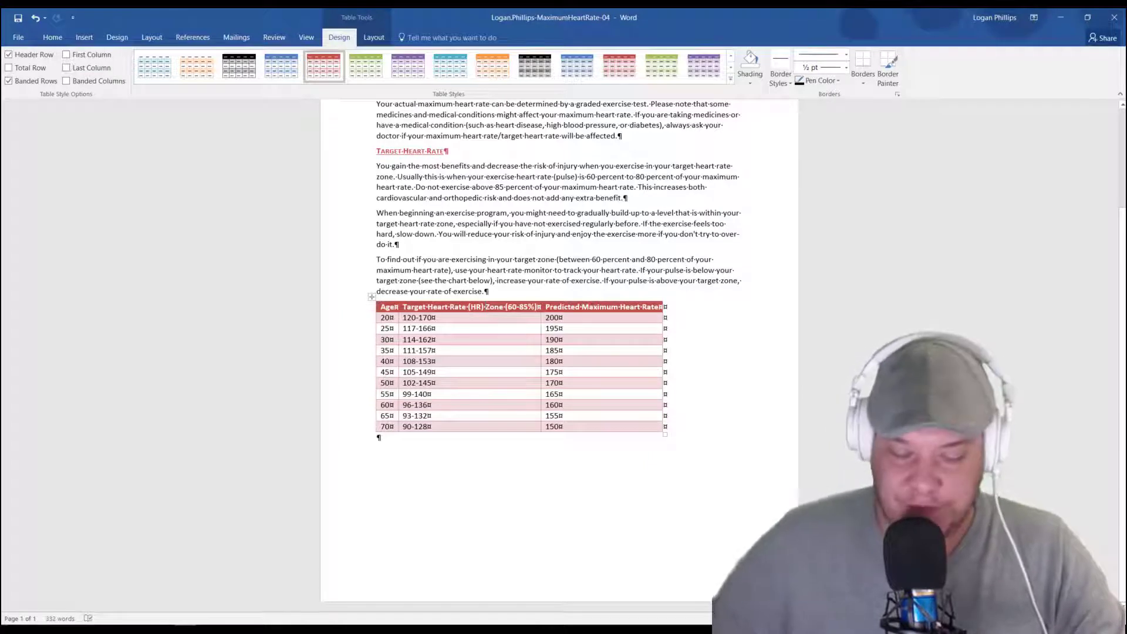
pyautogui.press('BackSpace')
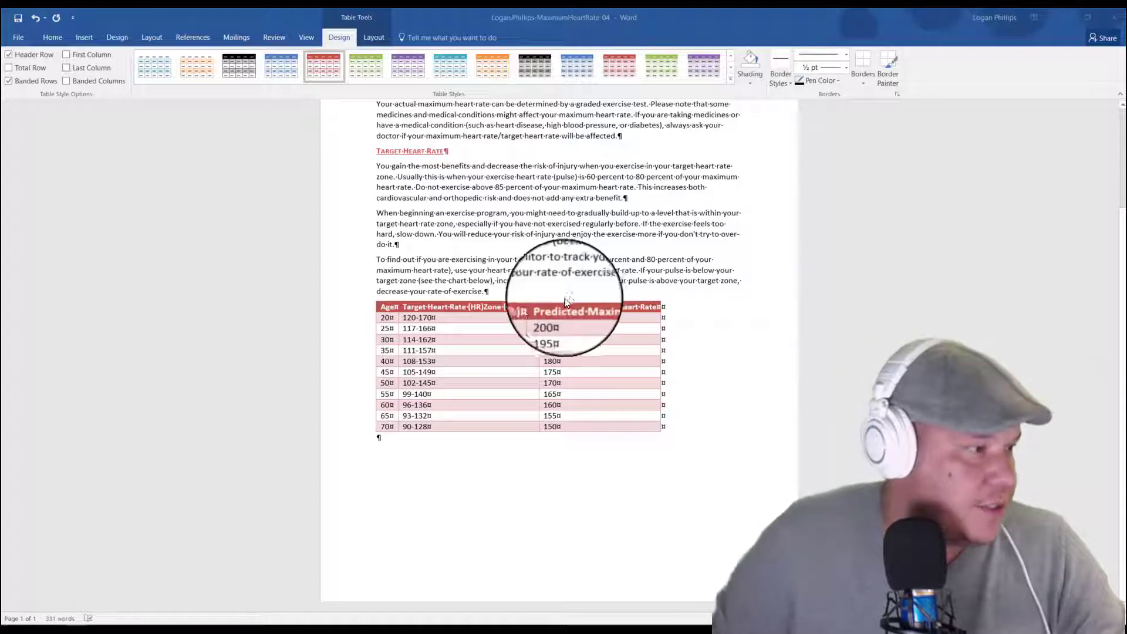
pyautogui.click(492, 305)
pyautogui.press('Return')
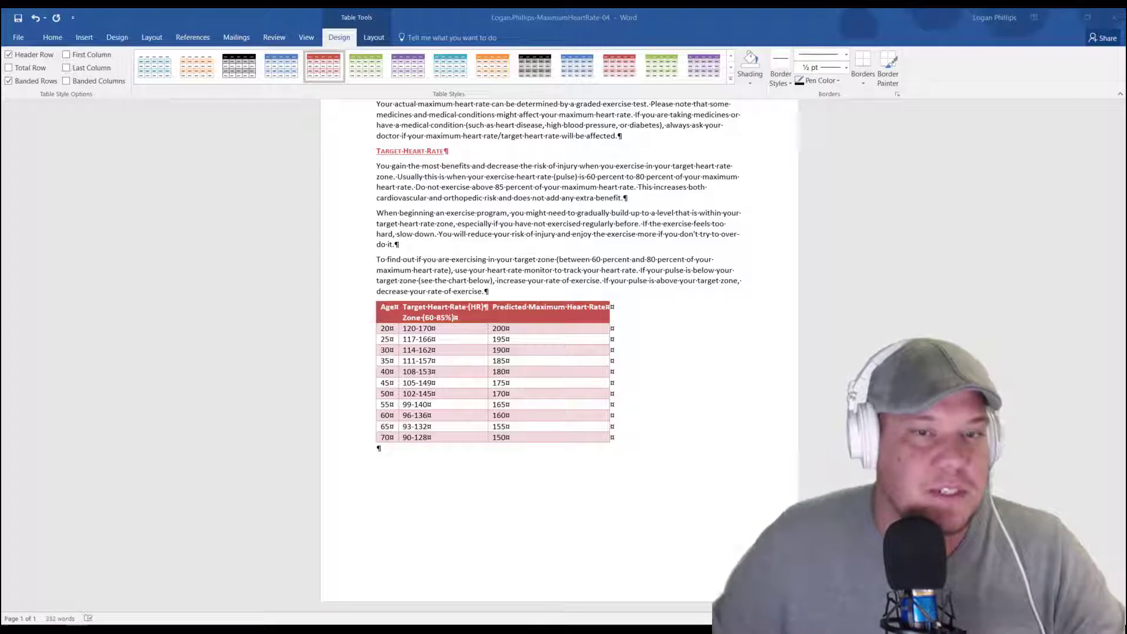
pyautogui.click(565, 308)
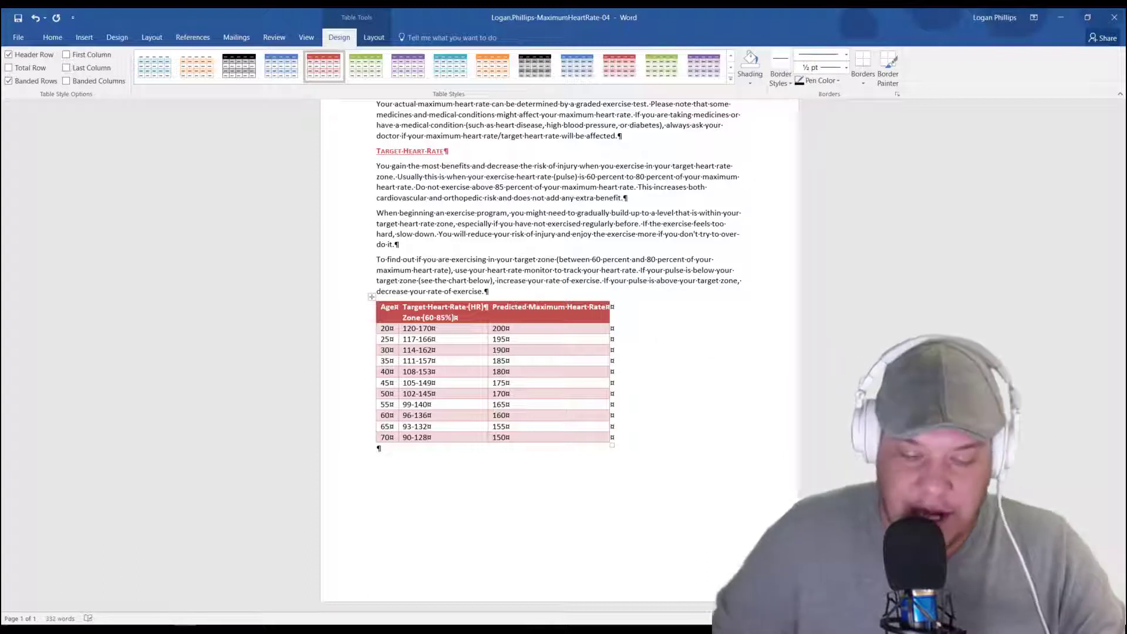
pyautogui.press('BackSpace')
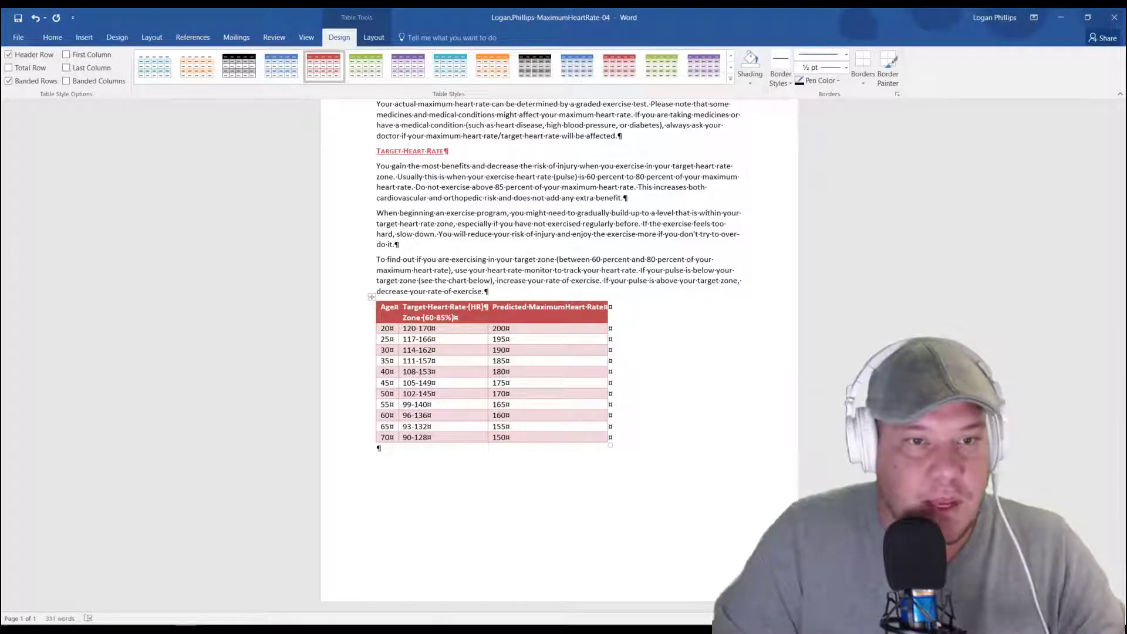
pyautogui.press('Return')
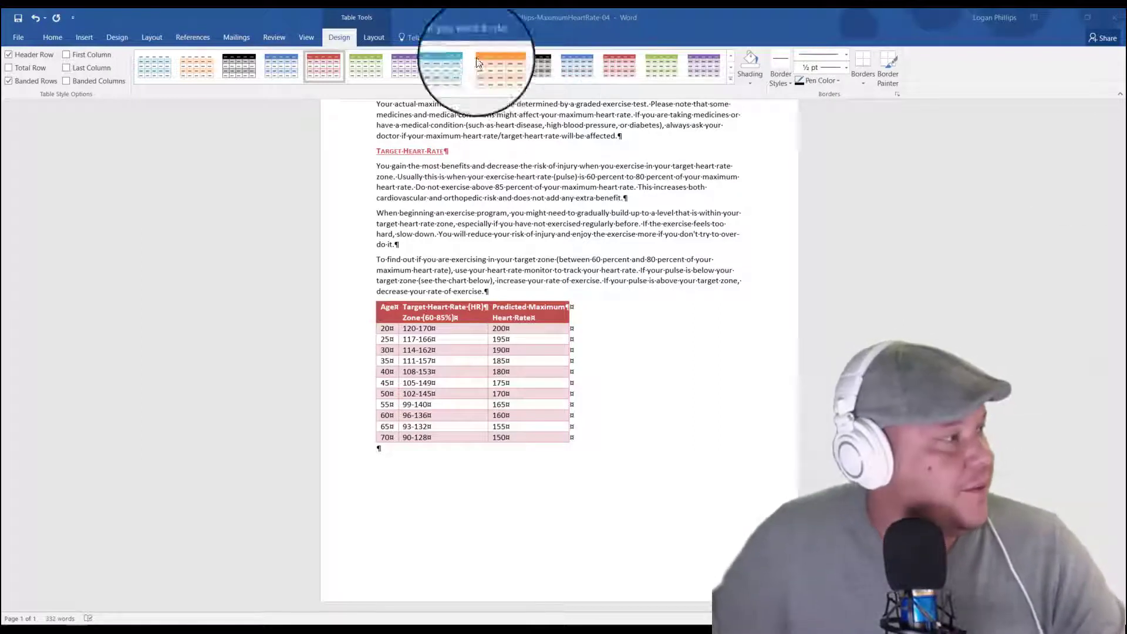
# Step: Hide the paragraph marks and other formatting symbols in the document
pyautogui.click(52, 37)
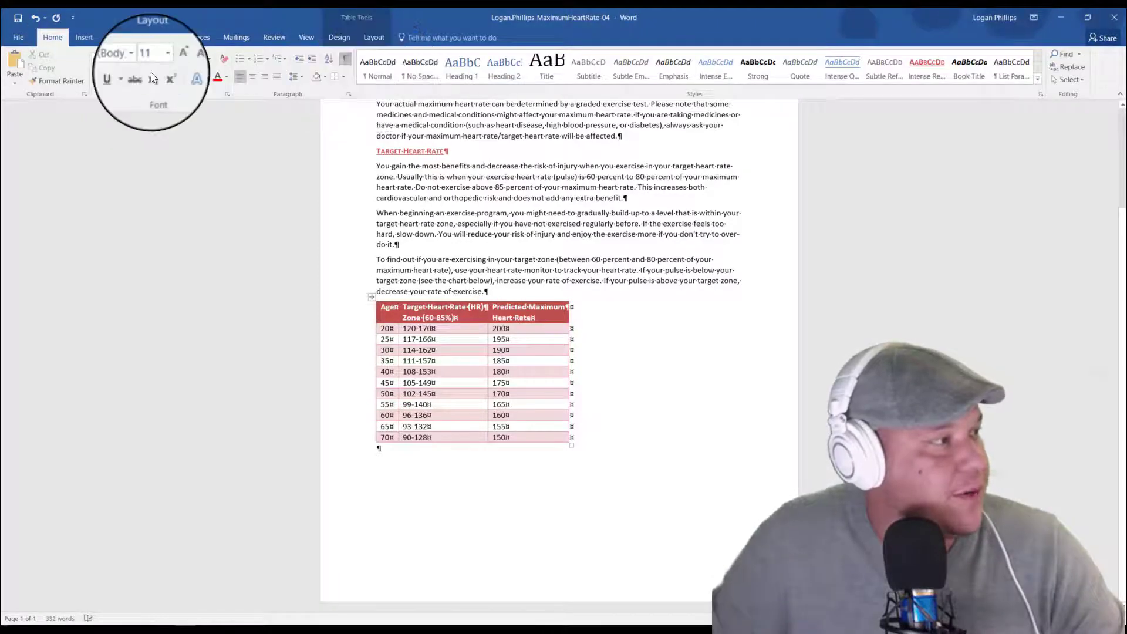
pyautogui.hotkey('ctrl', 'shift', '8')
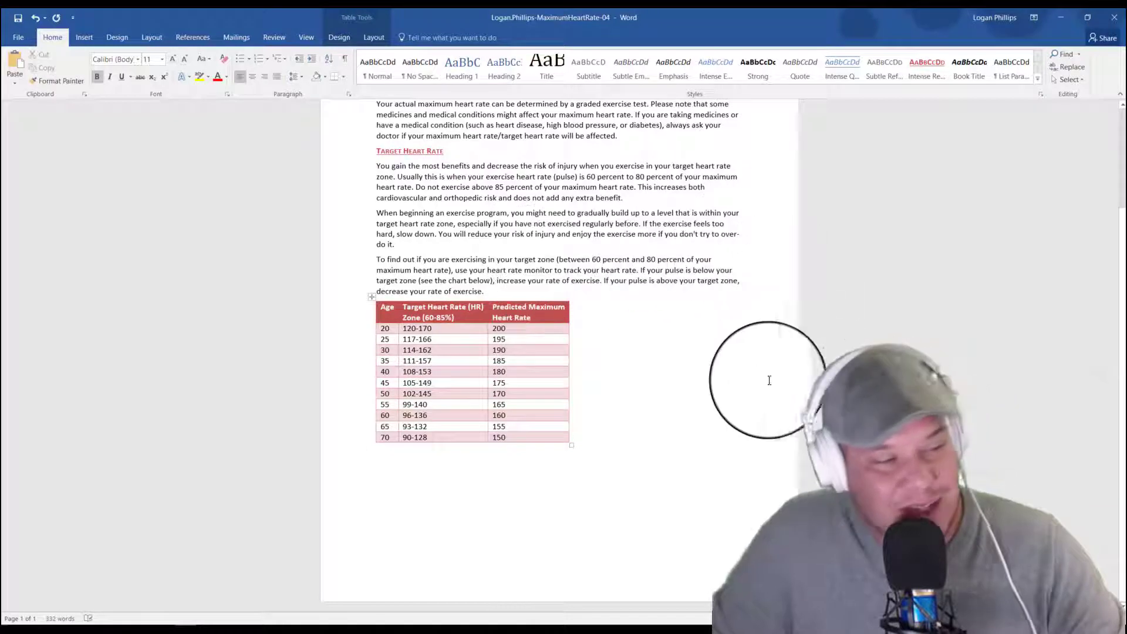
# Step: Show the formatting marks and center the text horizontally and vertically in all cells of the heart rate table
pyautogui.click(345, 59)
pyautogui.click(340, 37)
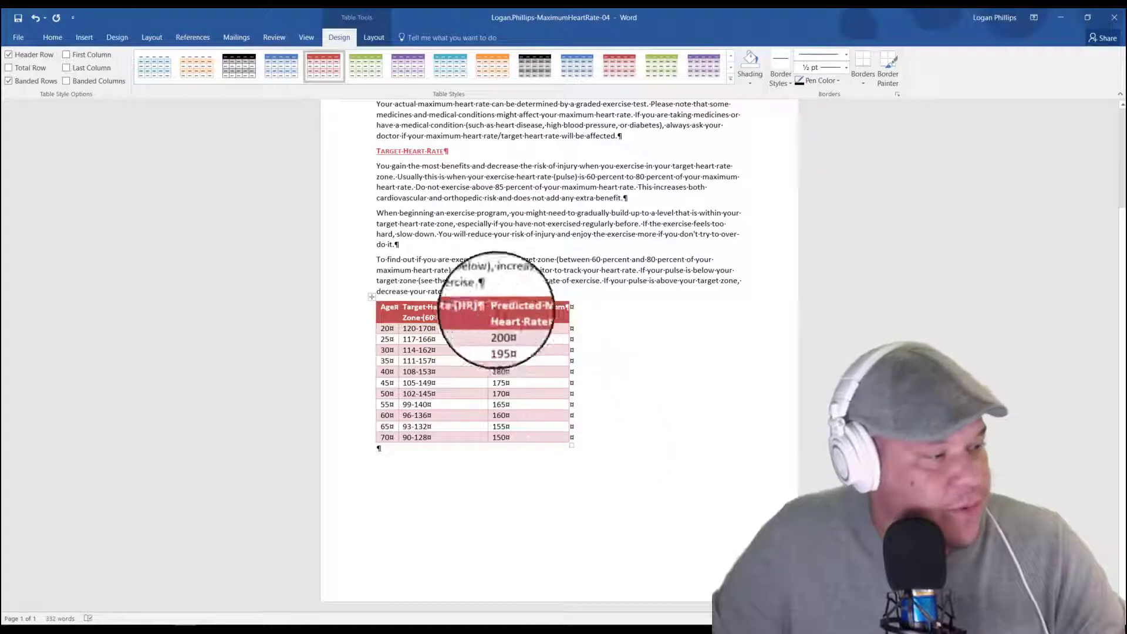
pyautogui.click(372, 300)
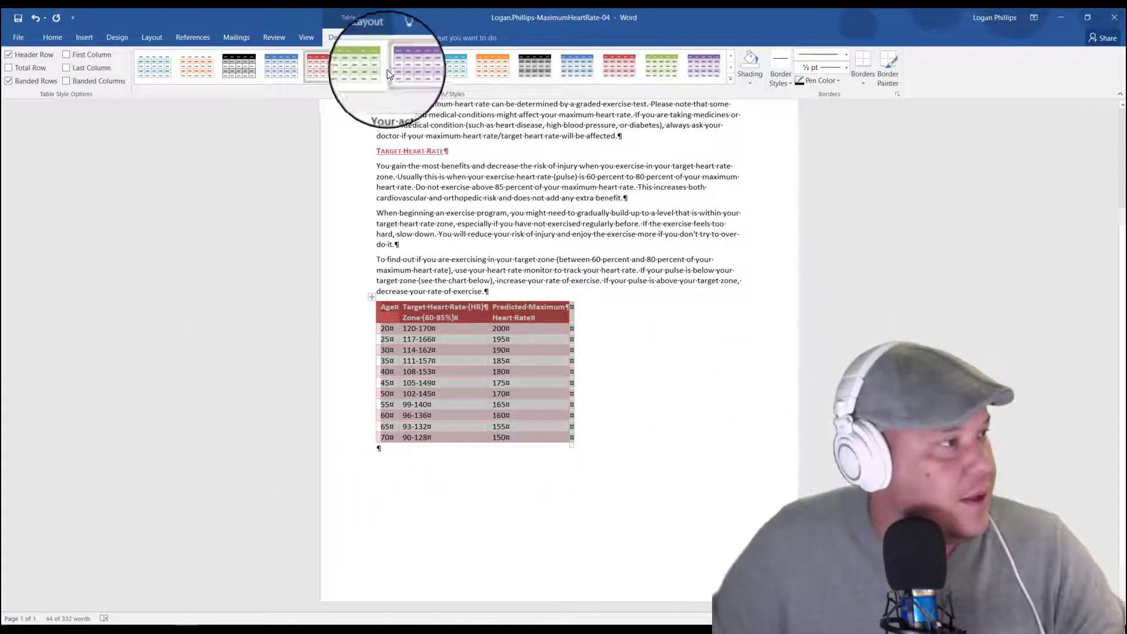
pyautogui.click(375, 38)
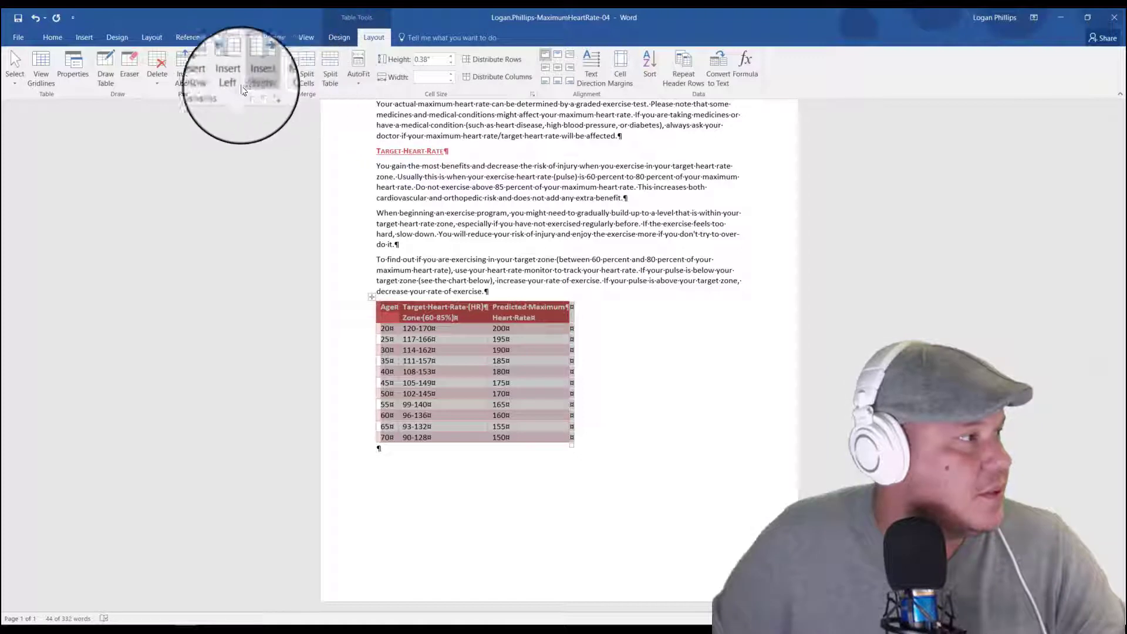
pyautogui.click(339, 38)
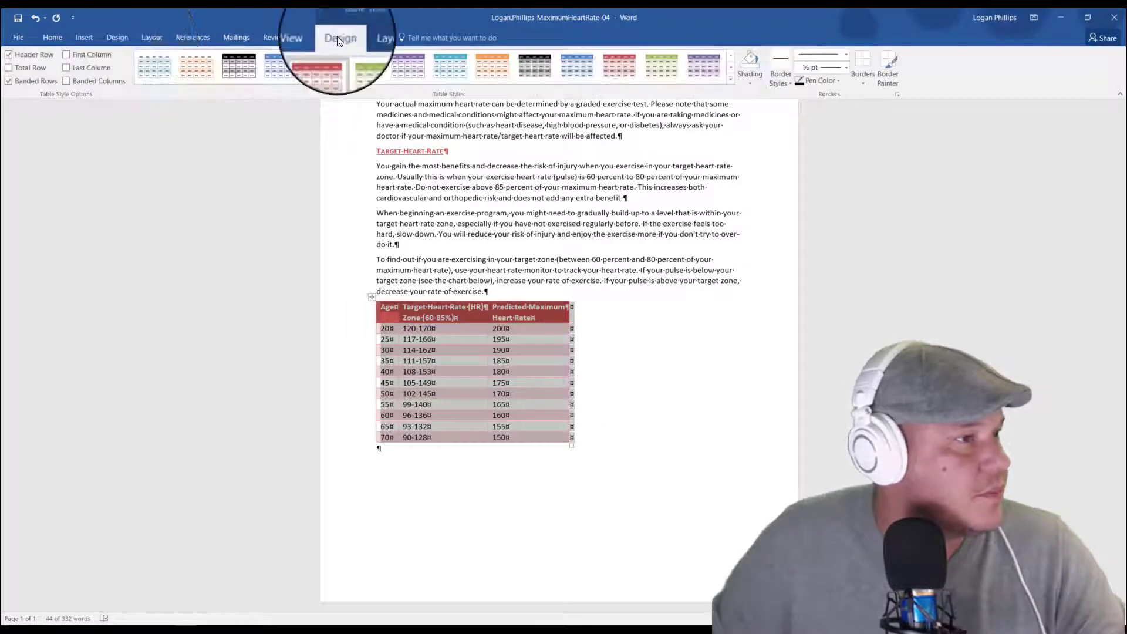
pyautogui.click(368, 37)
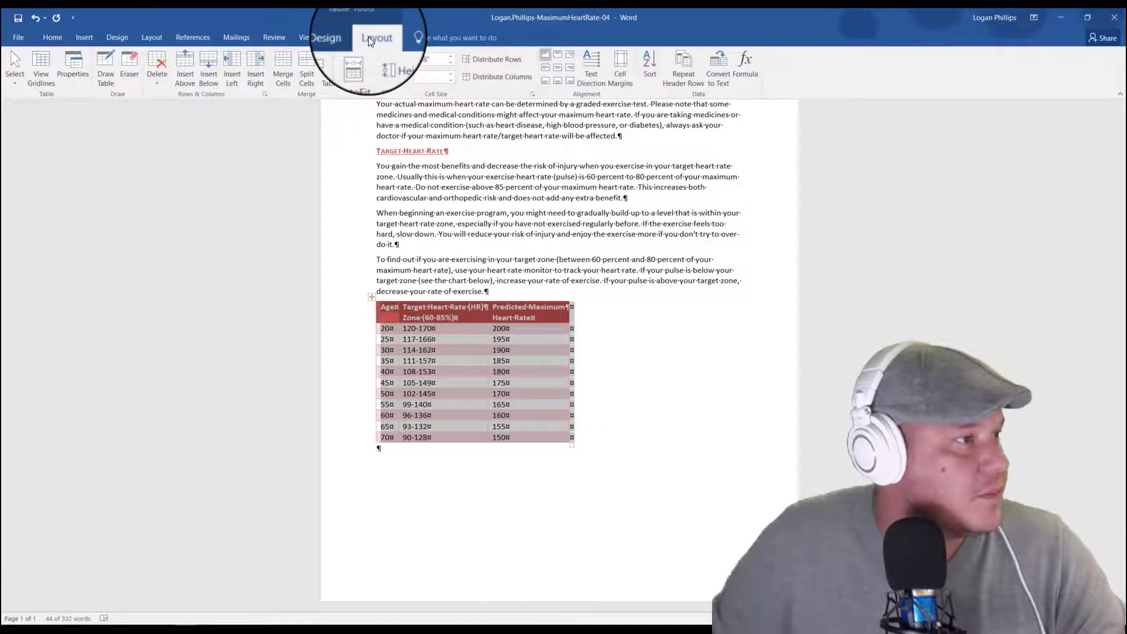
pyautogui.click(558, 69)
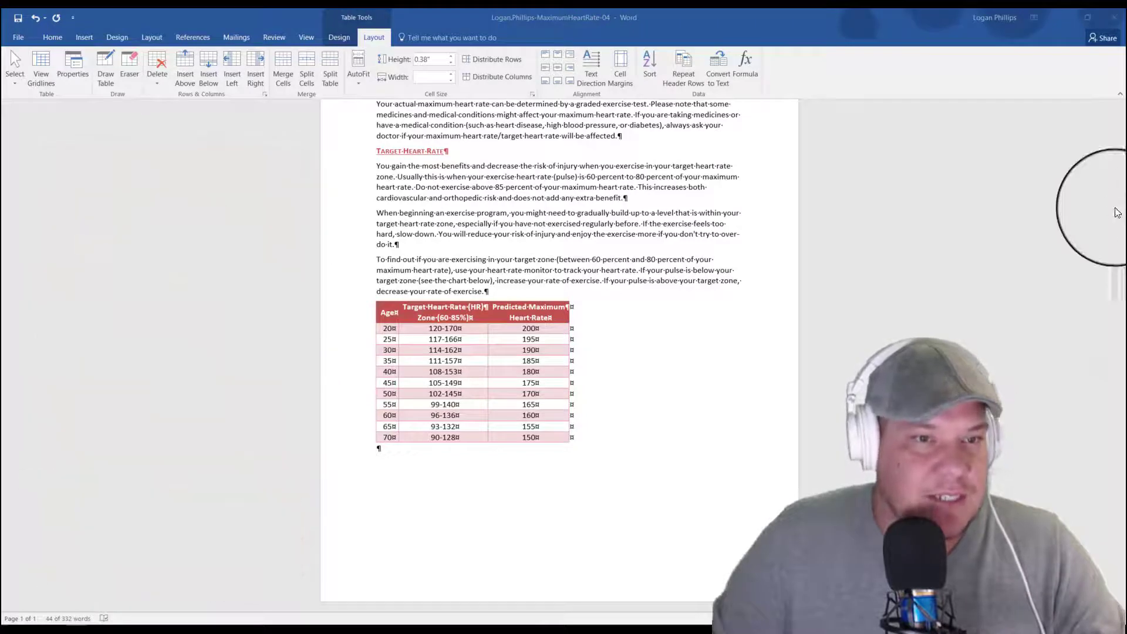
# Step: Set the heart rate table's alignment to Center in its table properties so it is centered between the page margins
pyautogui.click(372, 296)
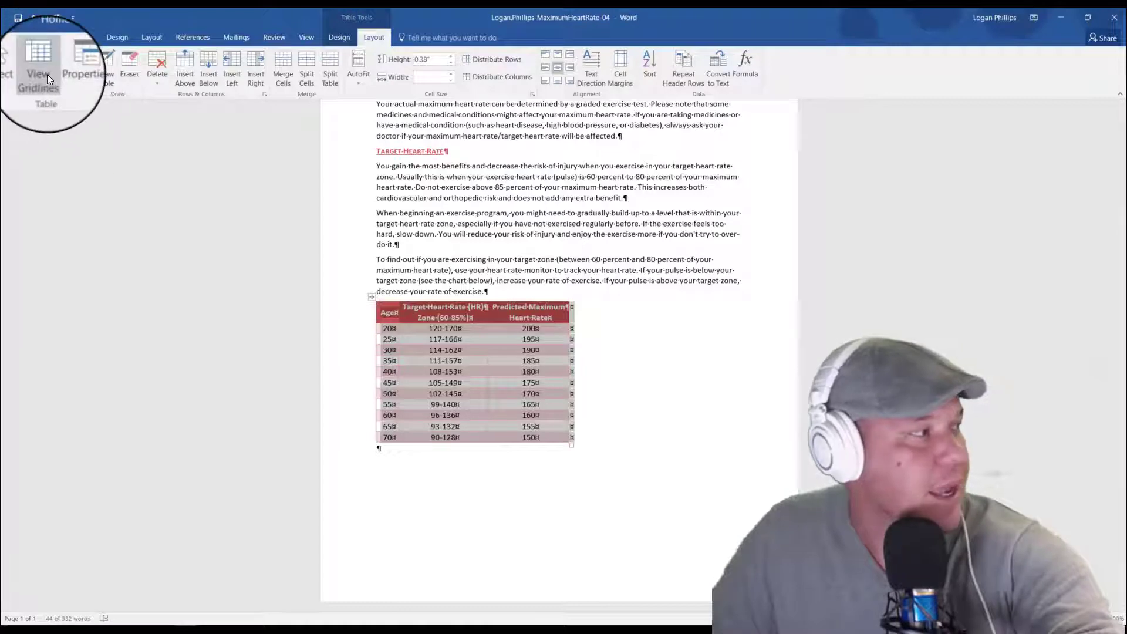
pyautogui.click(73, 75)
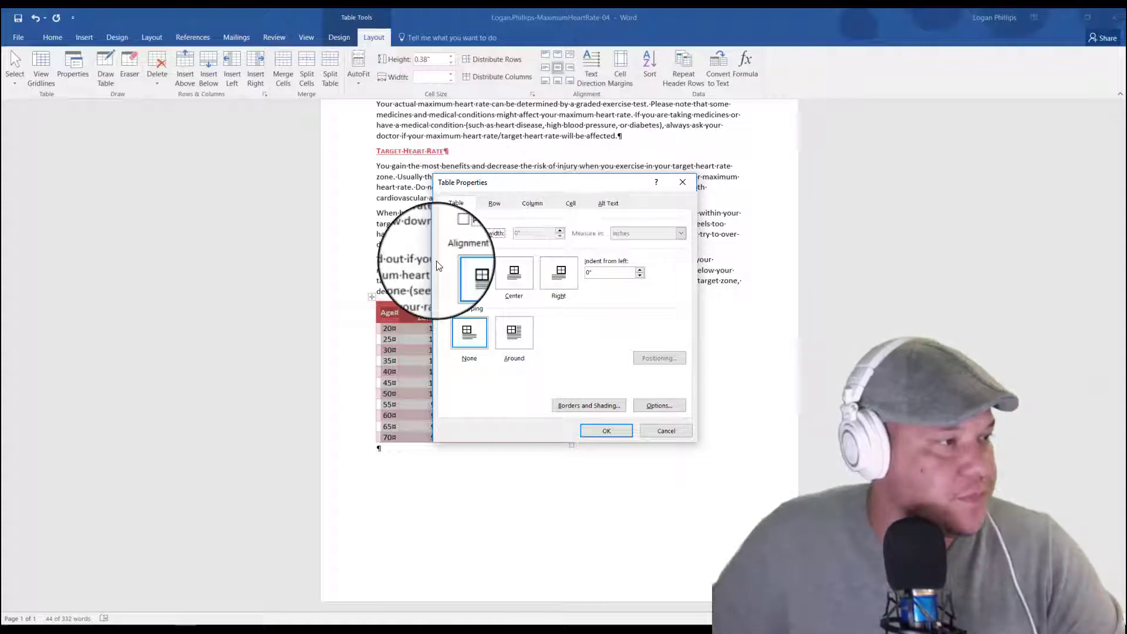
pyautogui.click(575, 205)
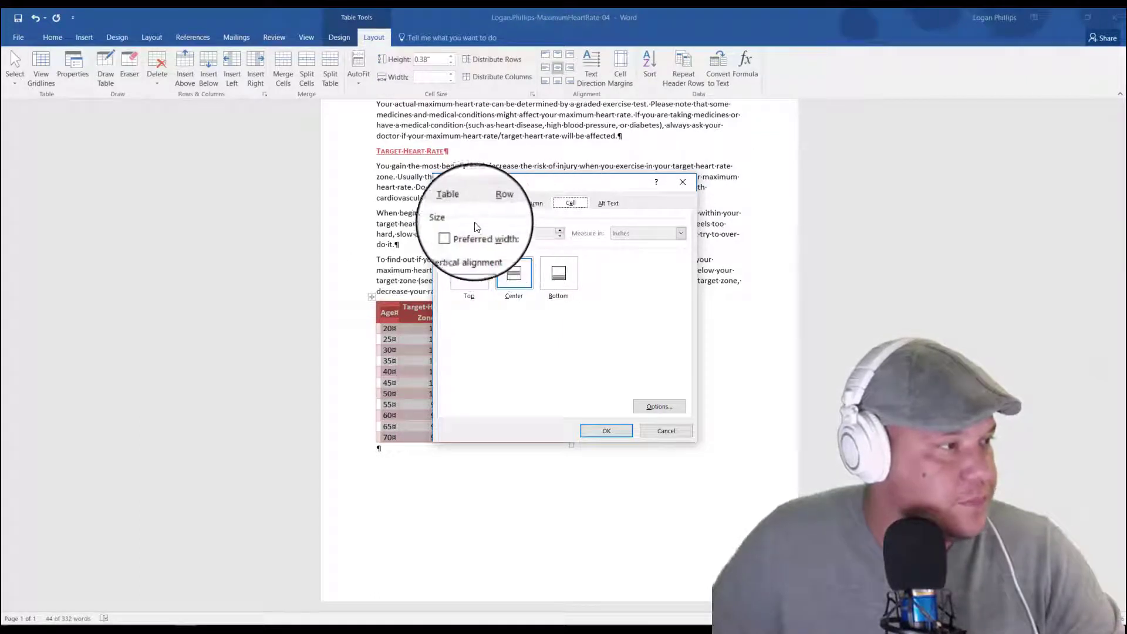
pyautogui.click(457, 202)
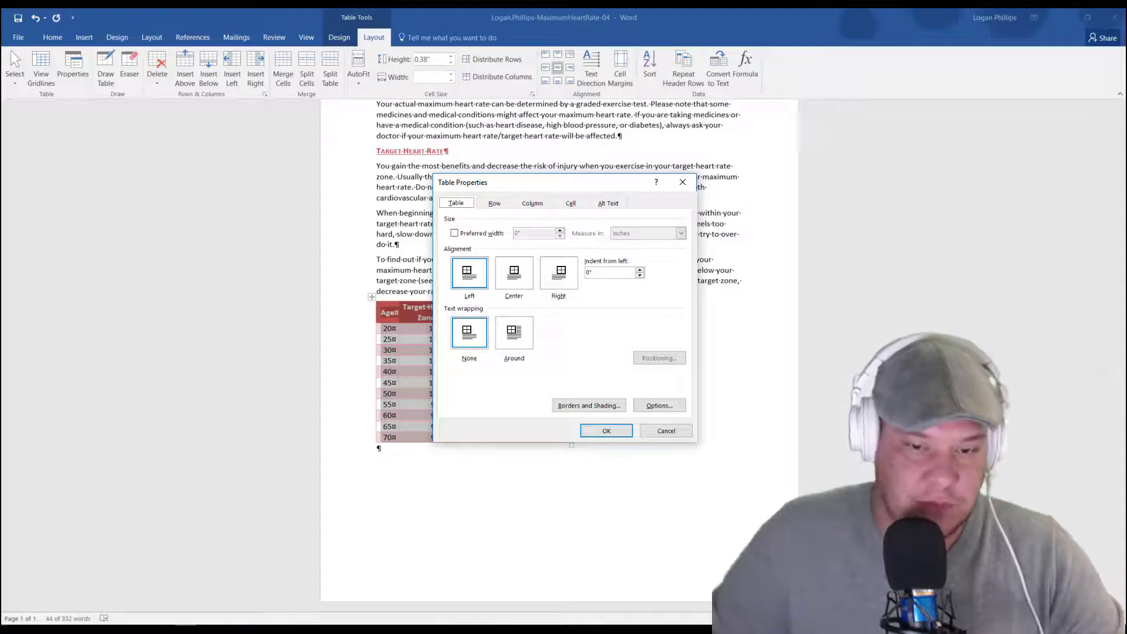
pyautogui.click(455, 208)
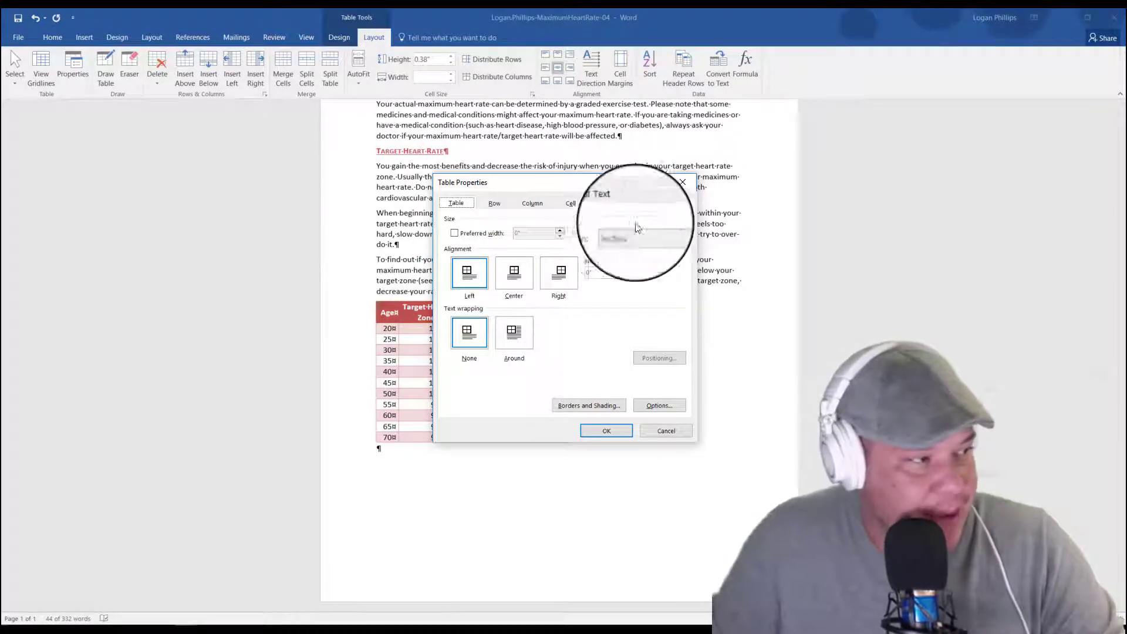
pyautogui.click(516, 275)
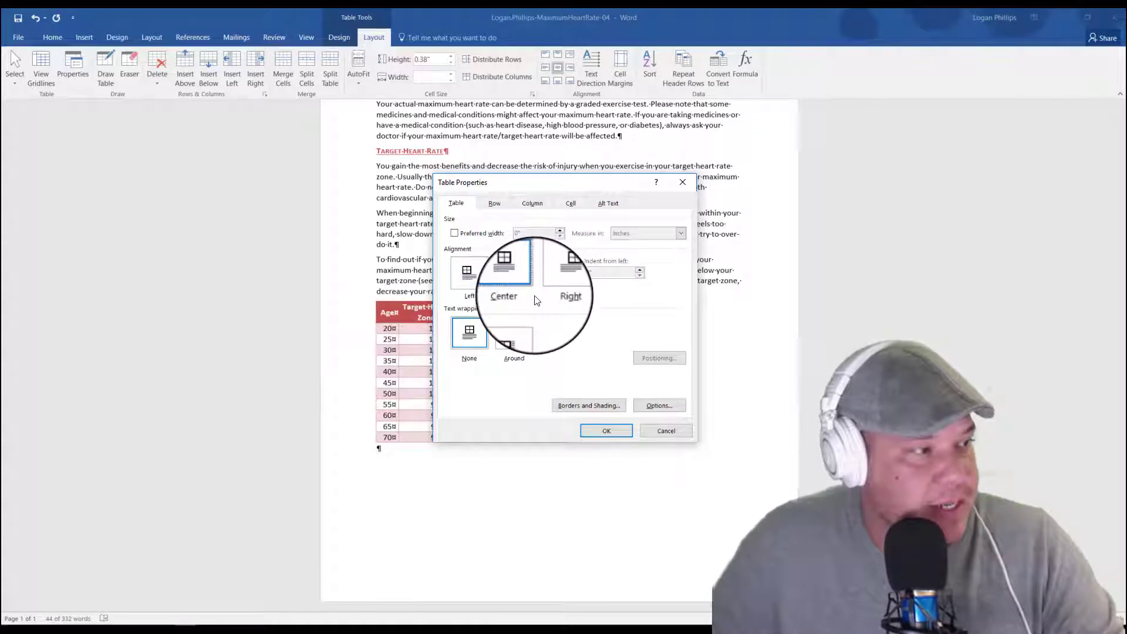
pyautogui.click(607, 431)
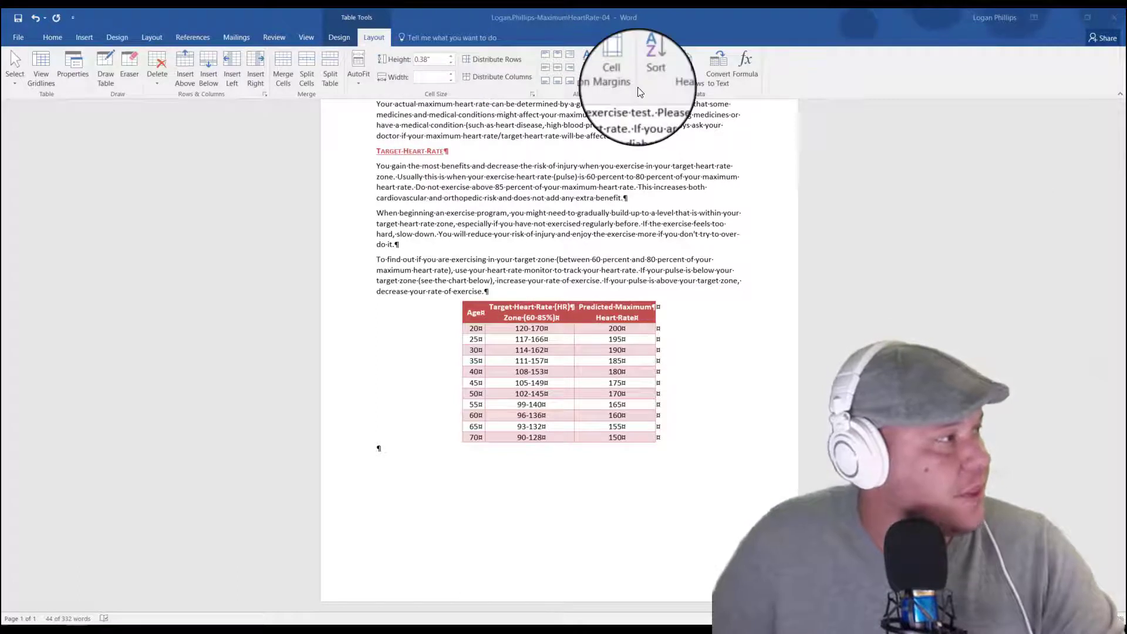
# Step: Set the heart rate table's default cell margins to .03 inches top and bottom and .1 inches left and right
pyautogui.click(343, 35)
pyautogui.click(374, 41)
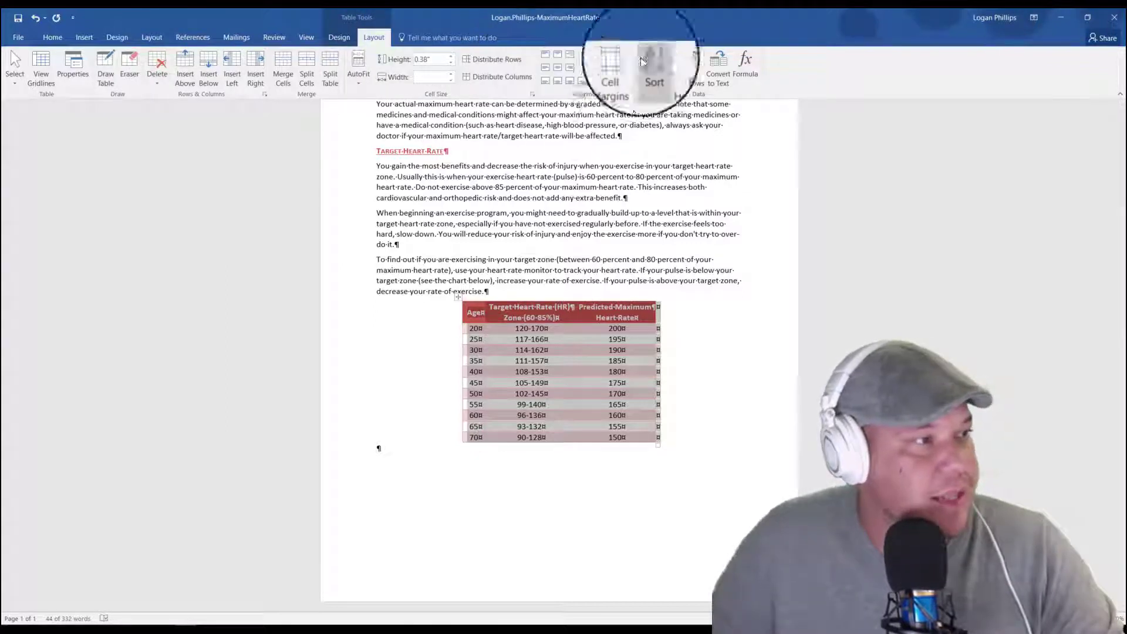
pyautogui.click(620, 76)
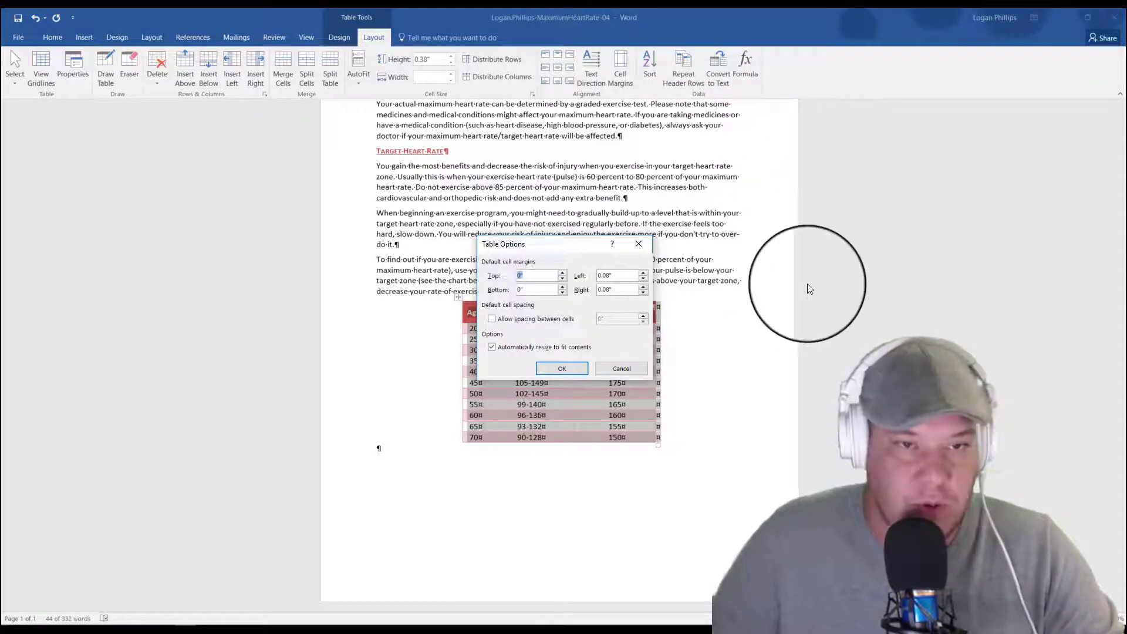
pyautogui.write('.')
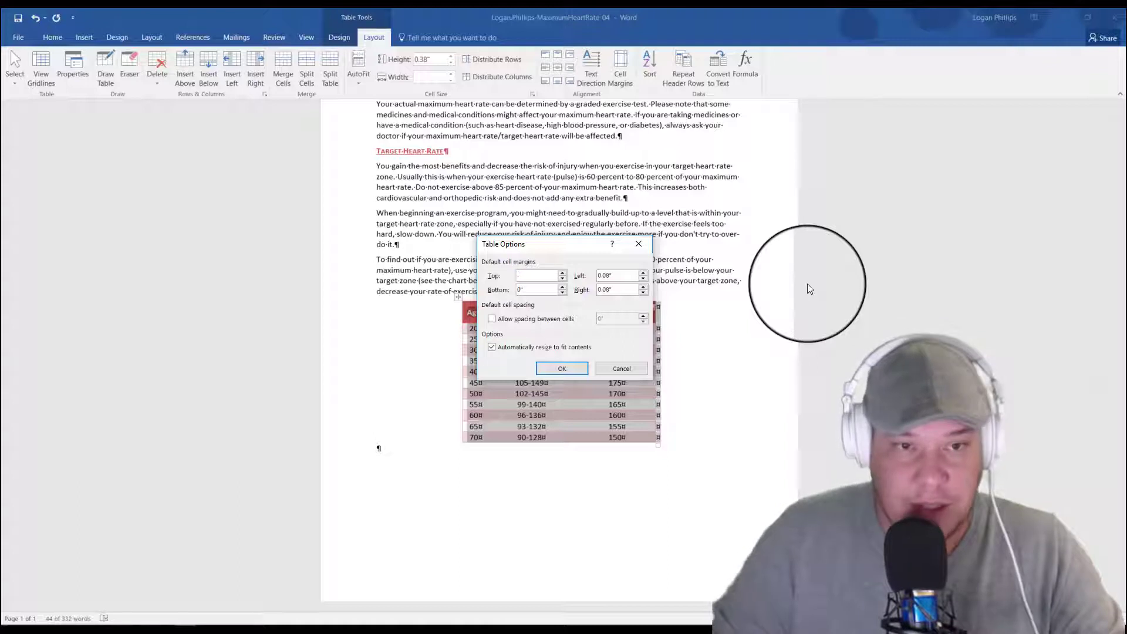
pyautogui.write('03')
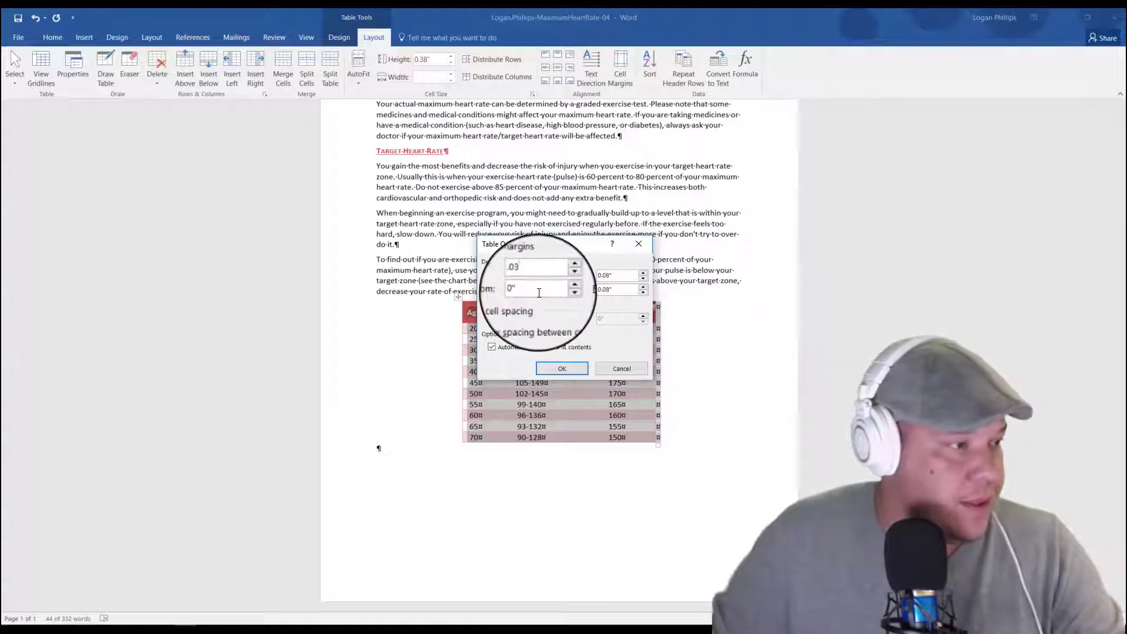
pyautogui.moveTo(538, 292); pyautogui.dragTo(488, 298)
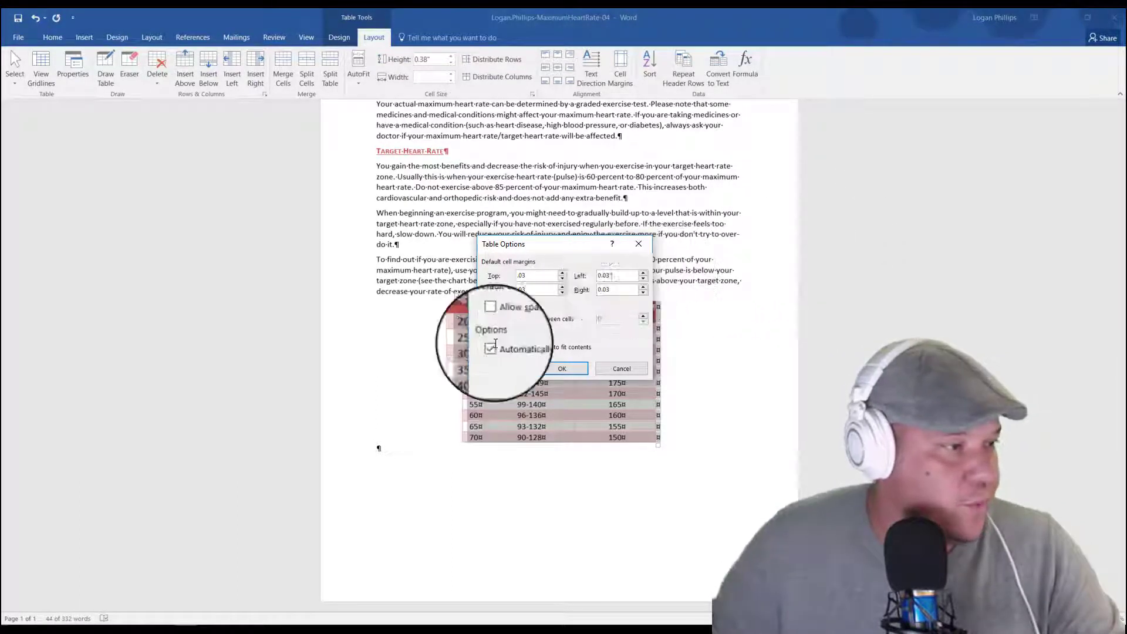
pyautogui.moveTo(614, 276); pyautogui.dragTo(575, 277)
pyautogui.write('.1')
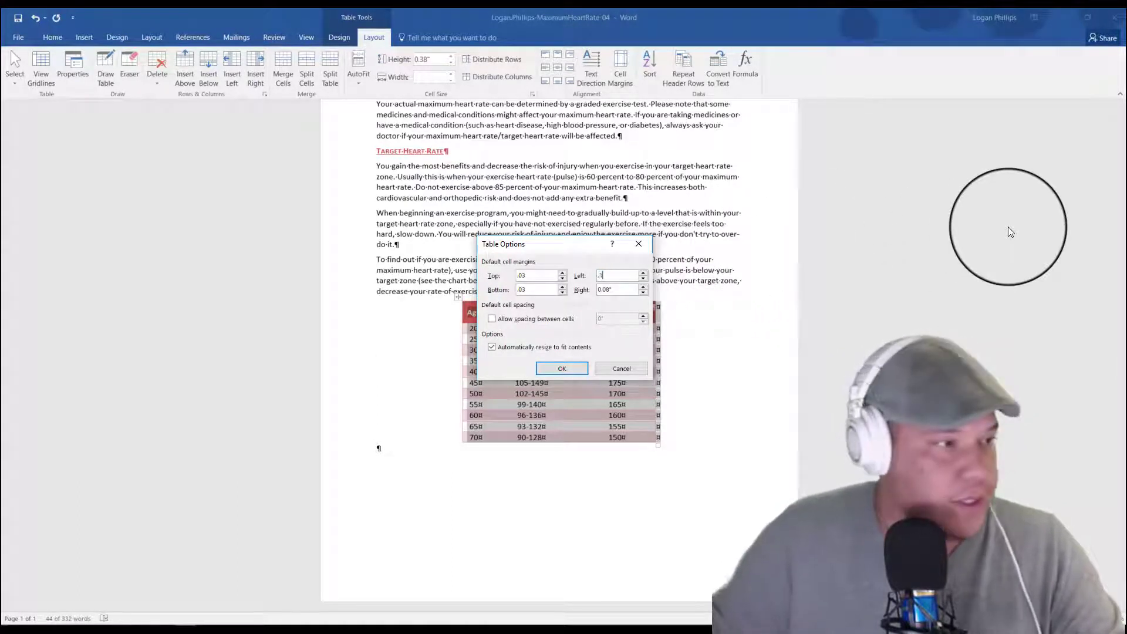
pyautogui.moveTo(614, 290); pyautogui.dragTo(578, 290)
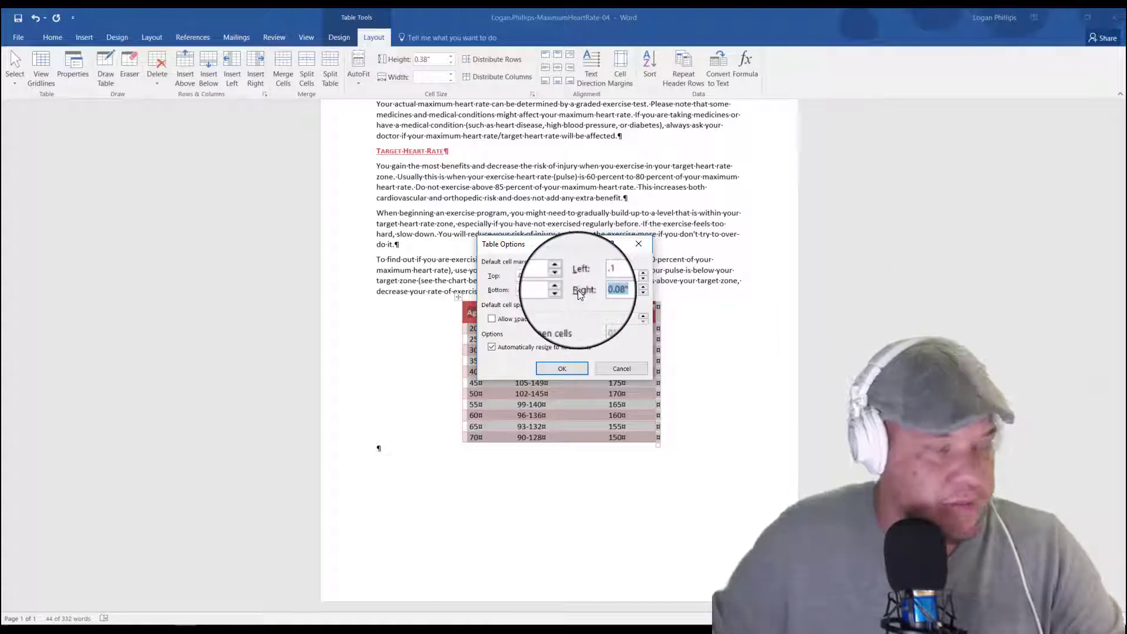
pyautogui.write('.1')
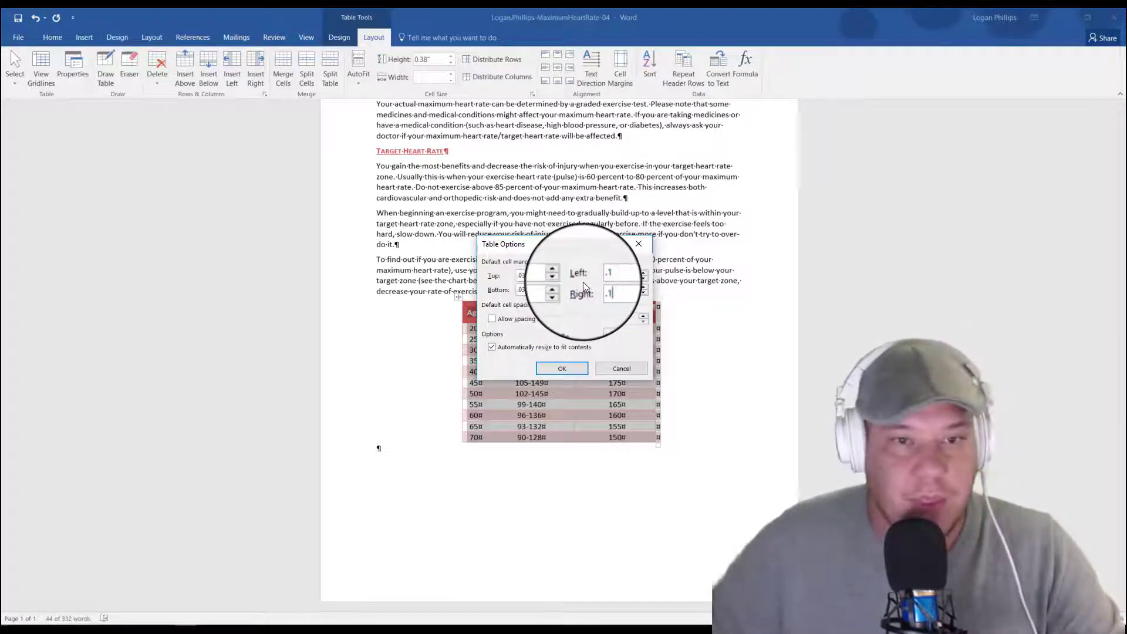
pyautogui.click(562, 370)
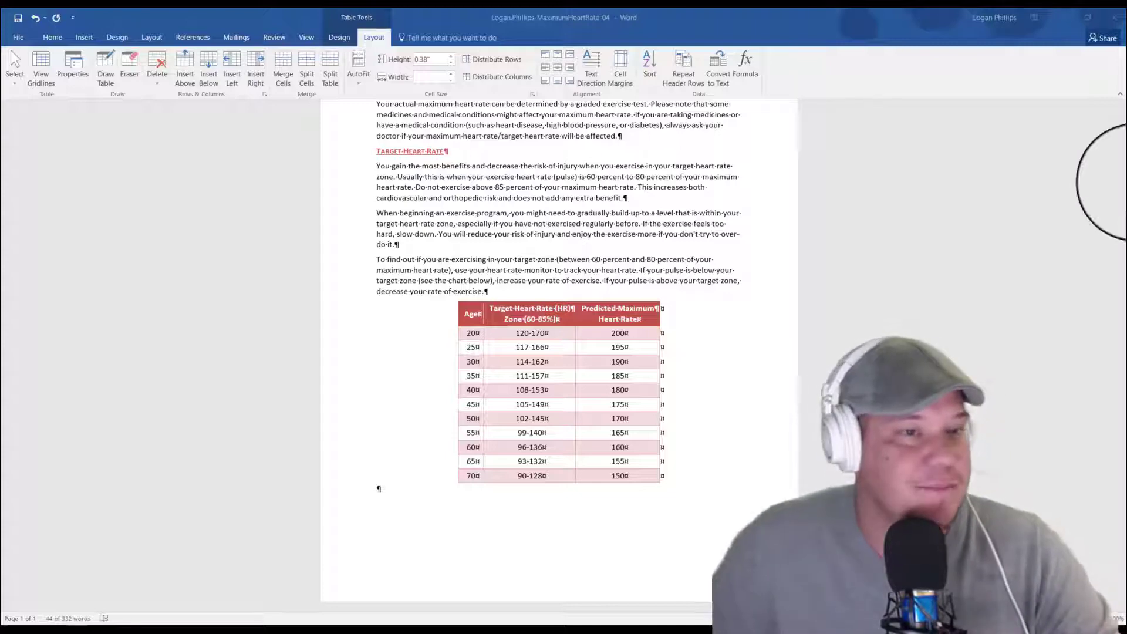
# Step: Place the insertion point at the end of the italic "(Example: a 40-year-old's predicted maximum heart rate is 180.)" line, ready to insert an object
pyautogui.click(893, 359)
pyautogui.scroll(3, 892, 358)
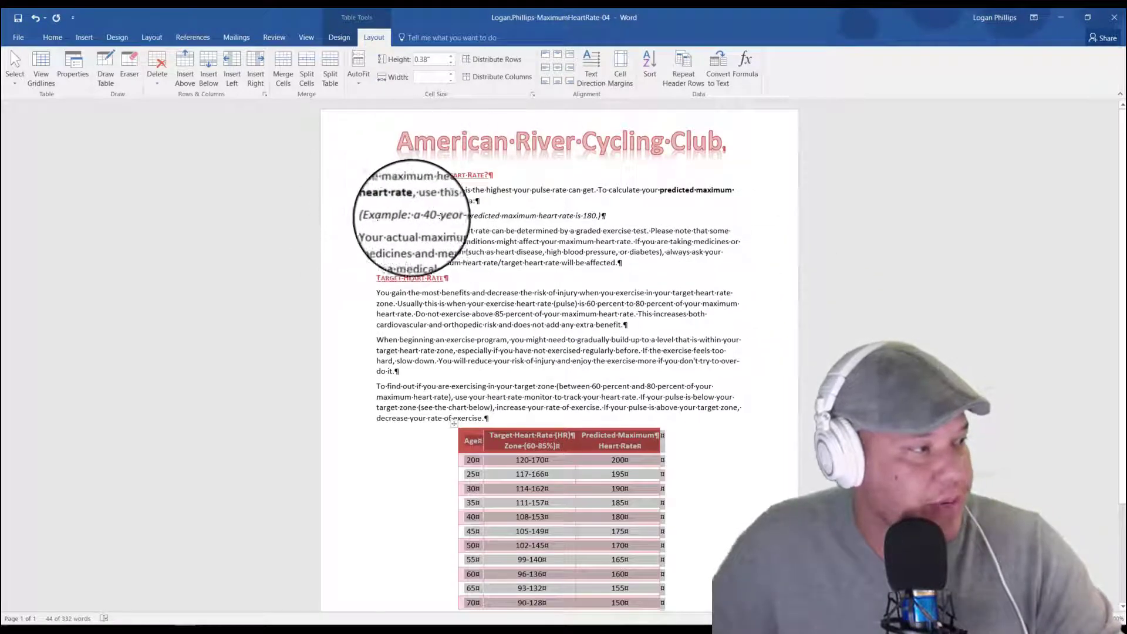
pyautogui.click(628, 213)
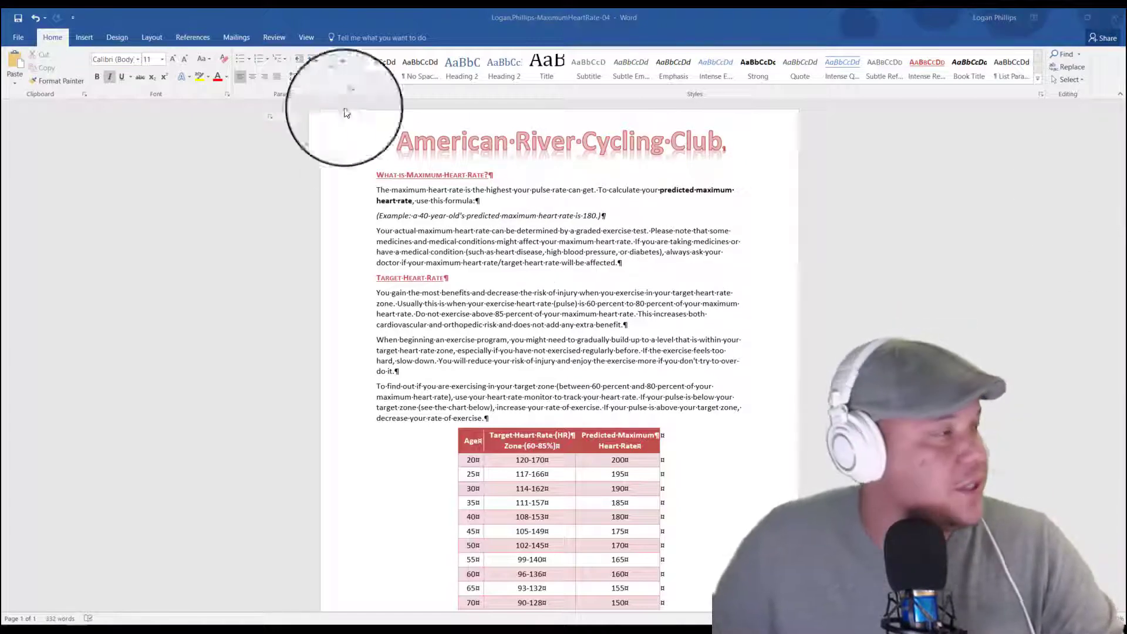
pyautogui.click(84, 36)
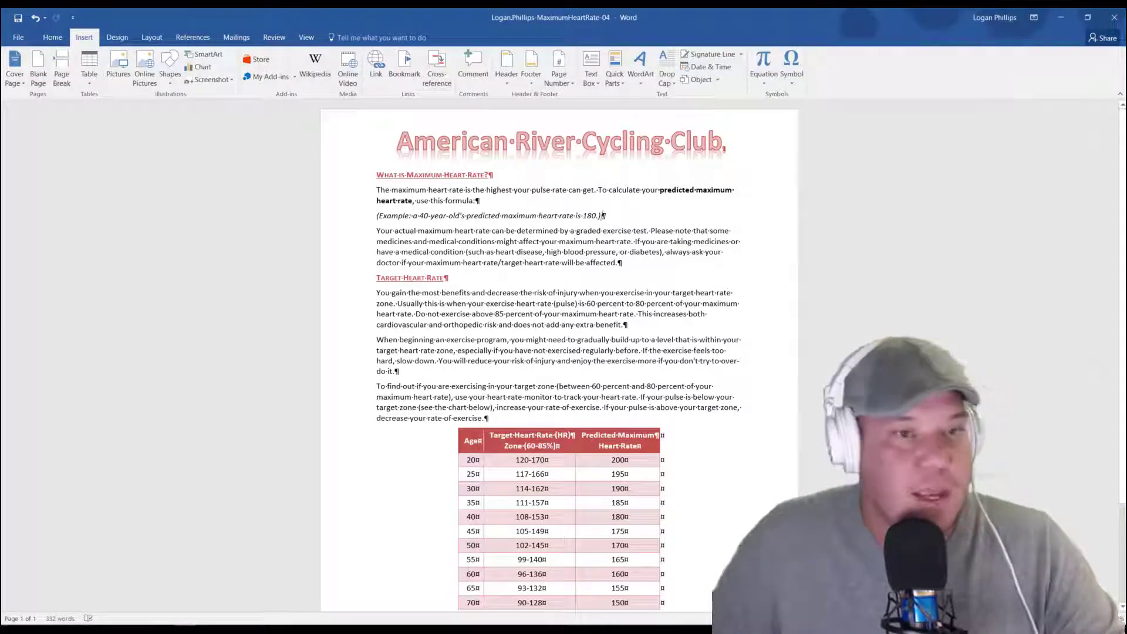
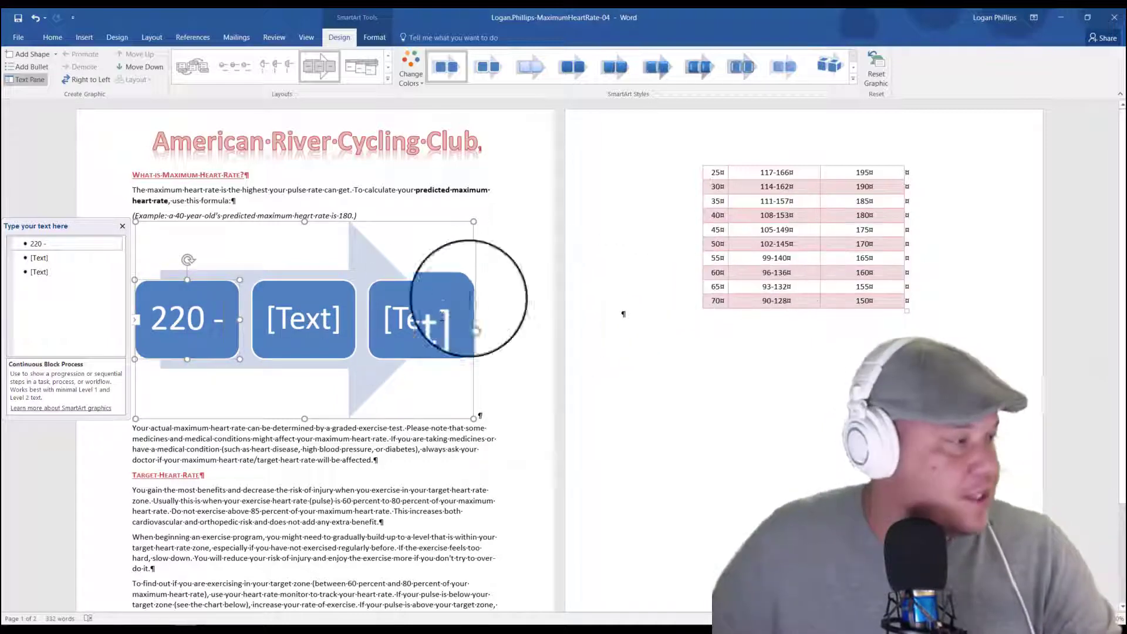
# Step: Fill the SmartArt's second shape with "Your Age =" and its third shape with "Predicted maximum Heart Rate"
pyautogui.press('Down')
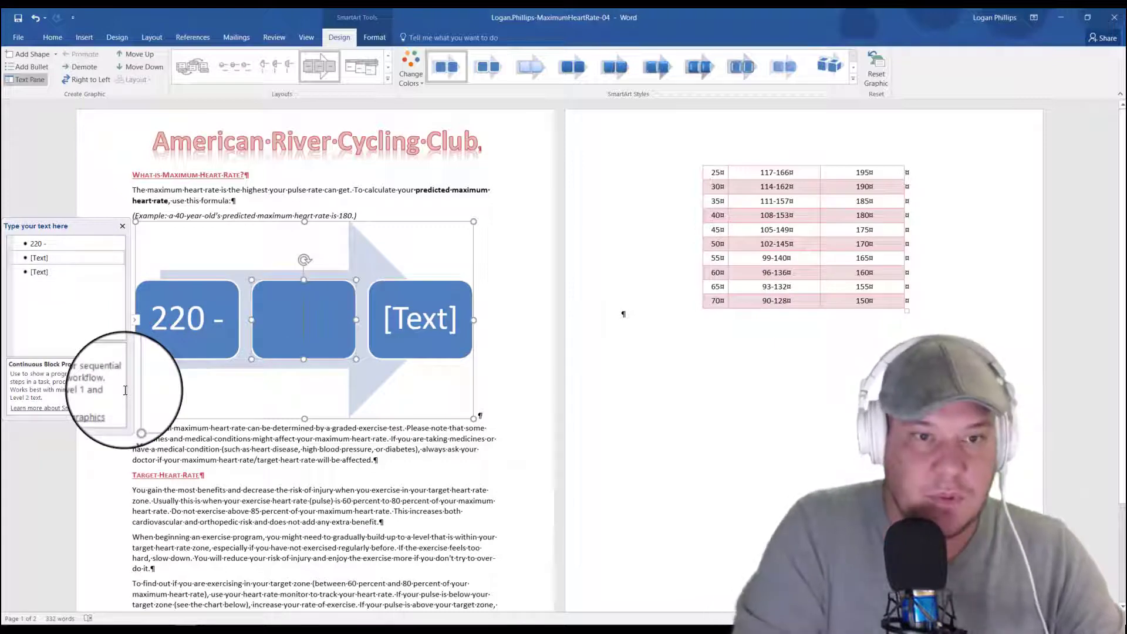
pyautogui.write('Your Age =')
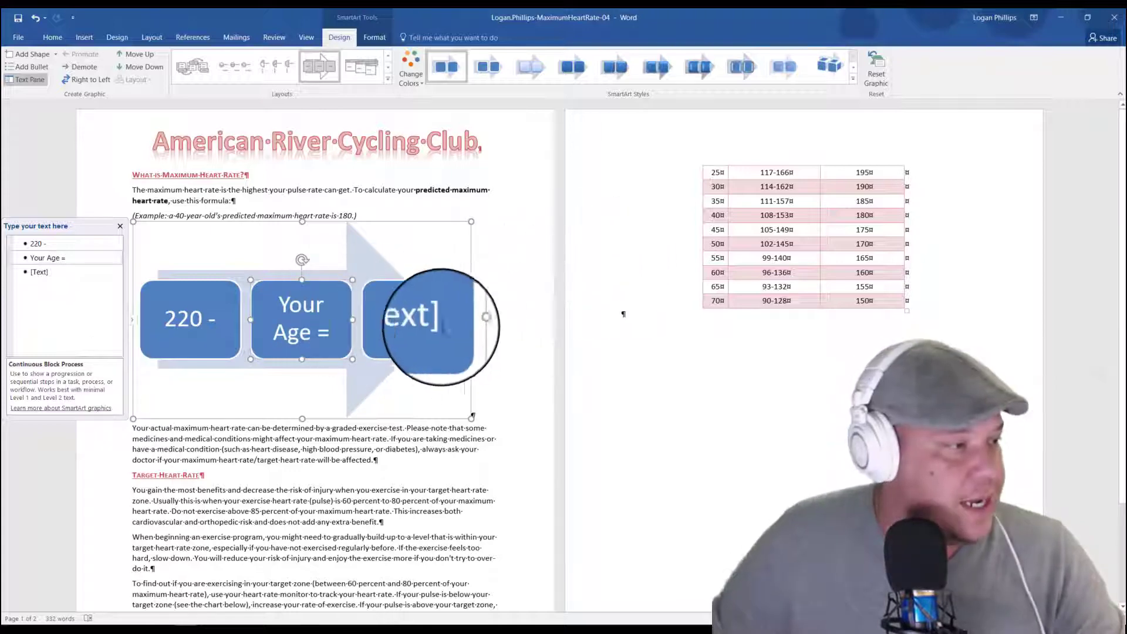
pyautogui.click(452, 311)
pyautogui.write('P')
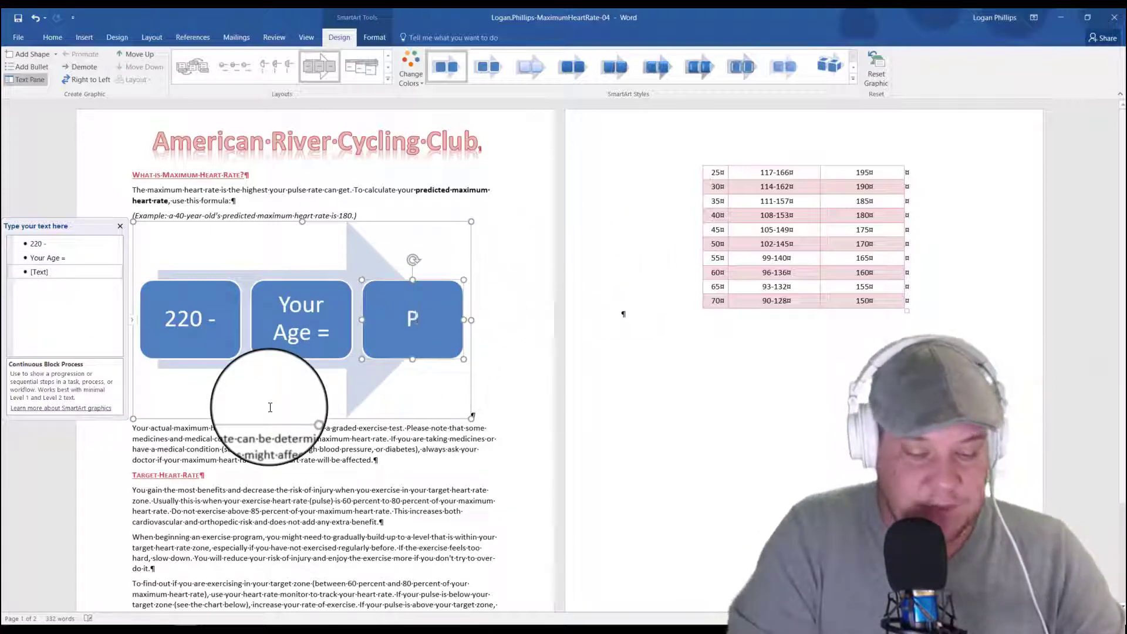
pyautogui.write('redicted max')
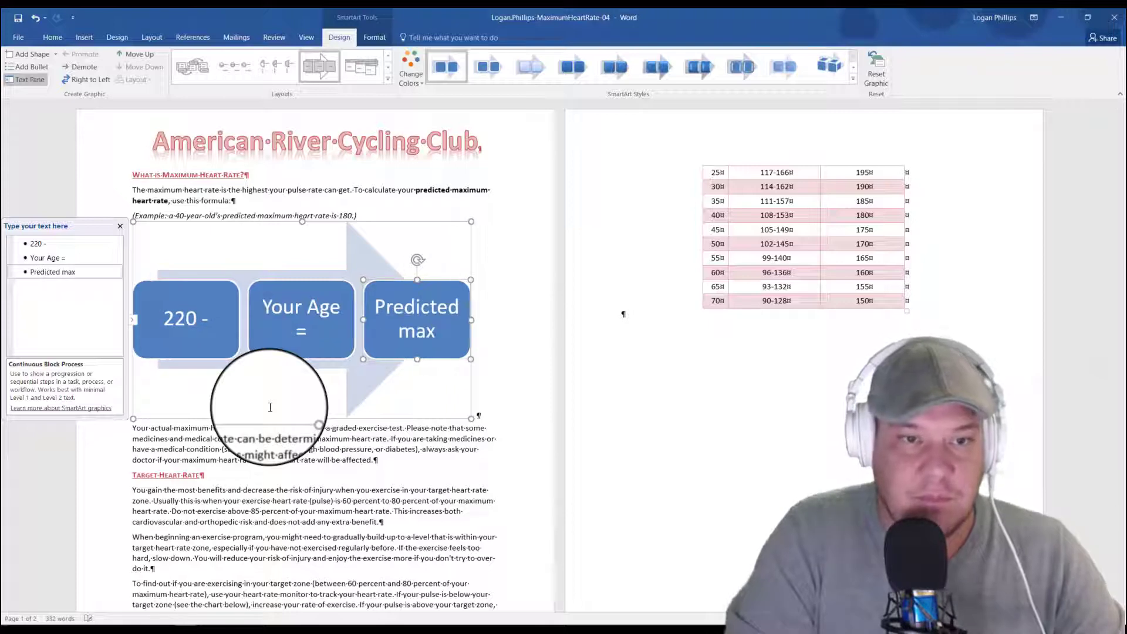
pyautogui.write('imum Heart Rate')
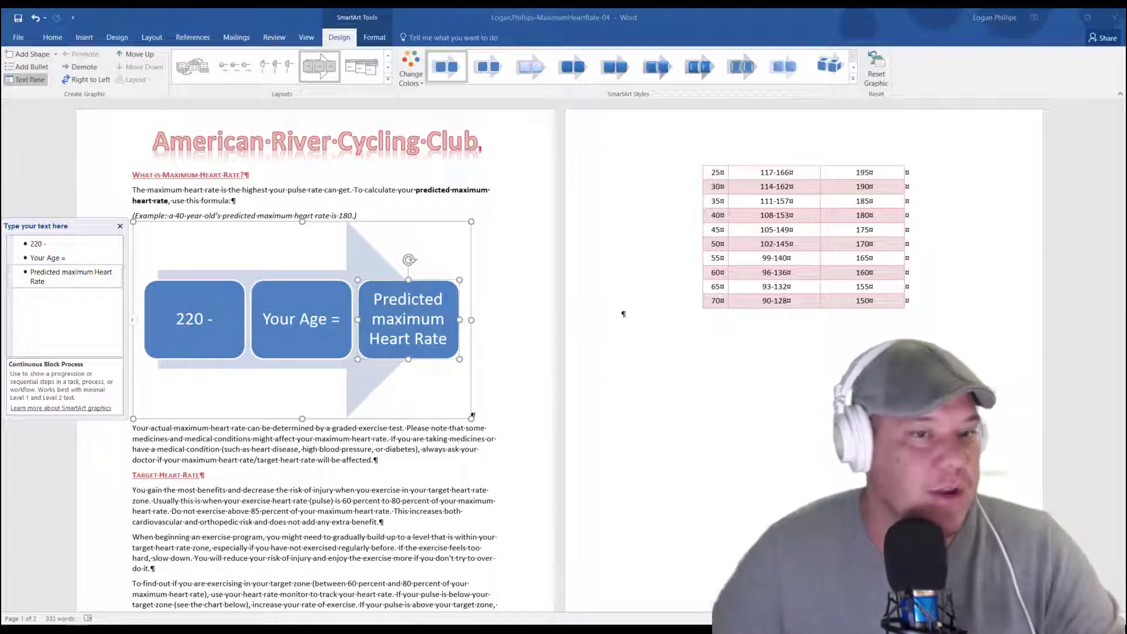
# Step: Resize the whole SmartArt graphic to 1.5" high and 2.6" wide
pyautogui.click(586, 335)
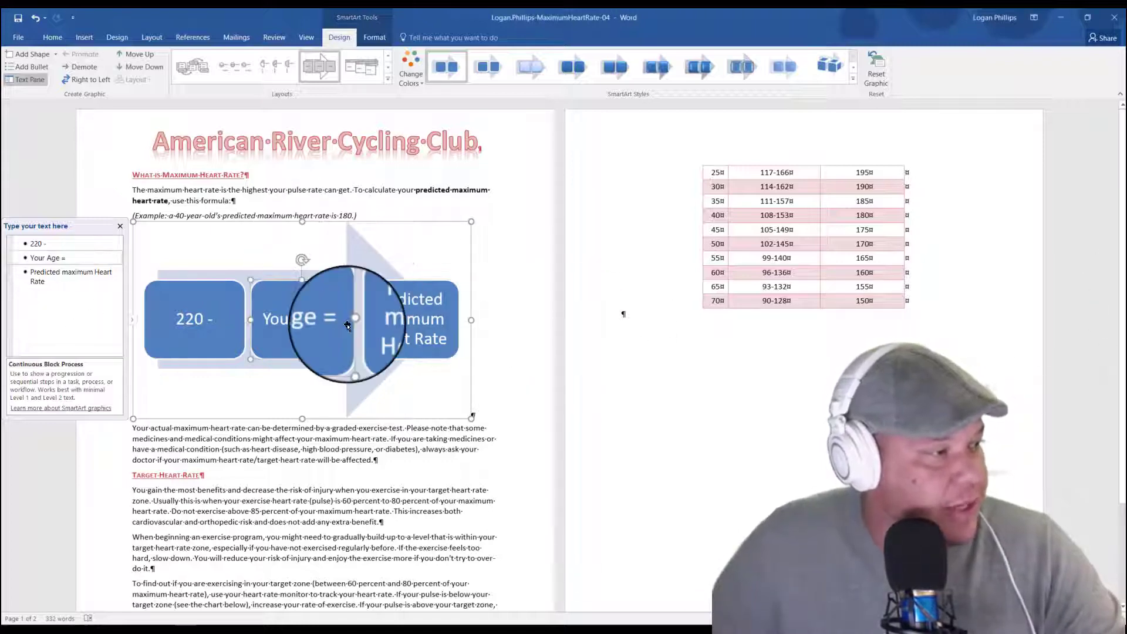
pyautogui.click(288, 320)
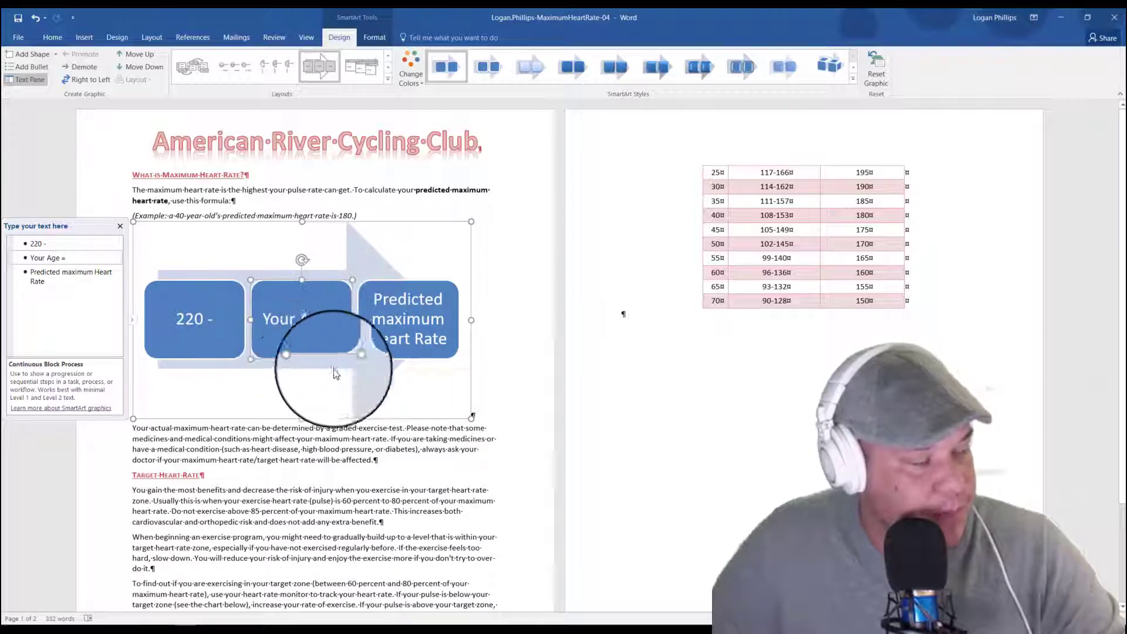
pyautogui.click(290, 271)
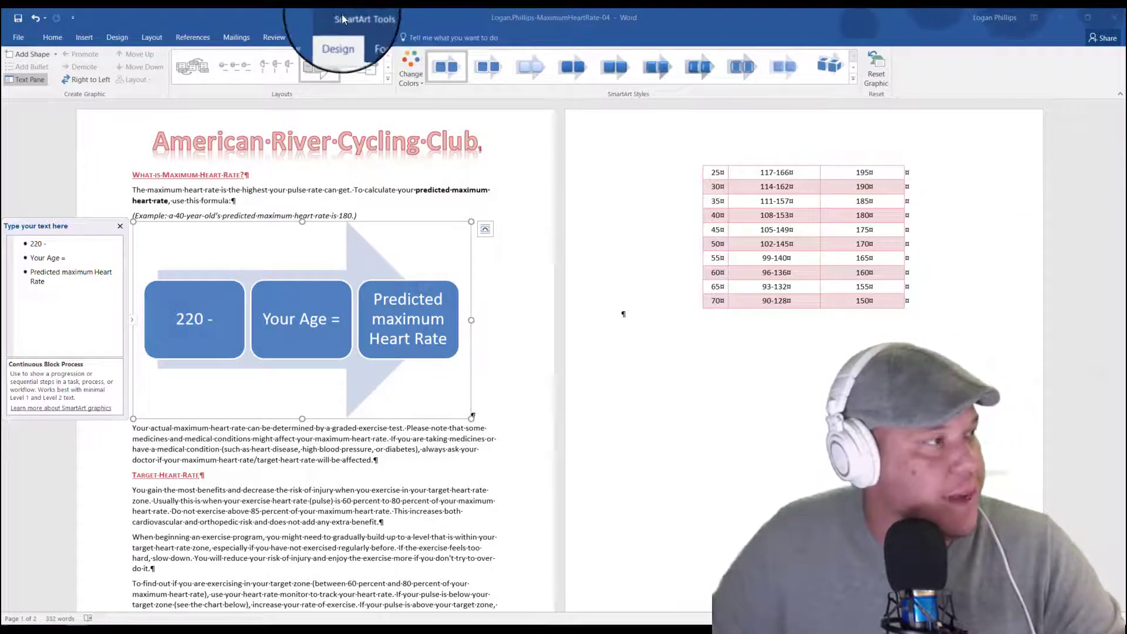
pyautogui.click(379, 37)
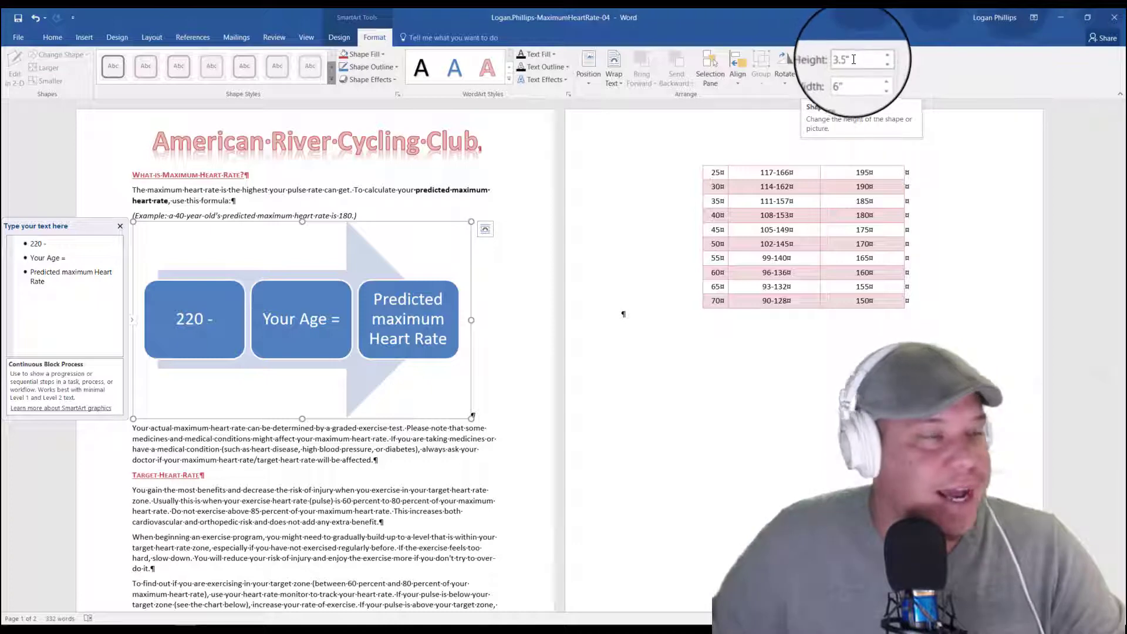
pyautogui.moveTo(858, 63); pyautogui.dragTo(823, 62)
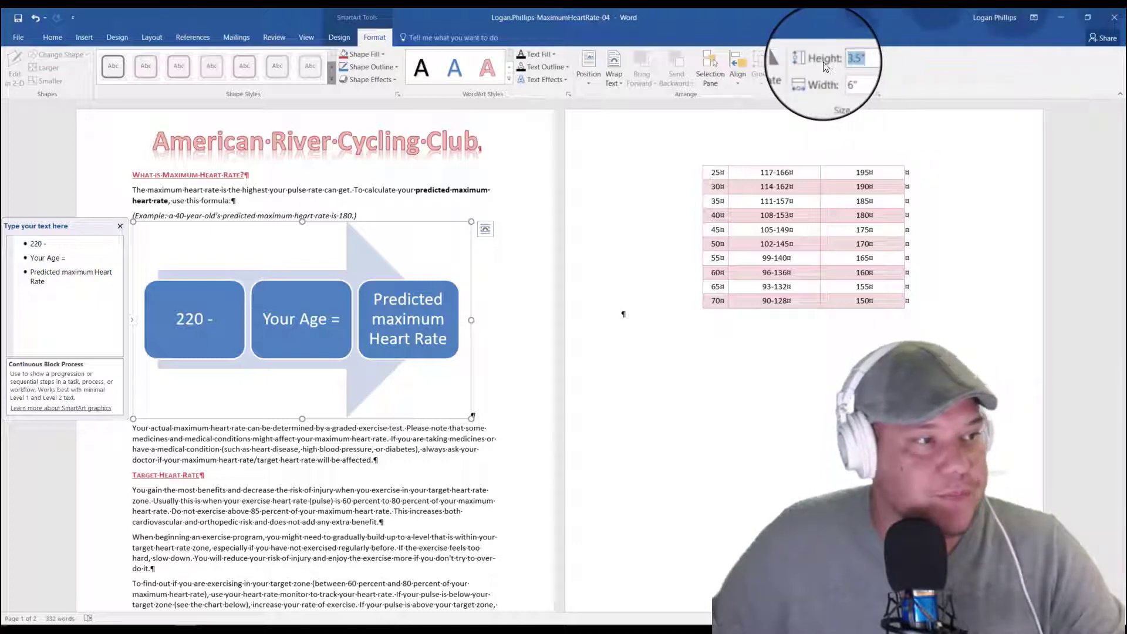
pyautogui.write('1.5')
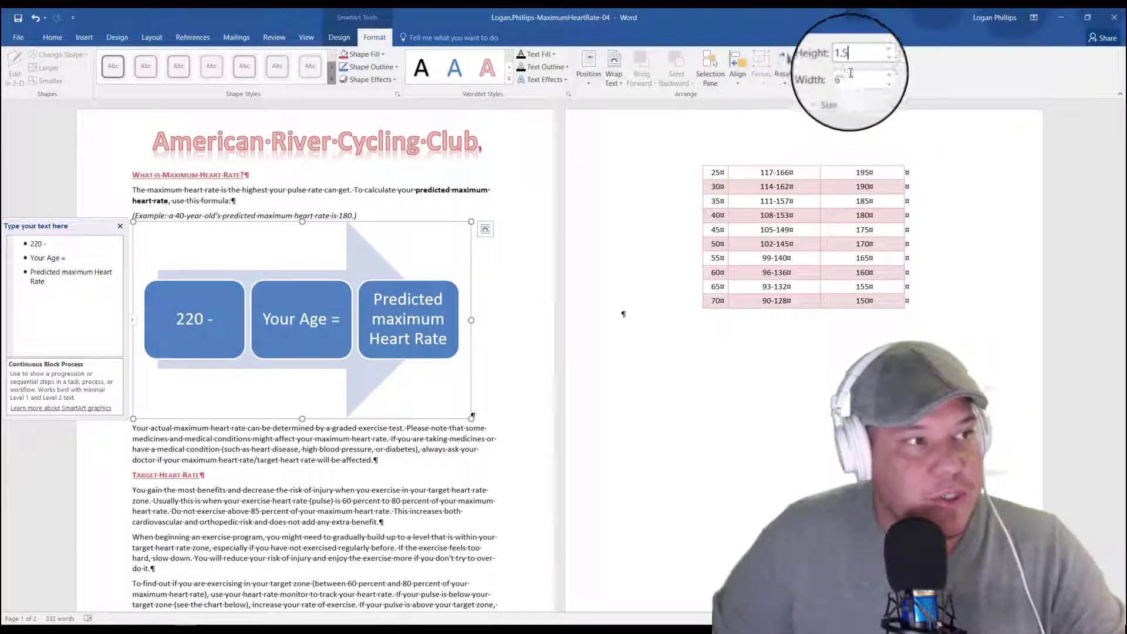
pyautogui.press('Tab')
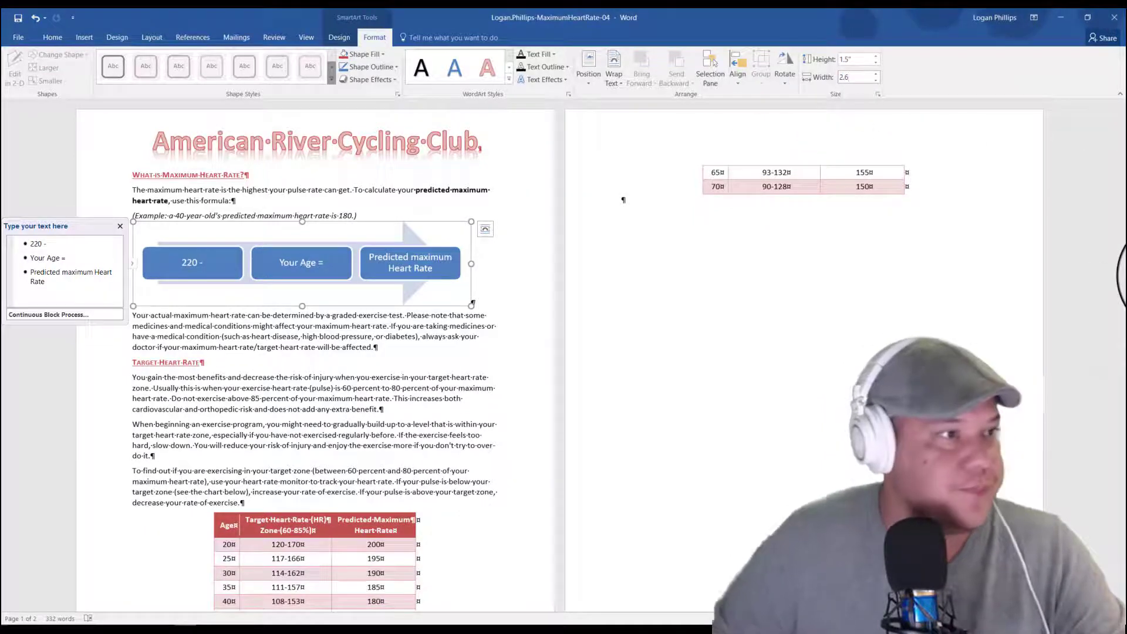
pyautogui.press('Return')
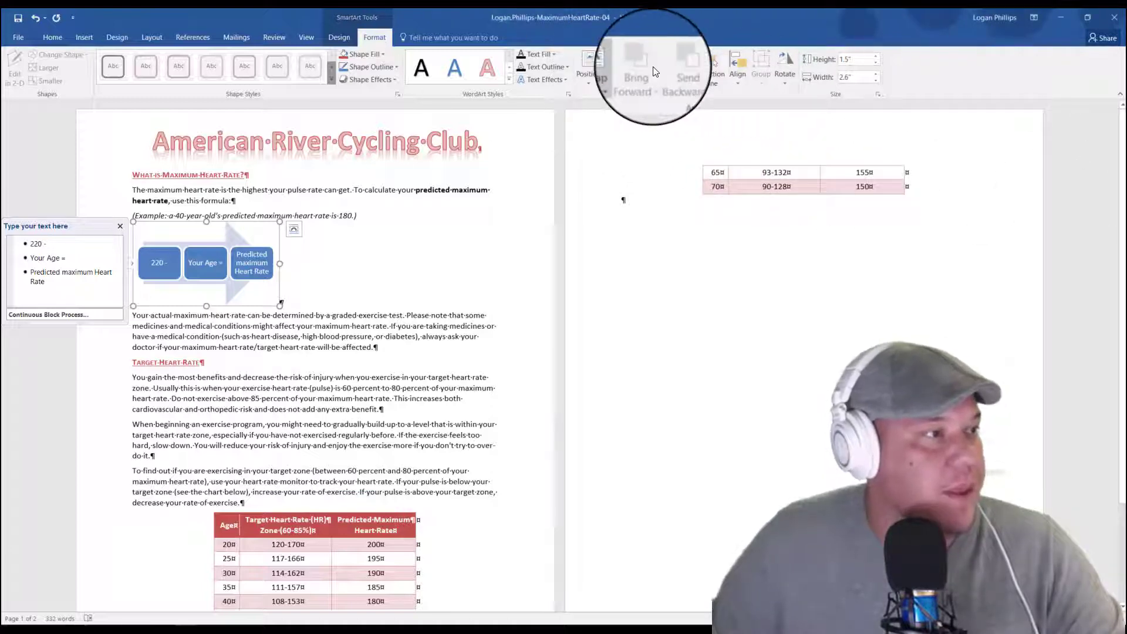
# Step: Set the SmartArt graphic's text wrapping to Square
pyautogui.click(614, 73)
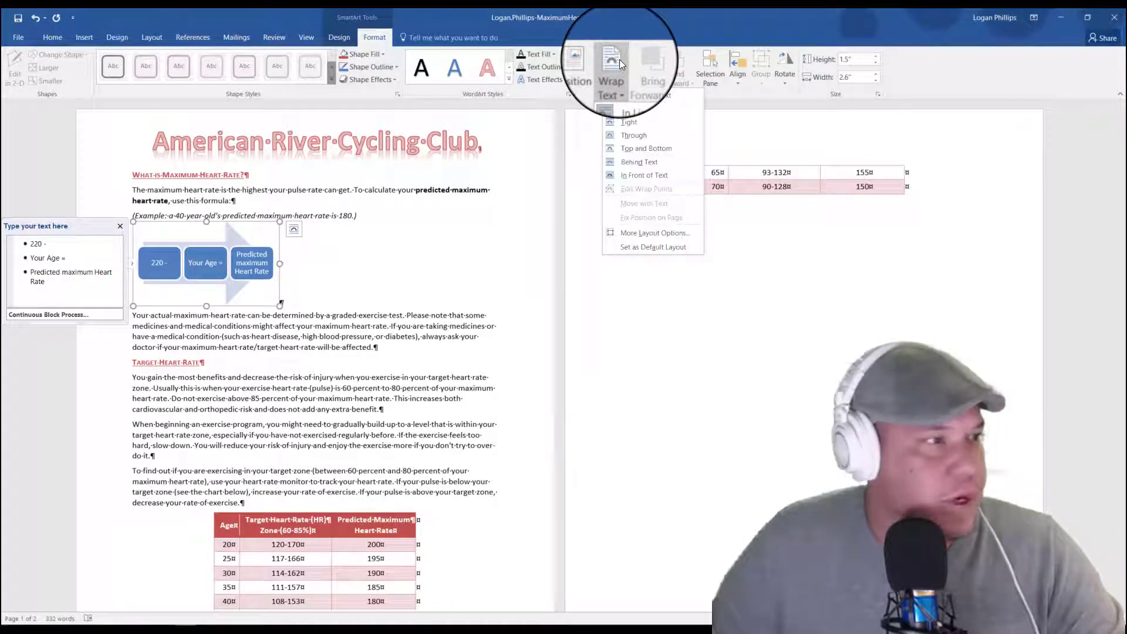
pyautogui.click(628, 108)
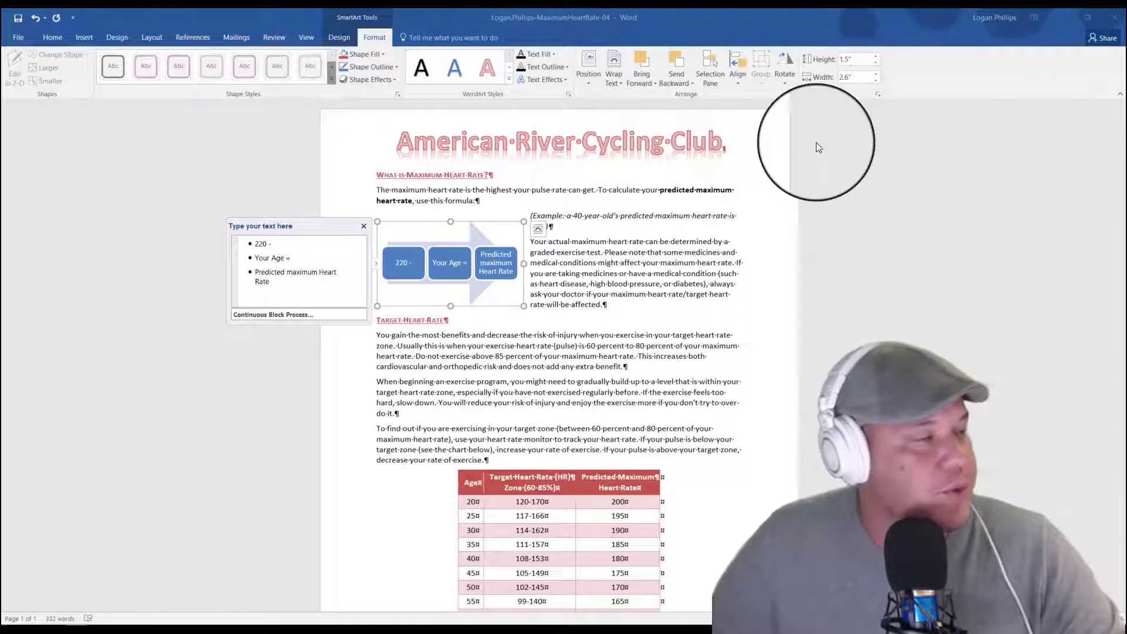
pyautogui.click(191, 48)
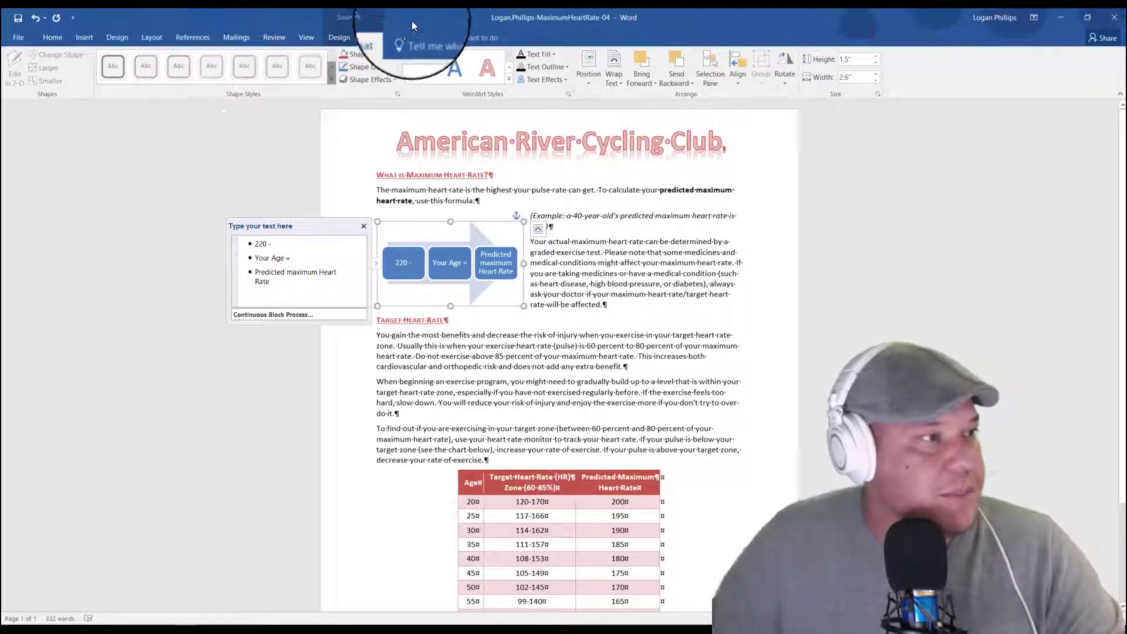
# Step: Position the SmartArt graphic absolutely, 4.5" to the right of the Margin horizontally and .4" below the Margin vertically
pyautogui.click(589, 67)
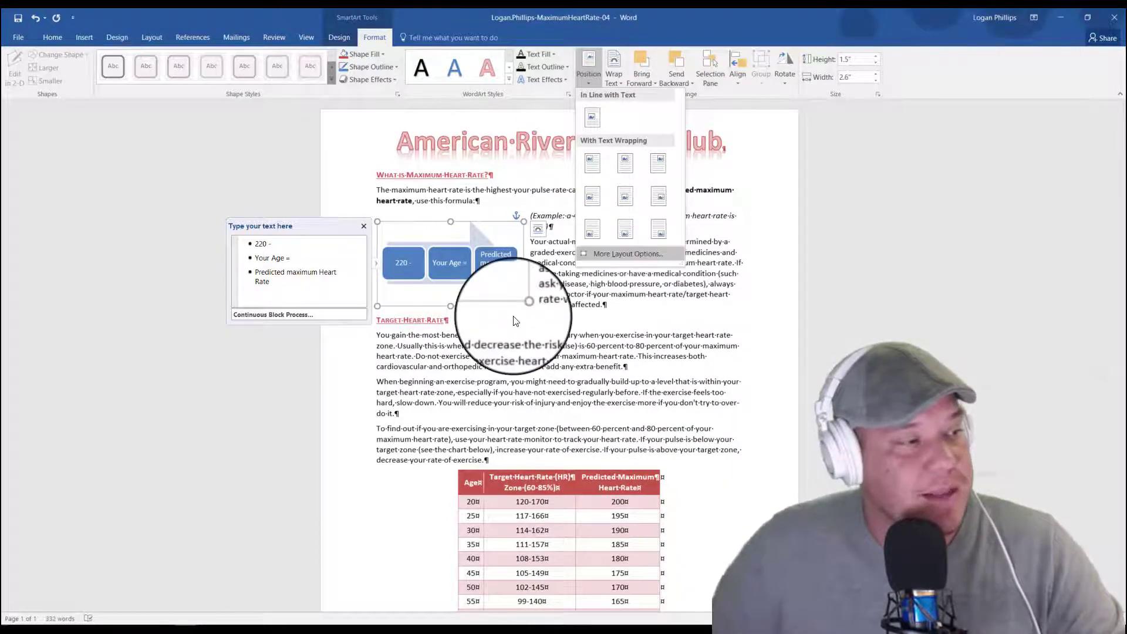
pyautogui.click(635, 256)
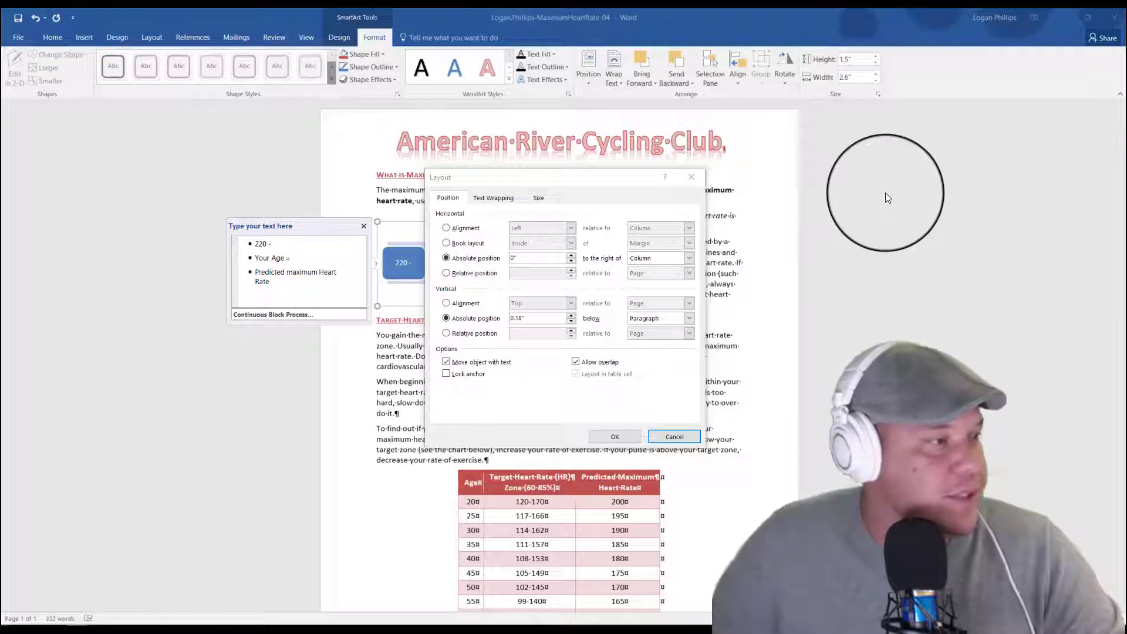
pyautogui.click(485, 264)
pyautogui.moveTo(539, 259); pyautogui.dragTo(382, 318)
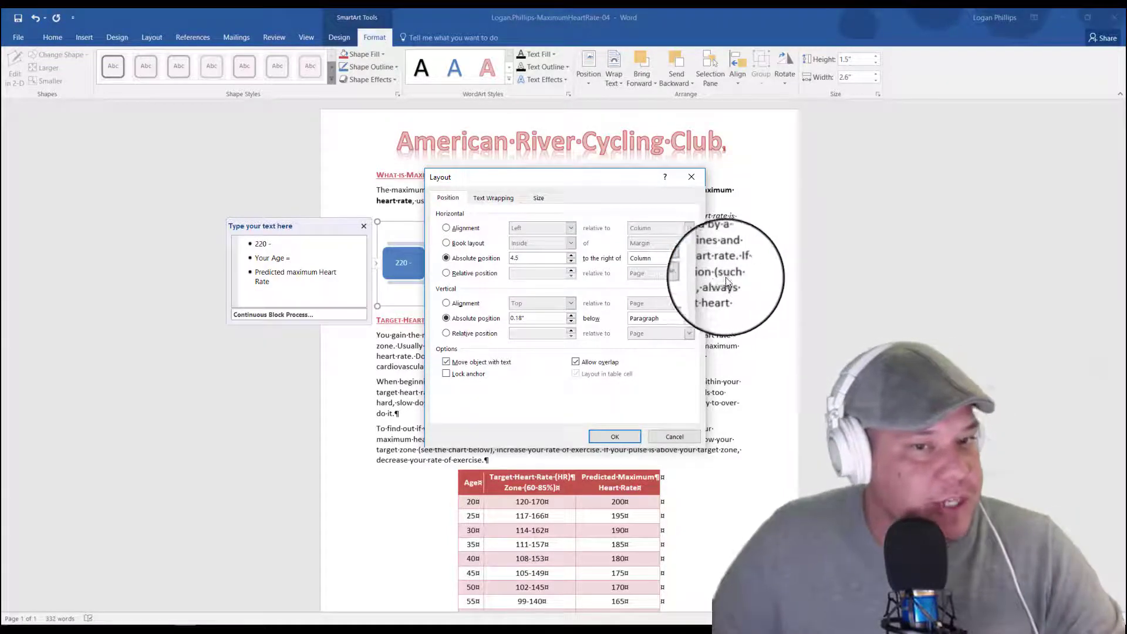
pyautogui.click(480, 320)
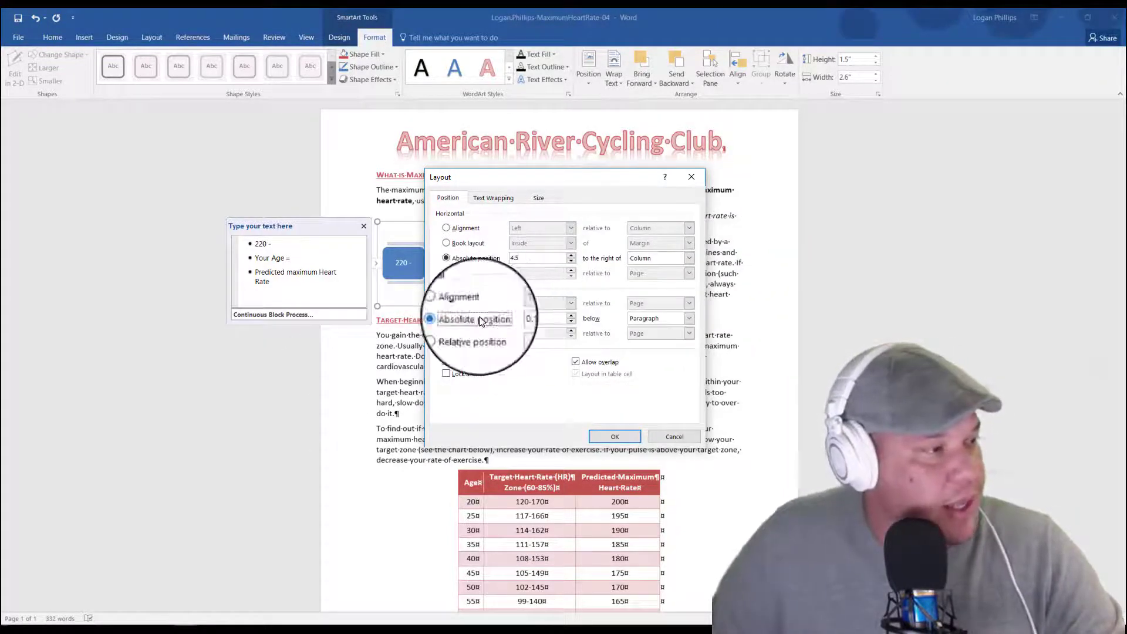
pyautogui.moveTo(551, 318); pyautogui.dragTo(511, 320)
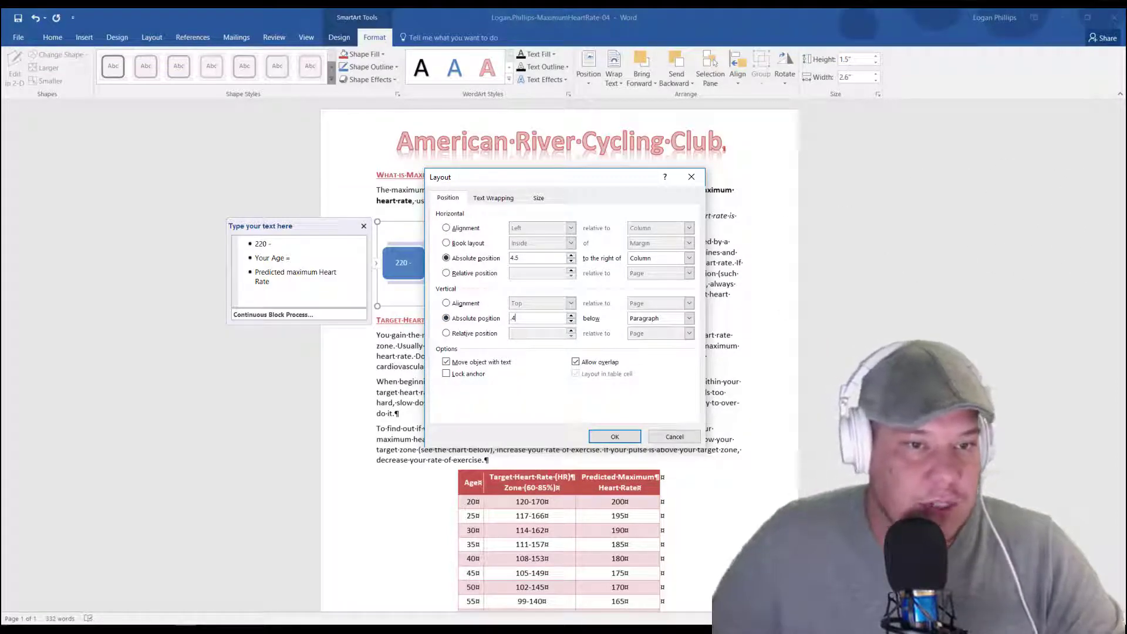
pyautogui.click(688, 318)
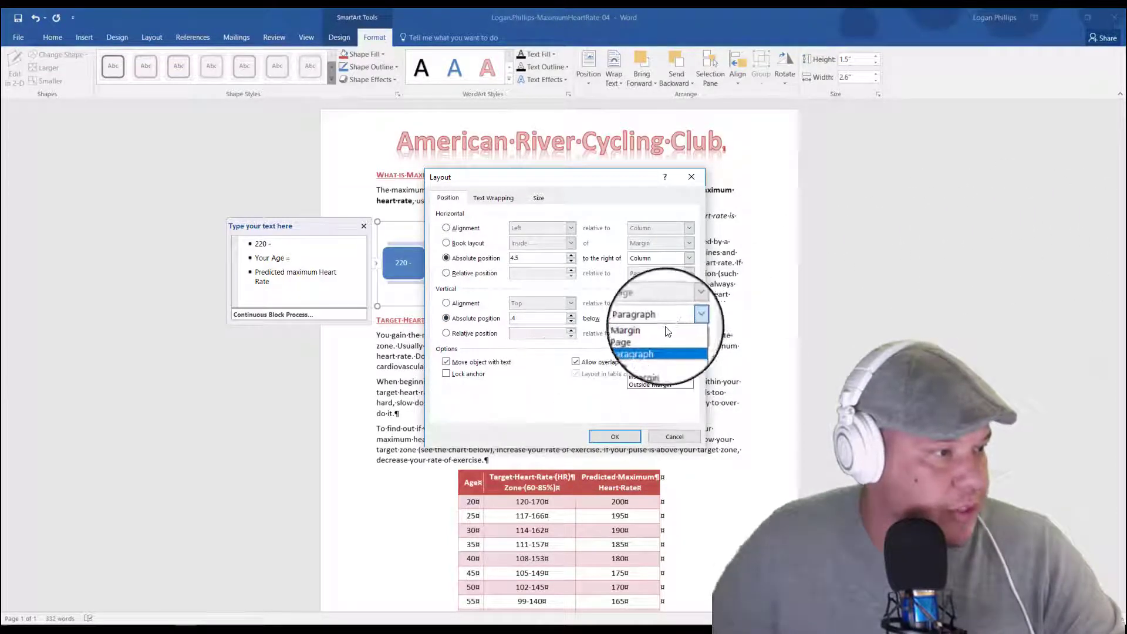
pyautogui.click(645, 336)
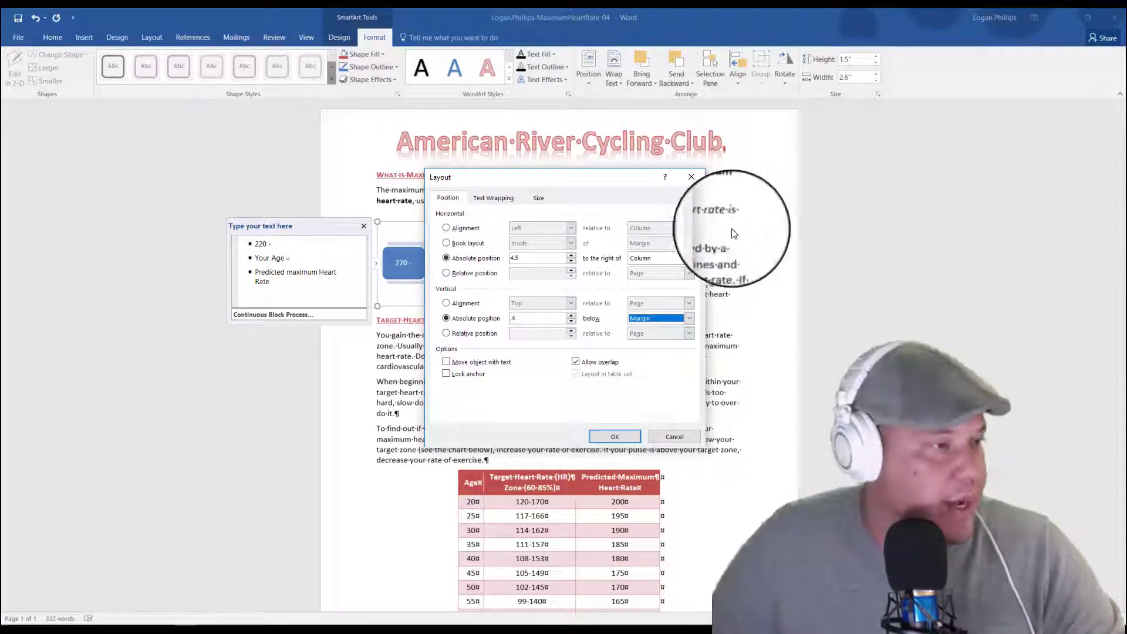
pyautogui.click(639, 265)
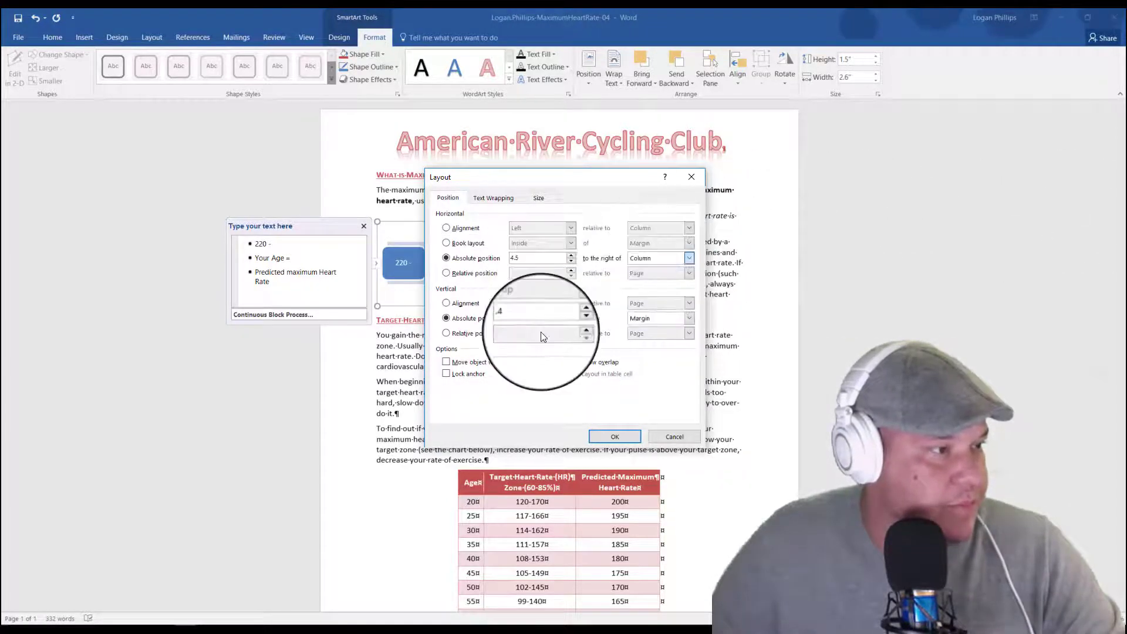
pyautogui.click(654, 266)
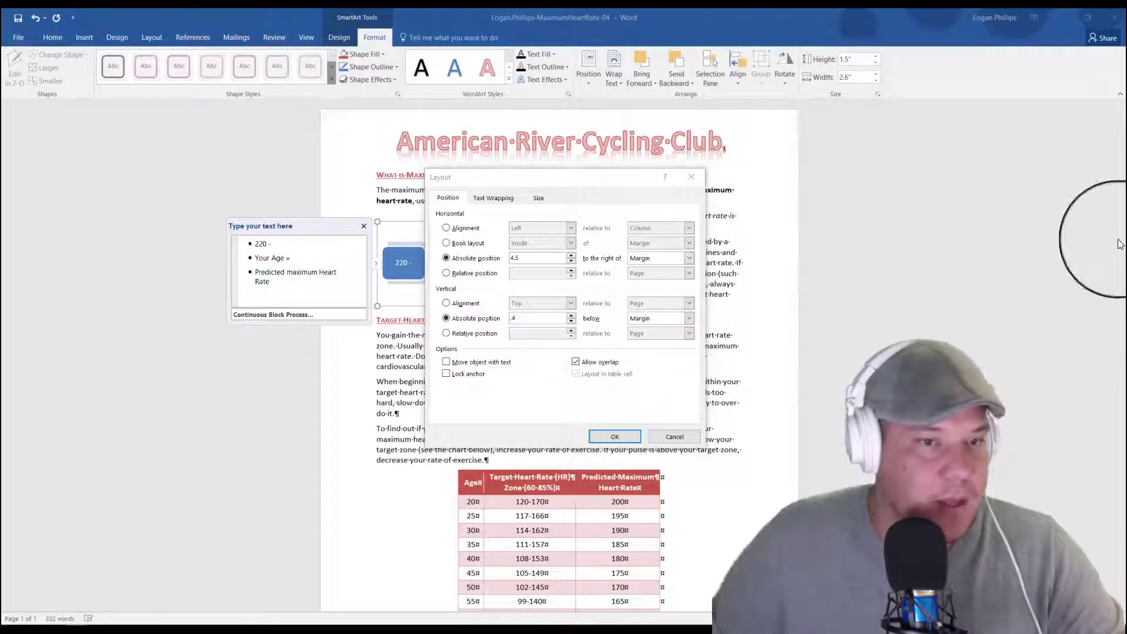
pyautogui.click(627, 436)
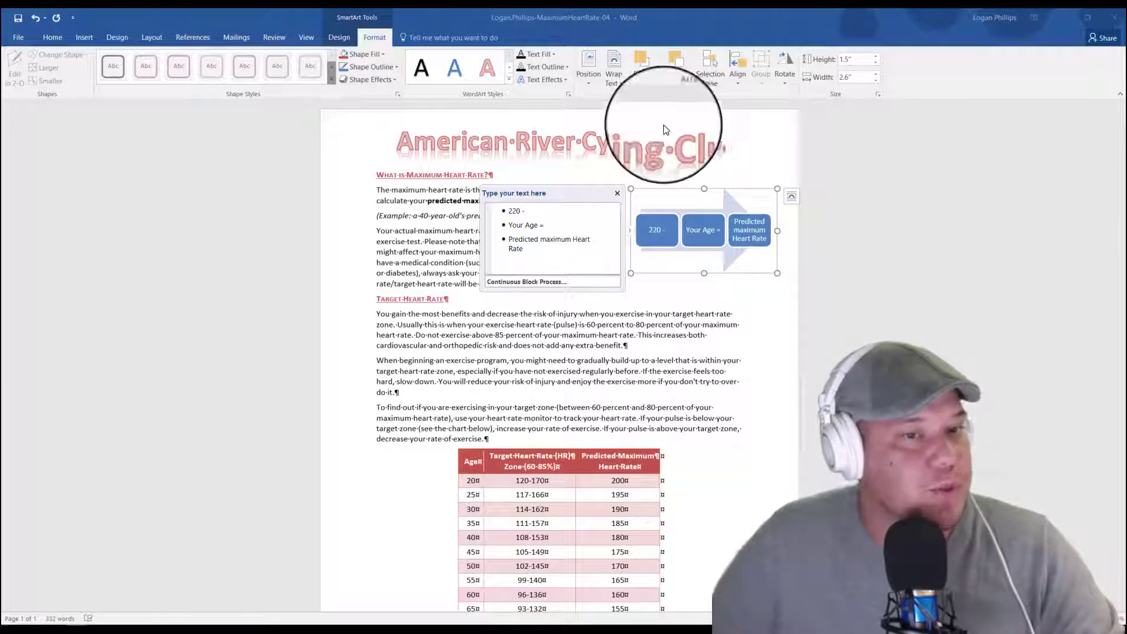
# Step: Apply the fifth "Best Match for Document" SmartArt style to the graphic
pyautogui.click(344, 41)
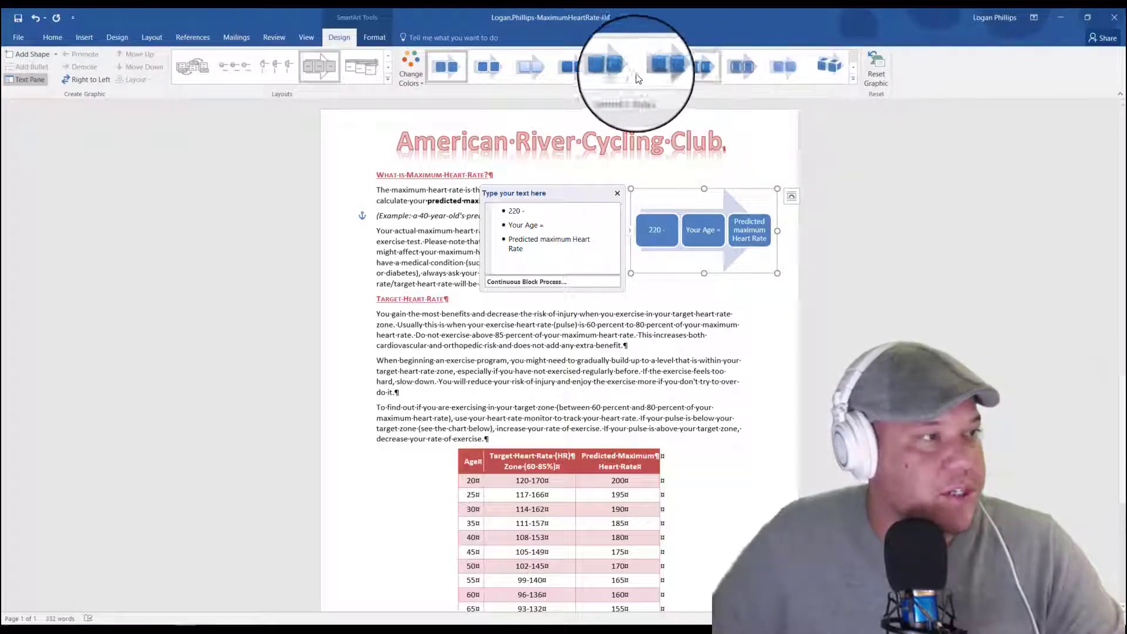
pyautogui.click(853, 78)
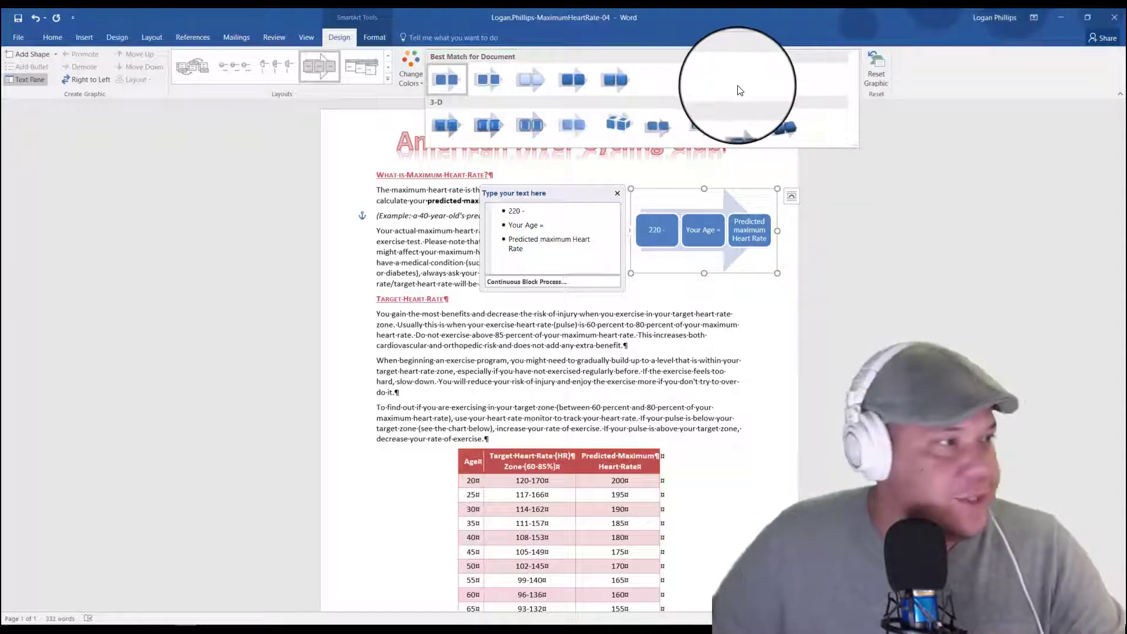
pyautogui.click(618, 75)
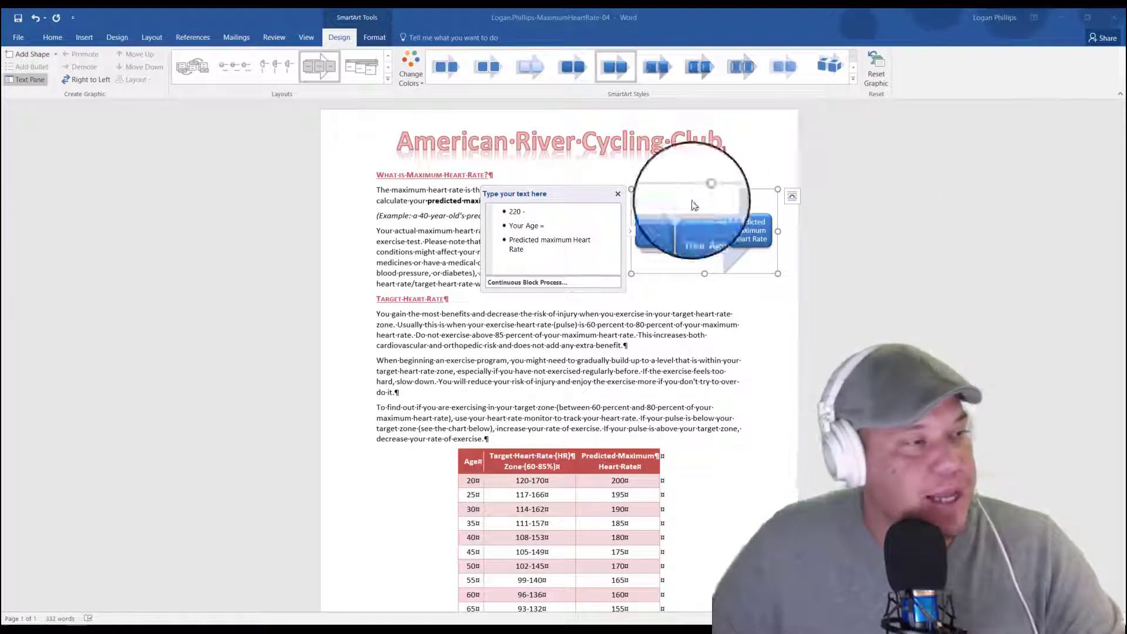
# Step: Bold the text in all three SmartArt shapes and deselect the graphic
pyautogui.click(661, 218)
pyautogui.click(665, 229)
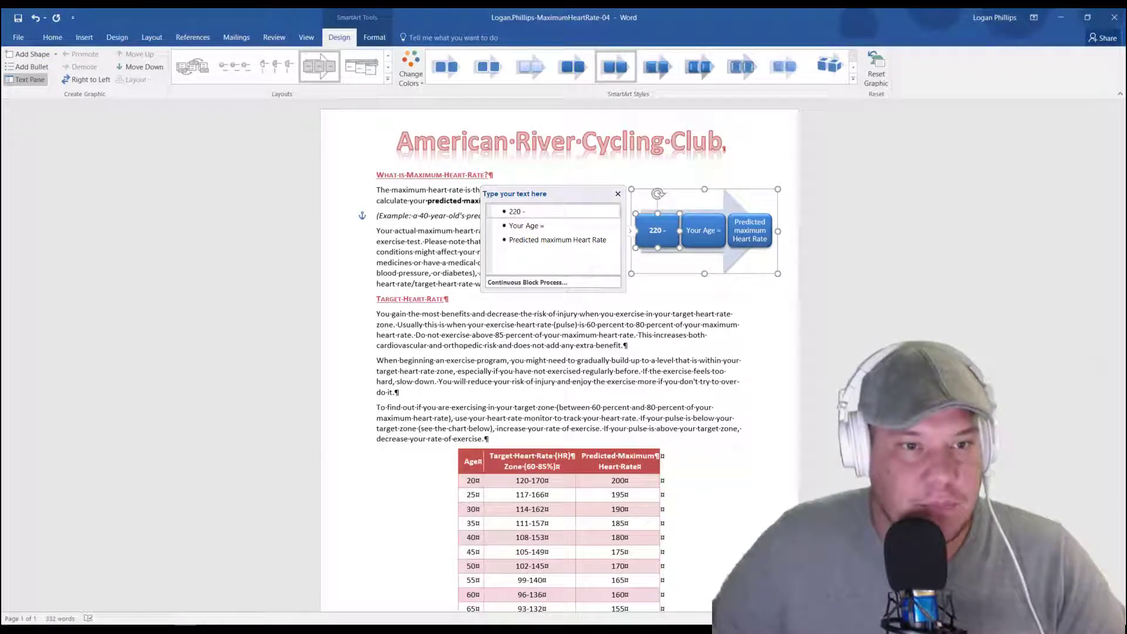
pyautogui.click(713, 235)
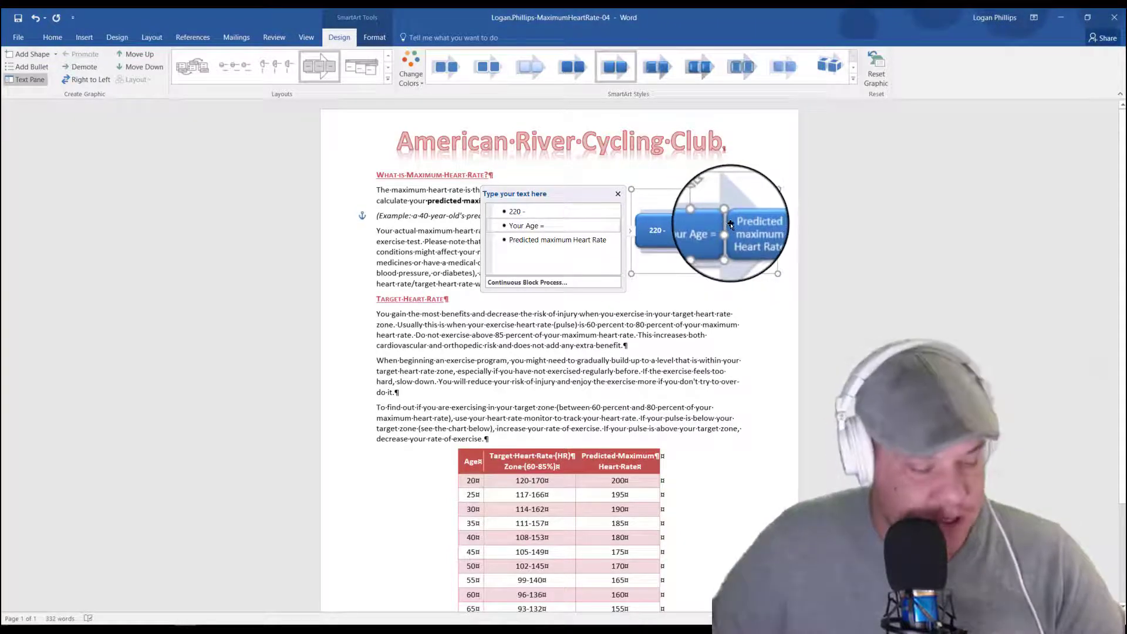
pyautogui.click(734, 226)
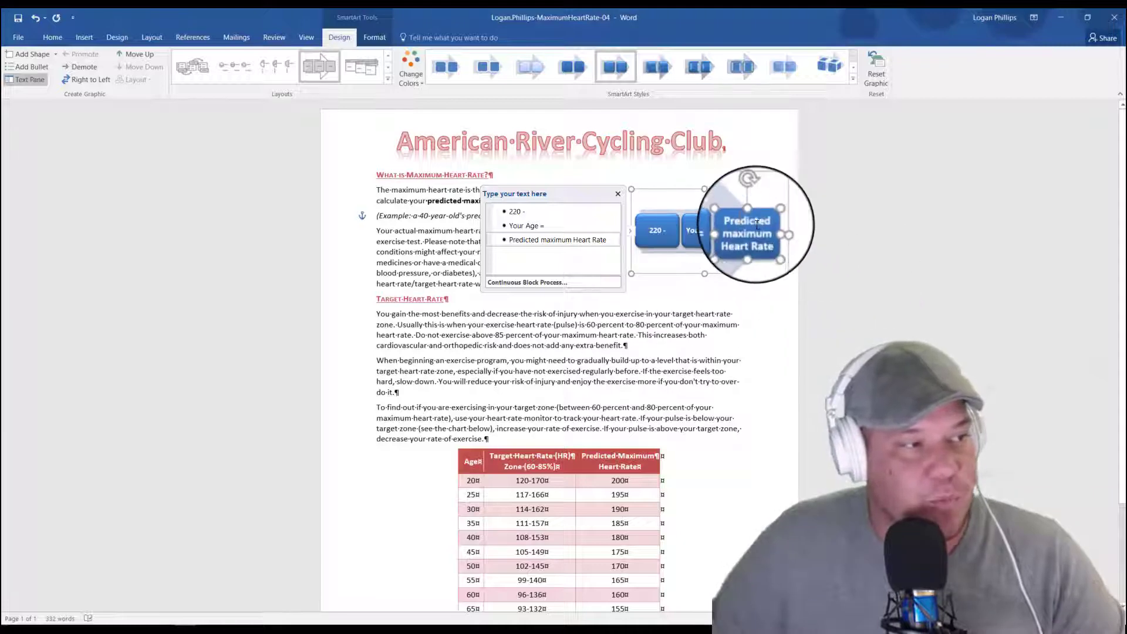
pyautogui.click(769, 317)
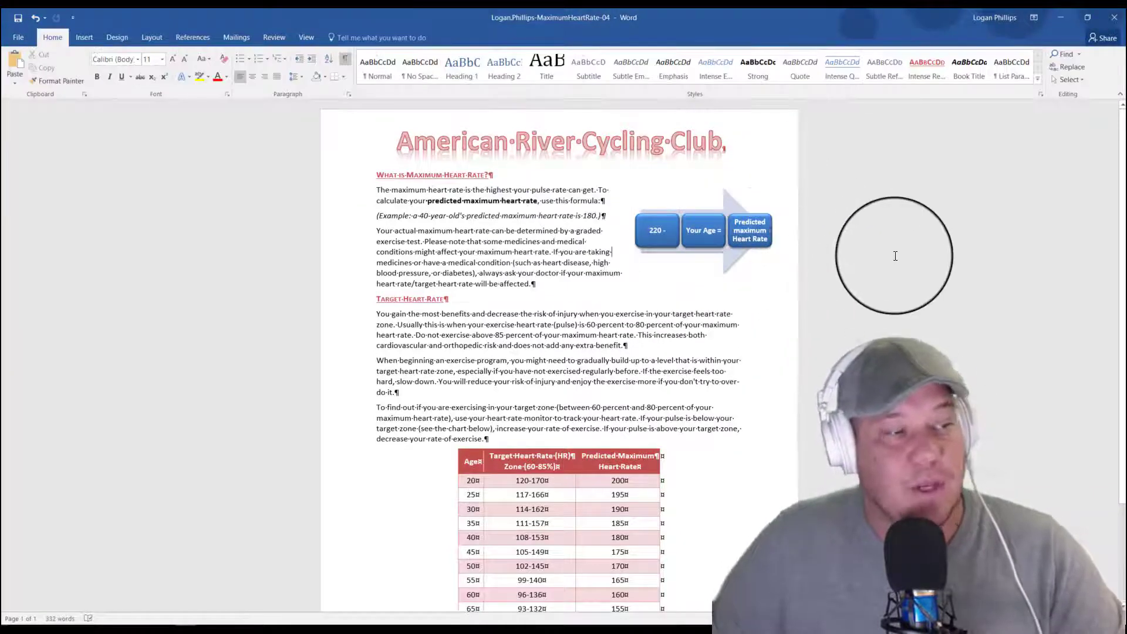
# Step: Fill the "Predicted maximum Heart Rate" SmartArt shape with the red accent theme color and deselect the graphic
pyautogui.click(759, 216)
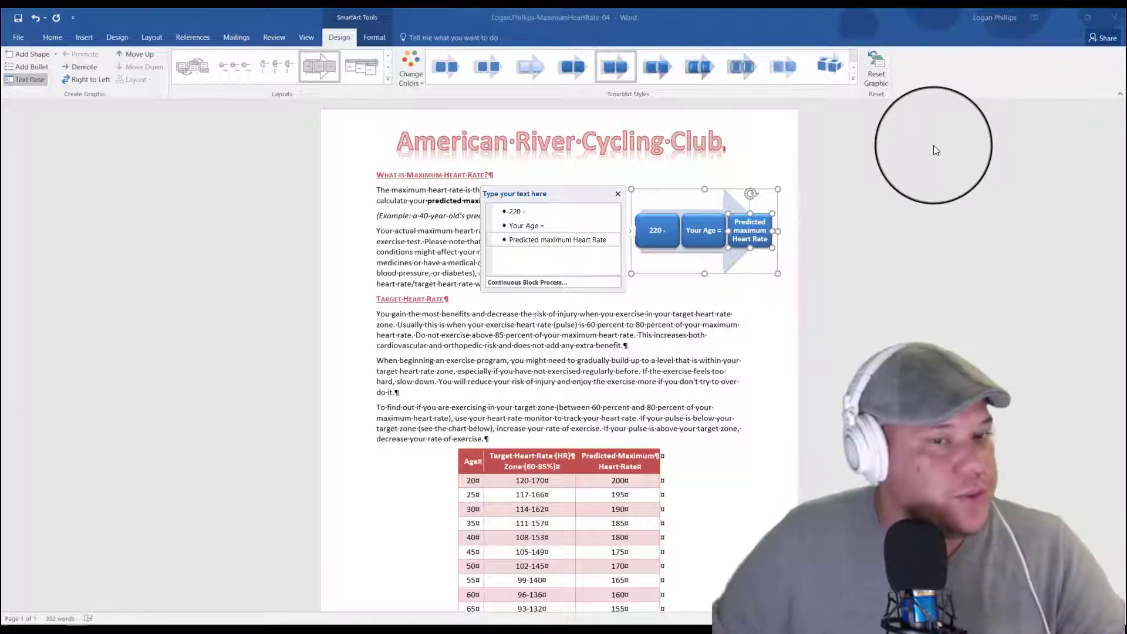
pyautogui.click(670, 260)
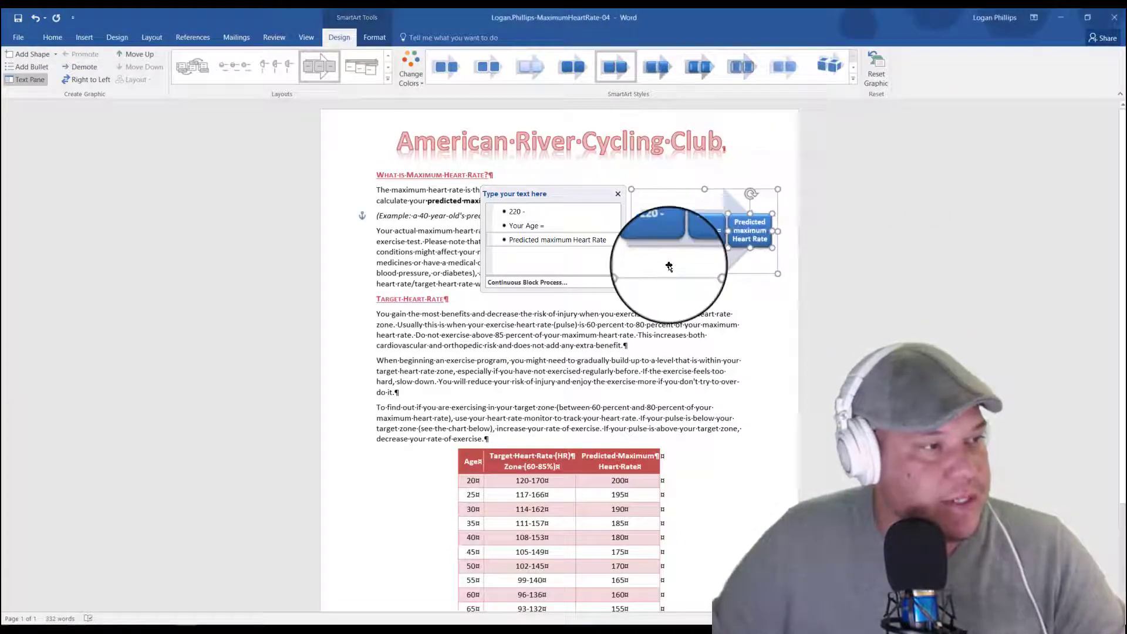
pyautogui.click(373, 37)
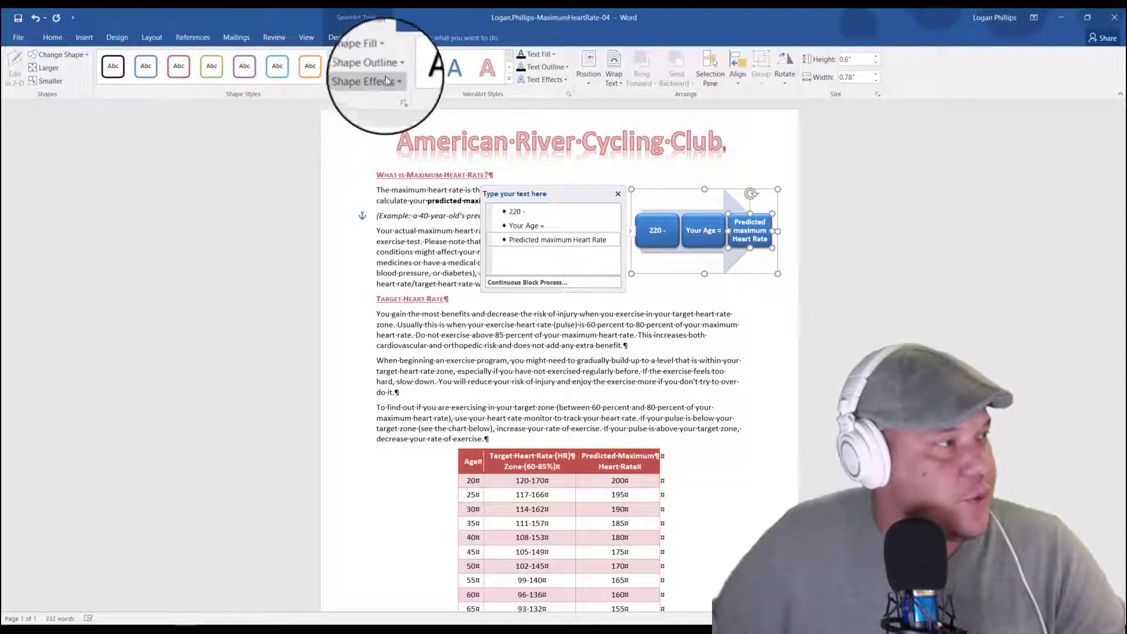
pyautogui.click(373, 55)
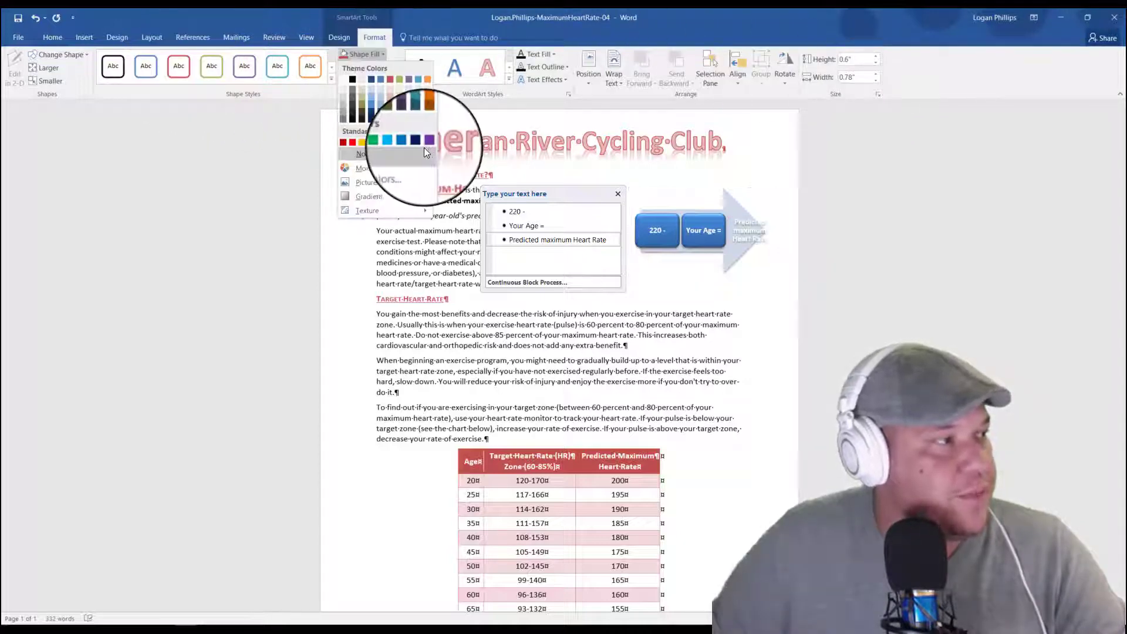
pyautogui.click(389, 78)
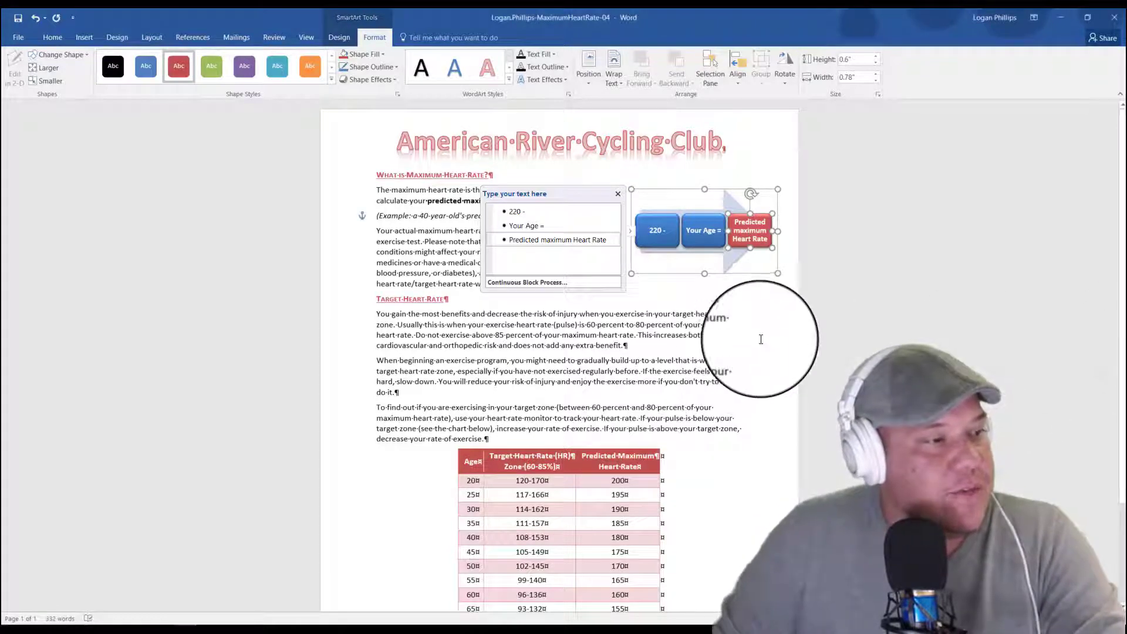
pyautogui.click(705, 361)
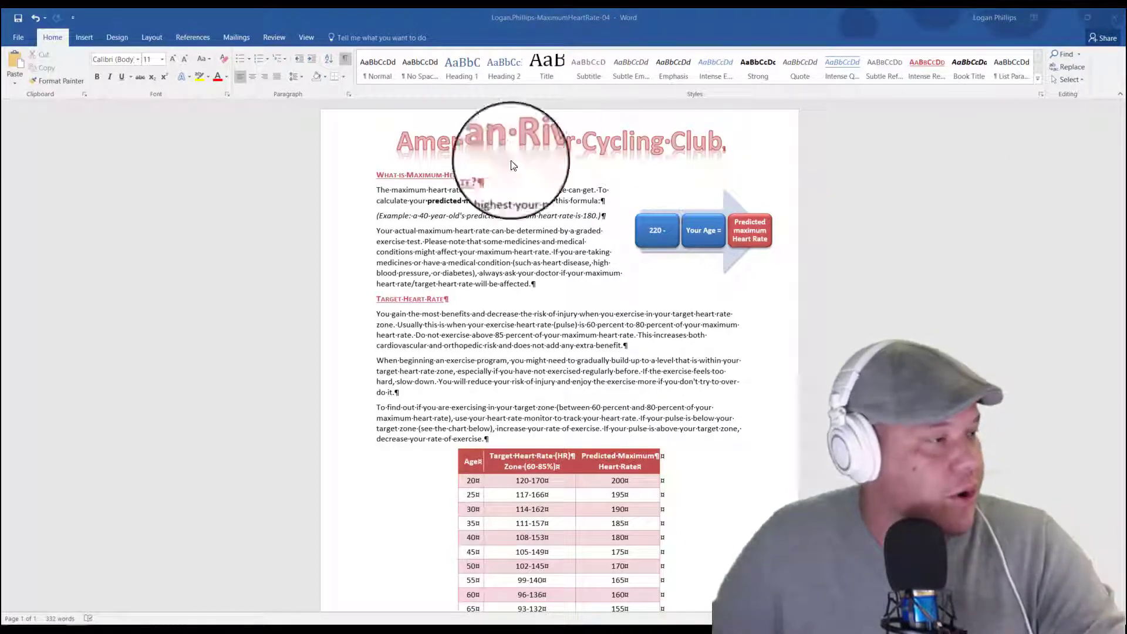
# Step: Insert the HeartRate-04 picture from the desktop folder WD2016-GuidedProject-4-2-resources at the end of the "Target Heart Rate" heading
pyautogui.click(459, 250)
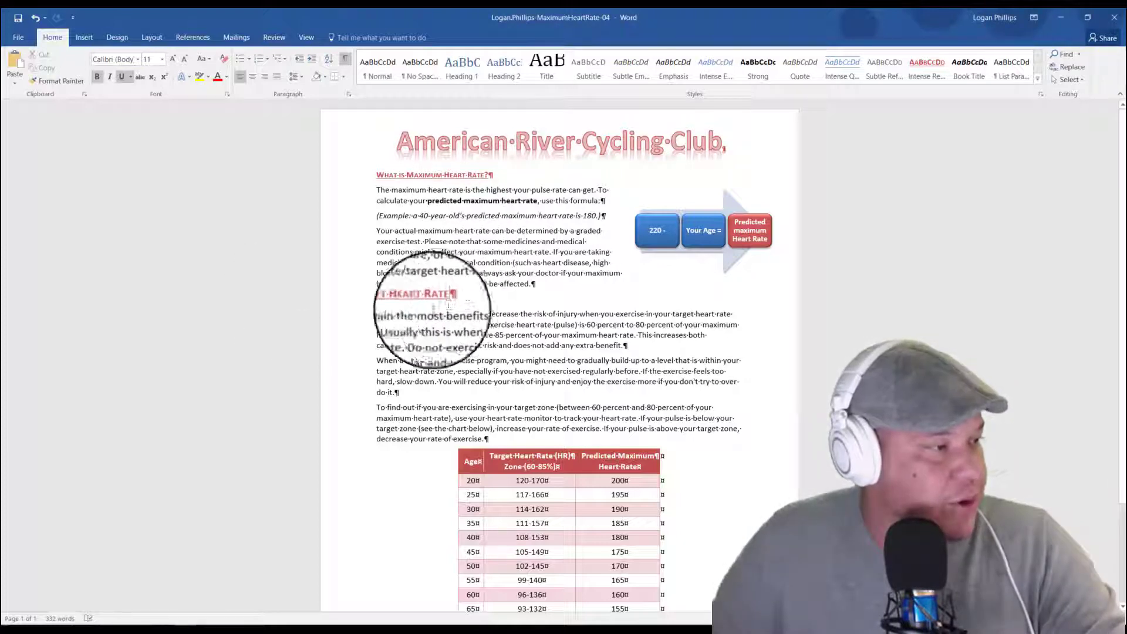
pyautogui.click(455, 299)
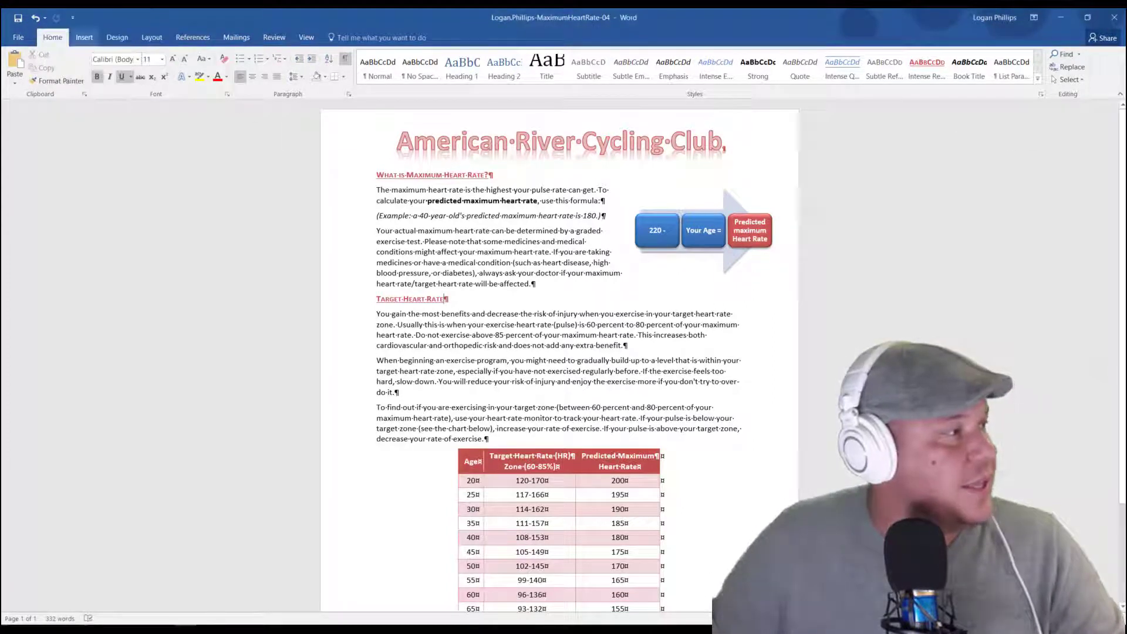
pyautogui.click(84, 37)
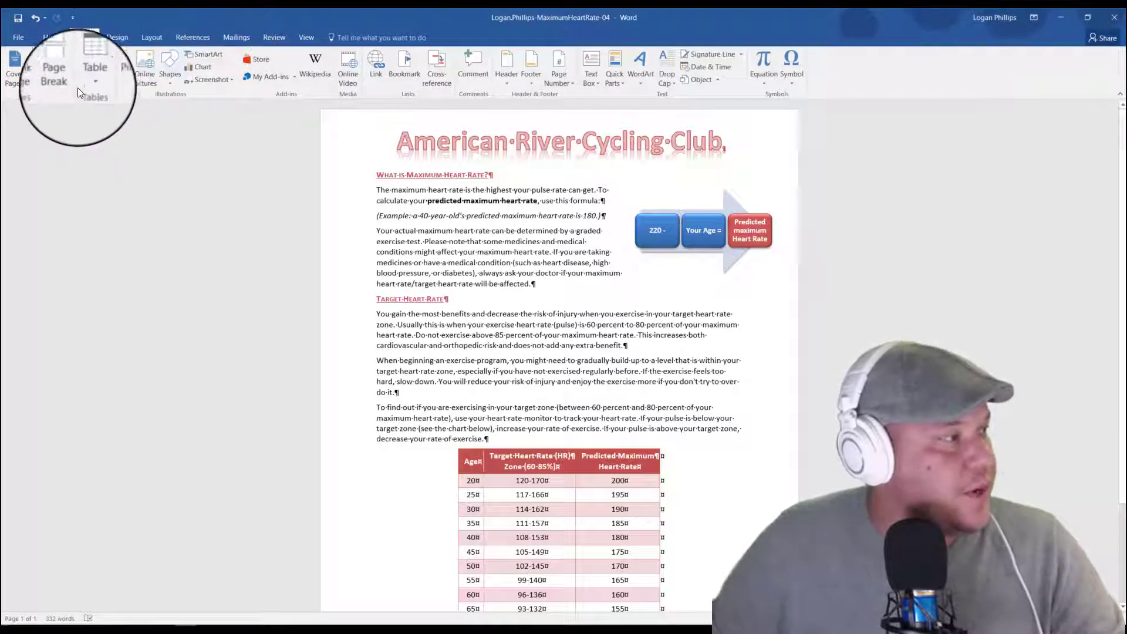
pyautogui.click(107, 65)
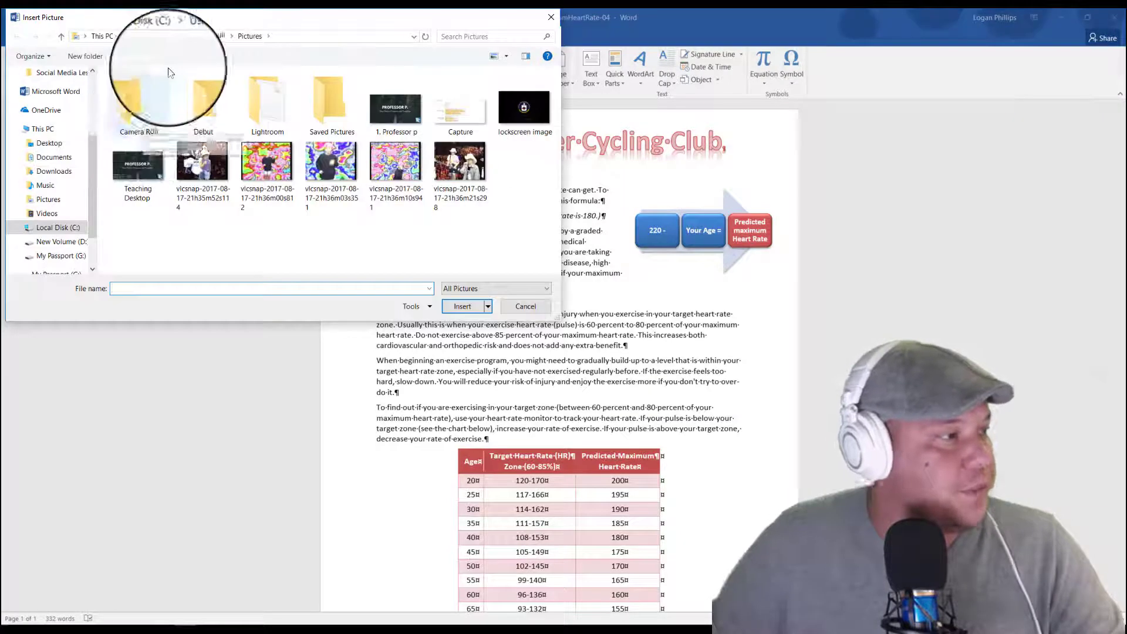
pyautogui.click(49, 143)
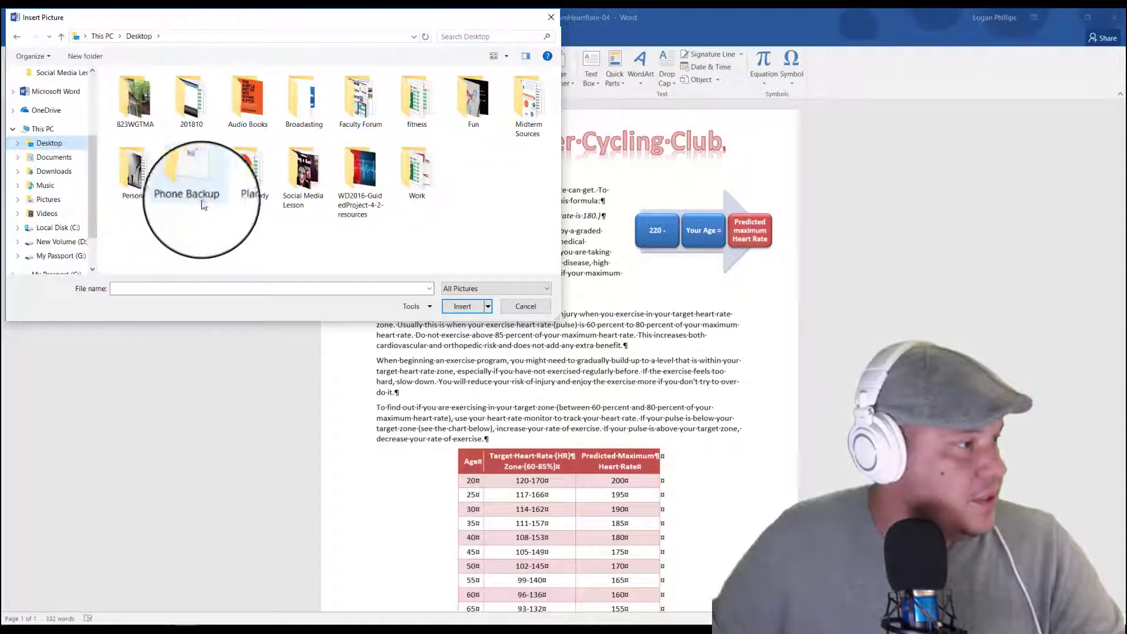
pyautogui.doubleClick(354, 183)
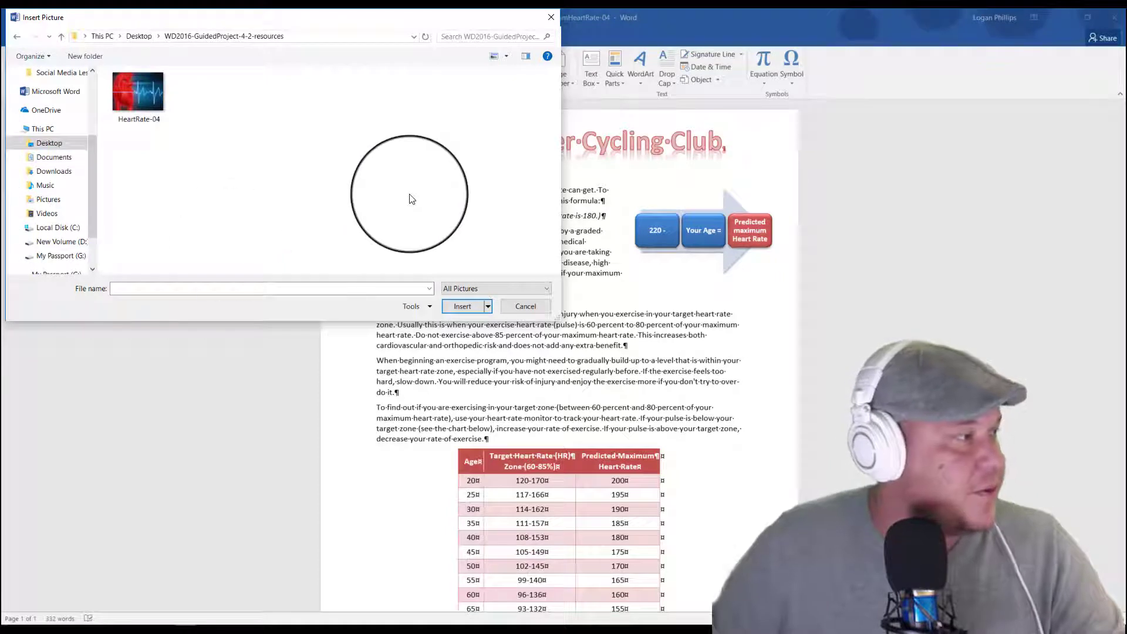
pyautogui.click(136, 94)
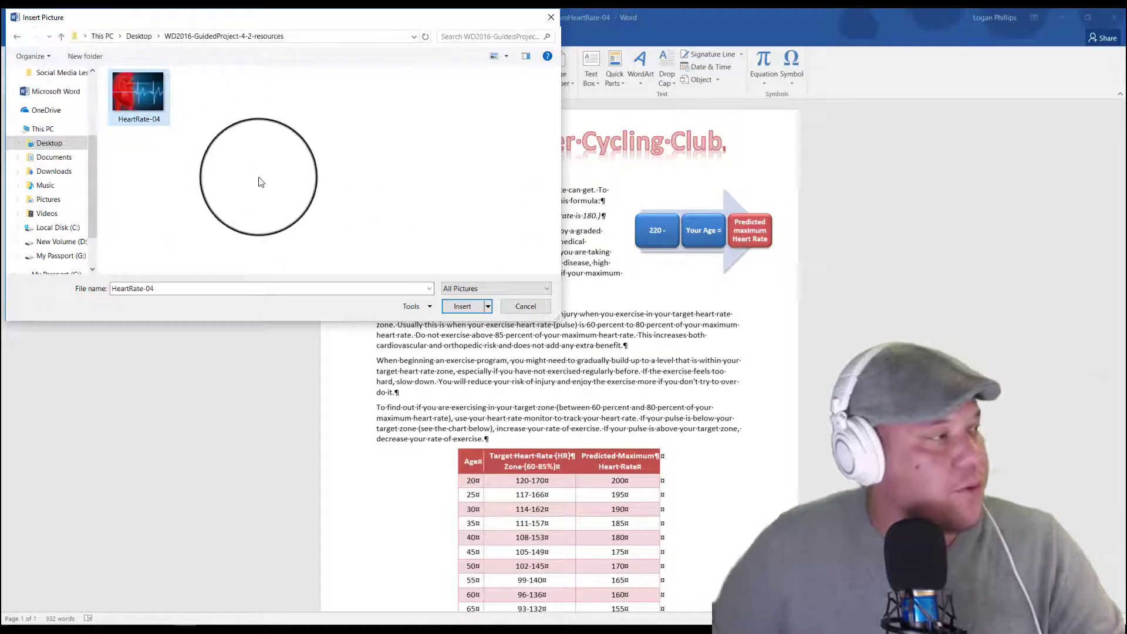
pyautogui.click(465, 308)
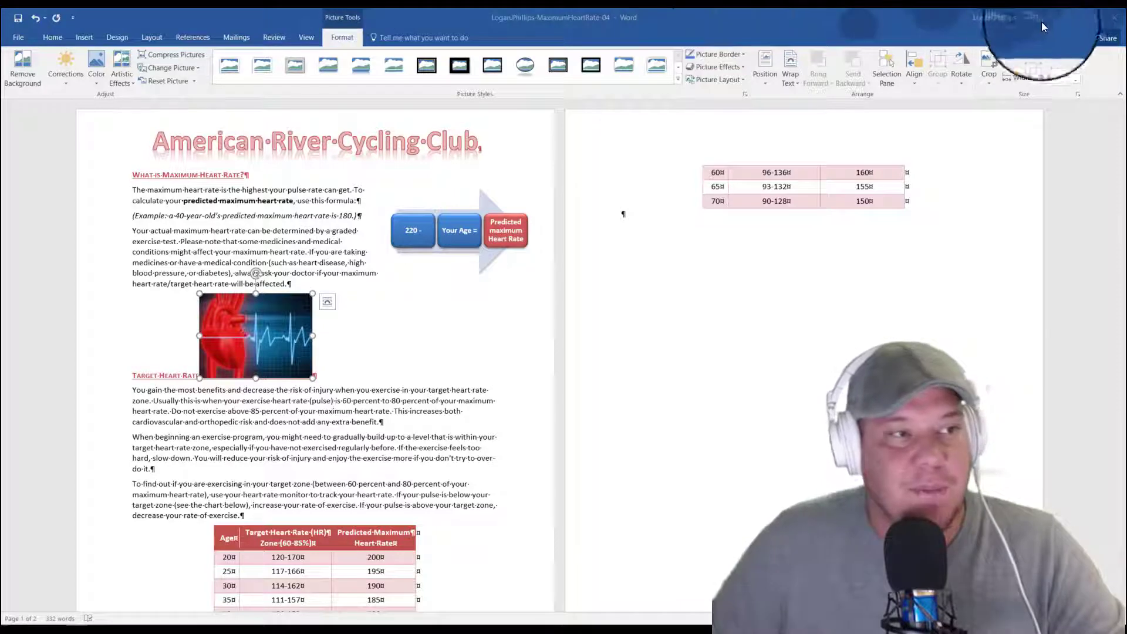
# Step: Set the heart picture's height to 1" and its text wrapping to Tight
pyautogui.click(1035, 59)
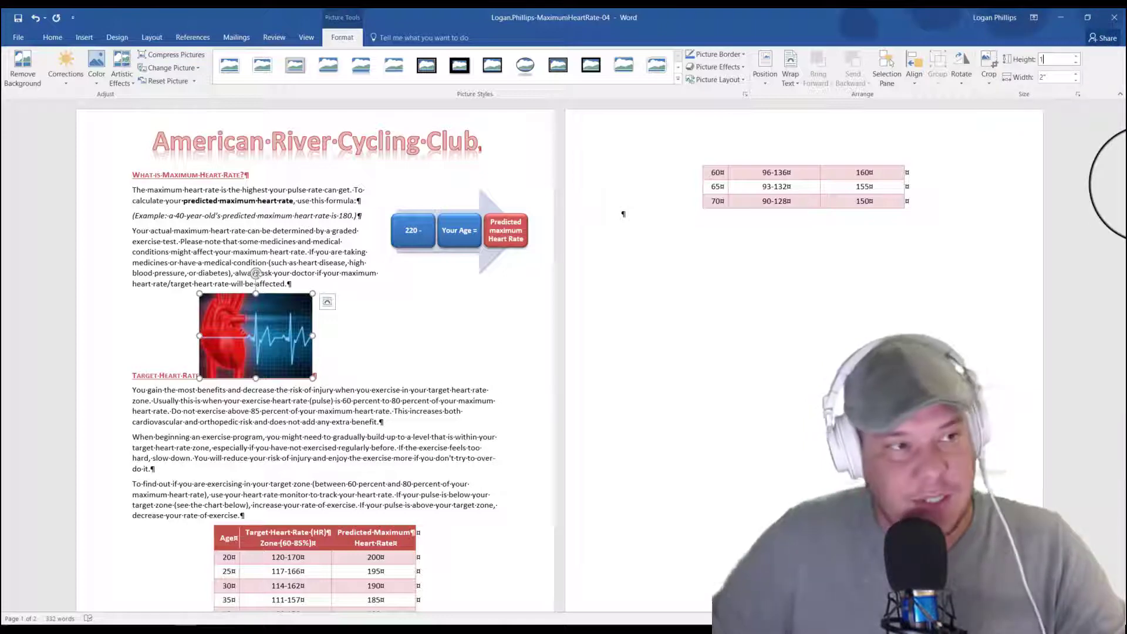
pyautogui.press('Return')
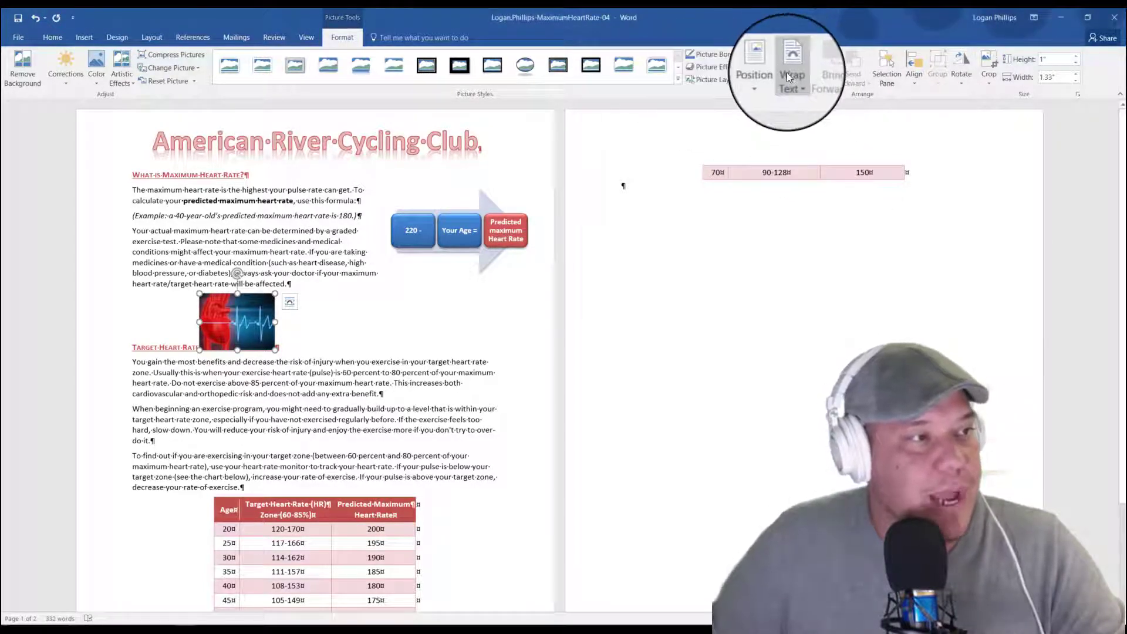
pyautogui.click(788, 70)
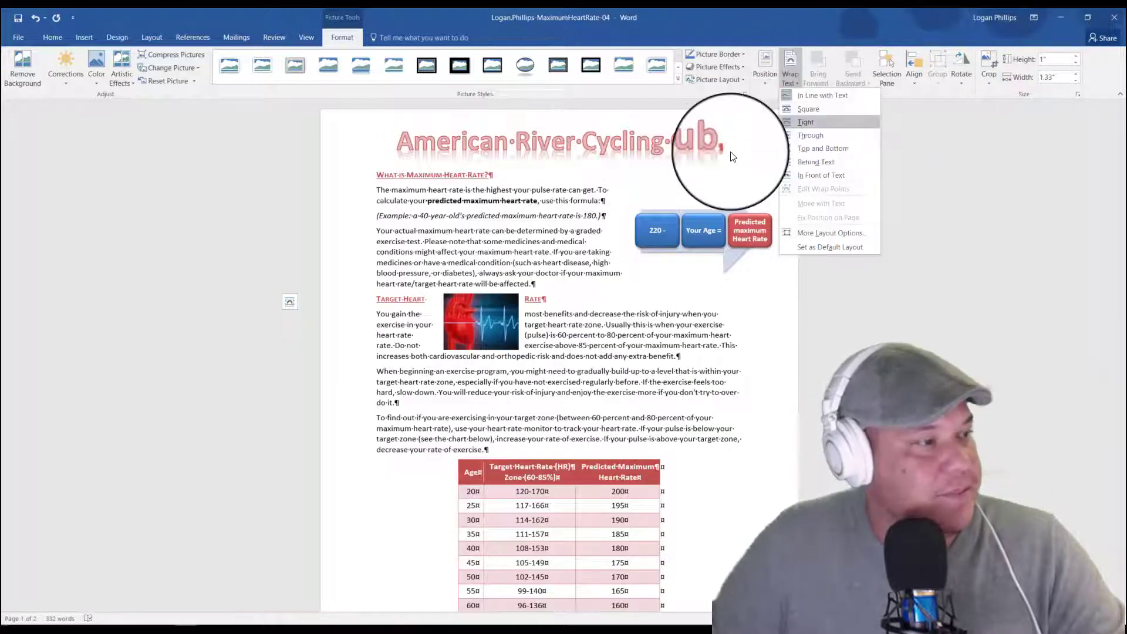
pyautogui.click(808, 121)
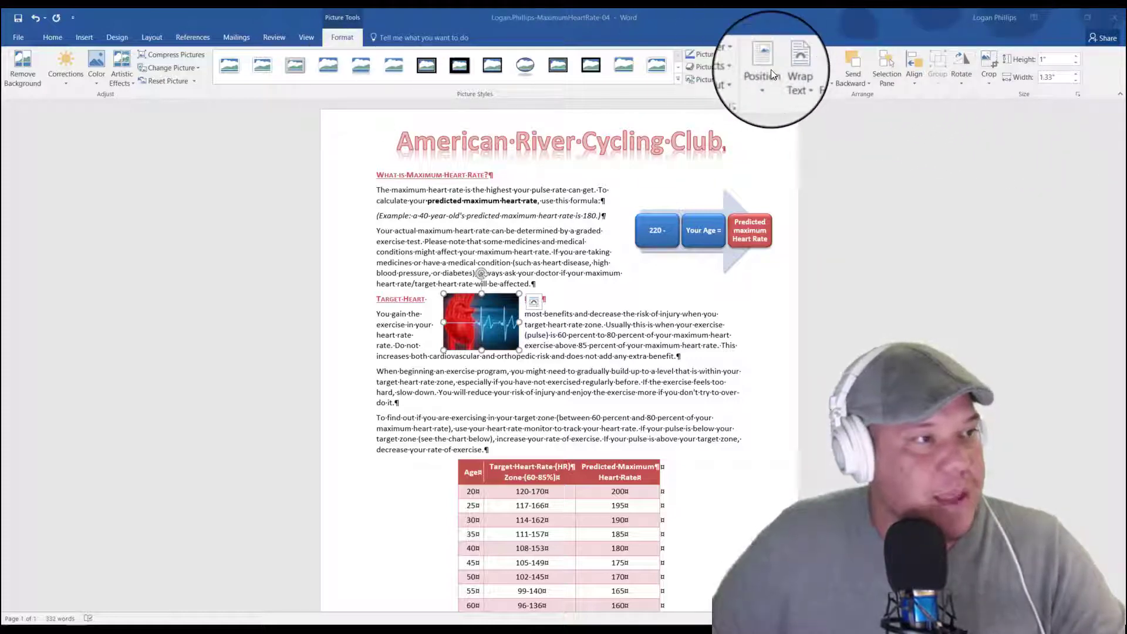
# Step: Open the alignment options for the heart picture
pyautogui.click(907, 70)
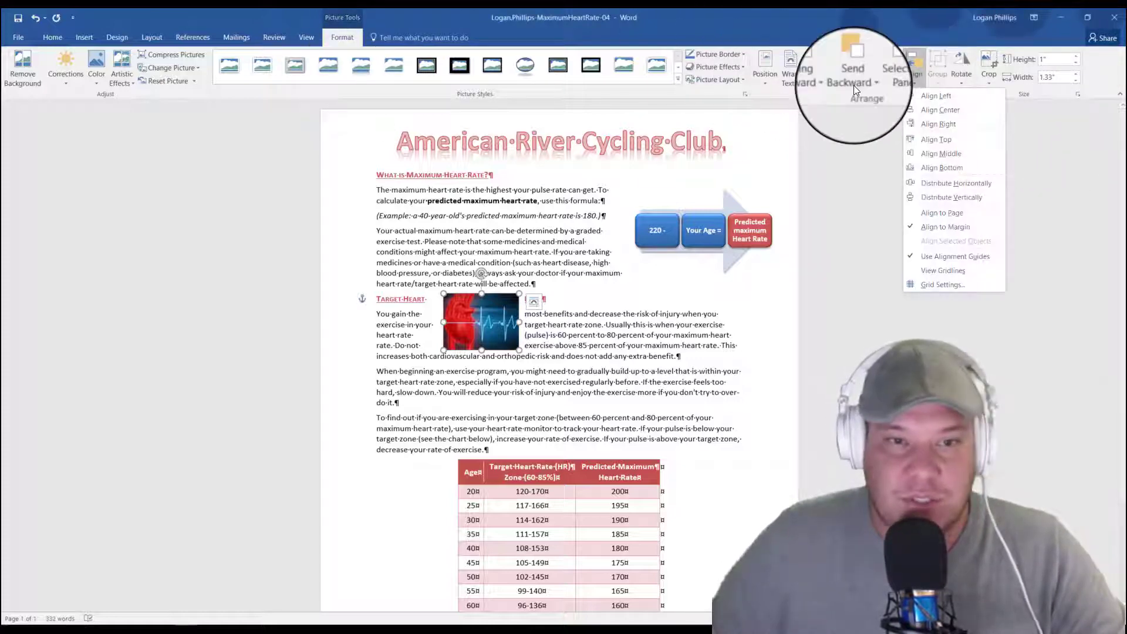